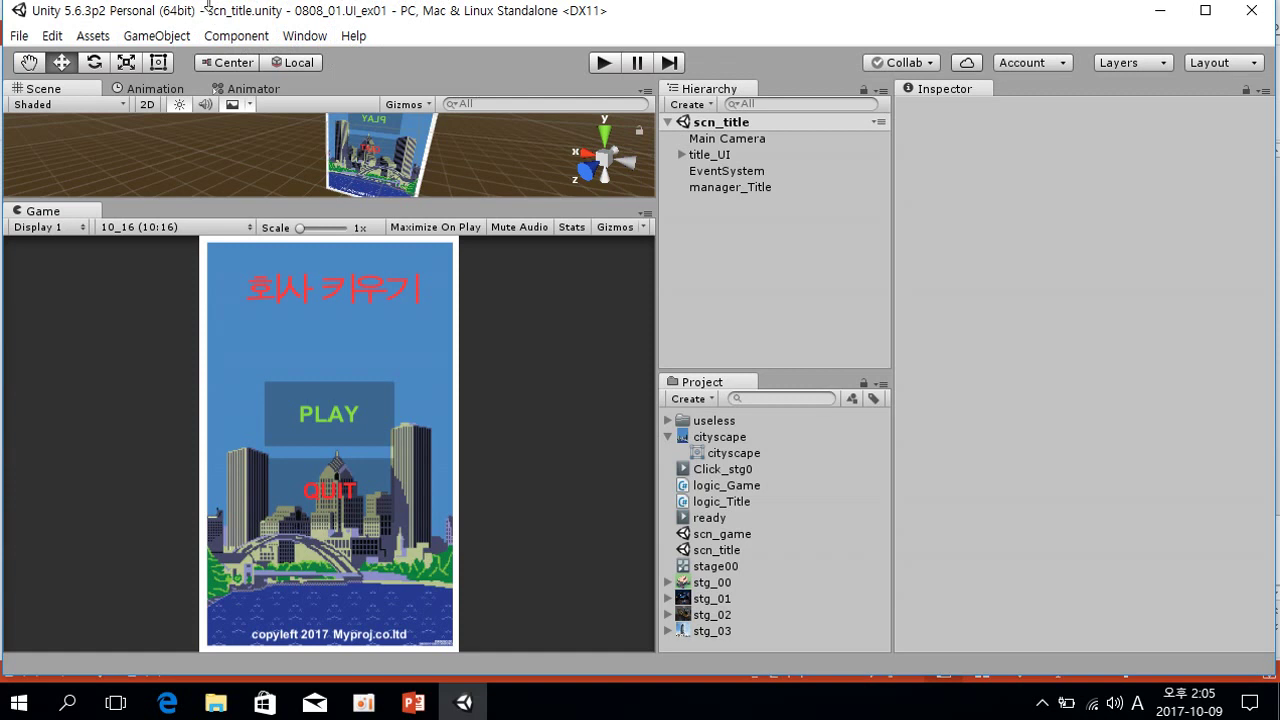
Minimize the Unity editor and the PowerPoint presentation, and launch another Unity 5.6.3p2 instance from the desktop
{"action": "left_click", "coordinate": [1159, 12]}
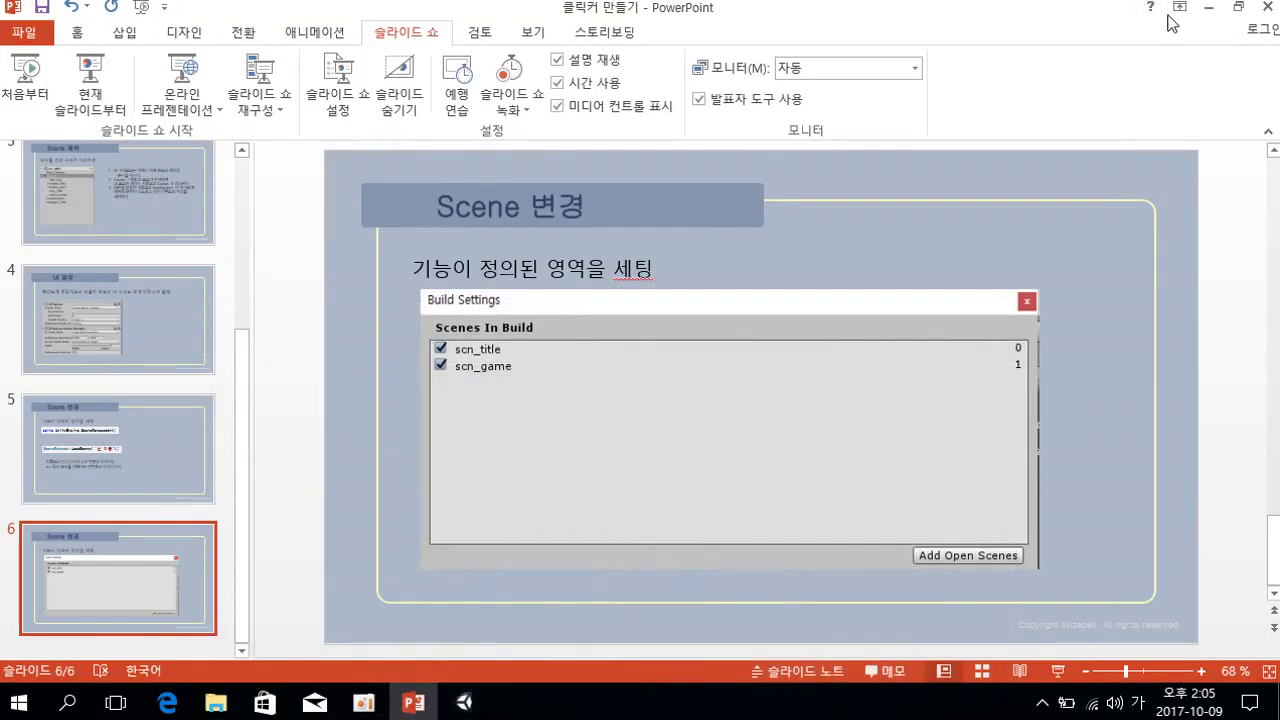
{"action": "left_click", "coordinate": [1209, 8]}
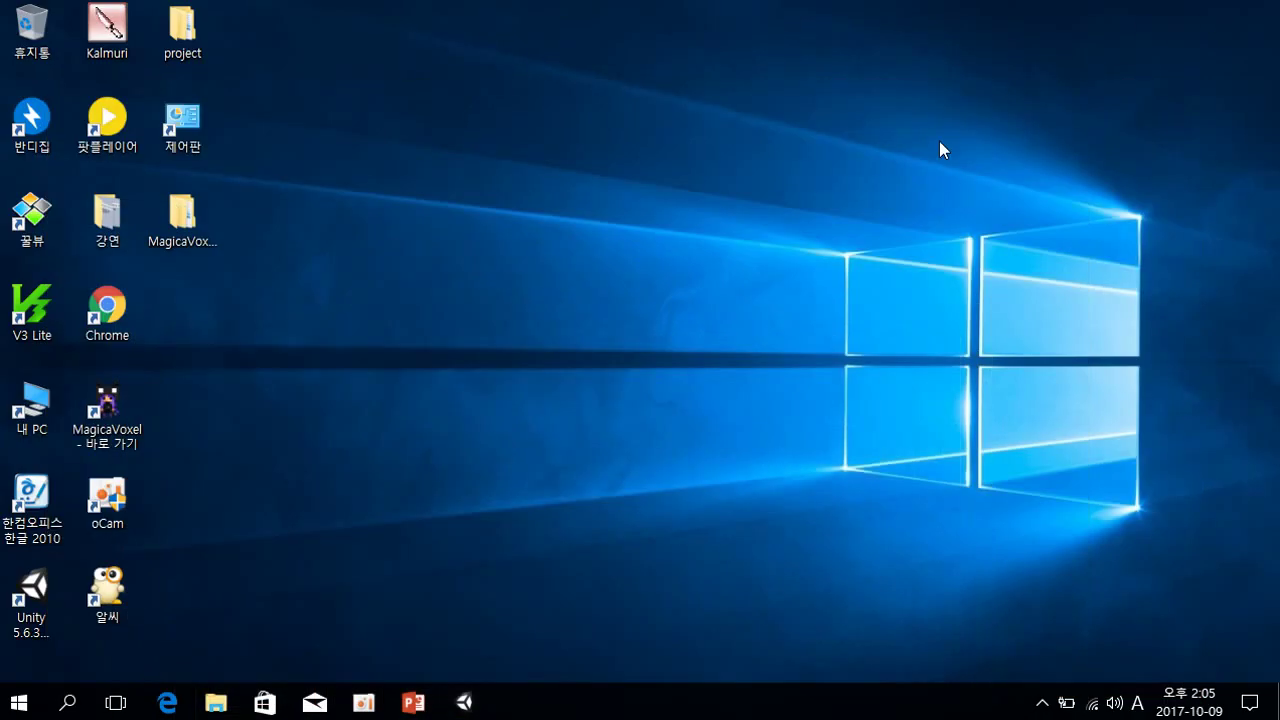
{"action": "double_click", "coordinate": [35, 617]}
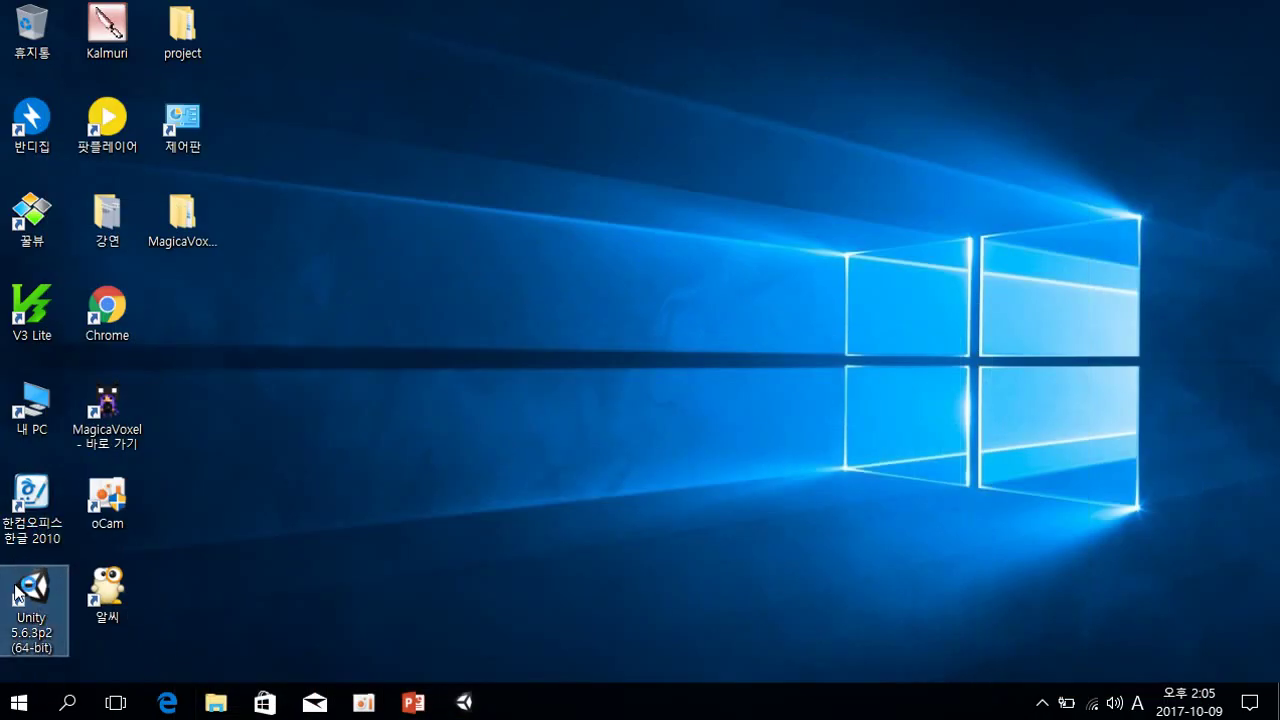
{"action": "mouse_move", "coordinate": [410, 693]}
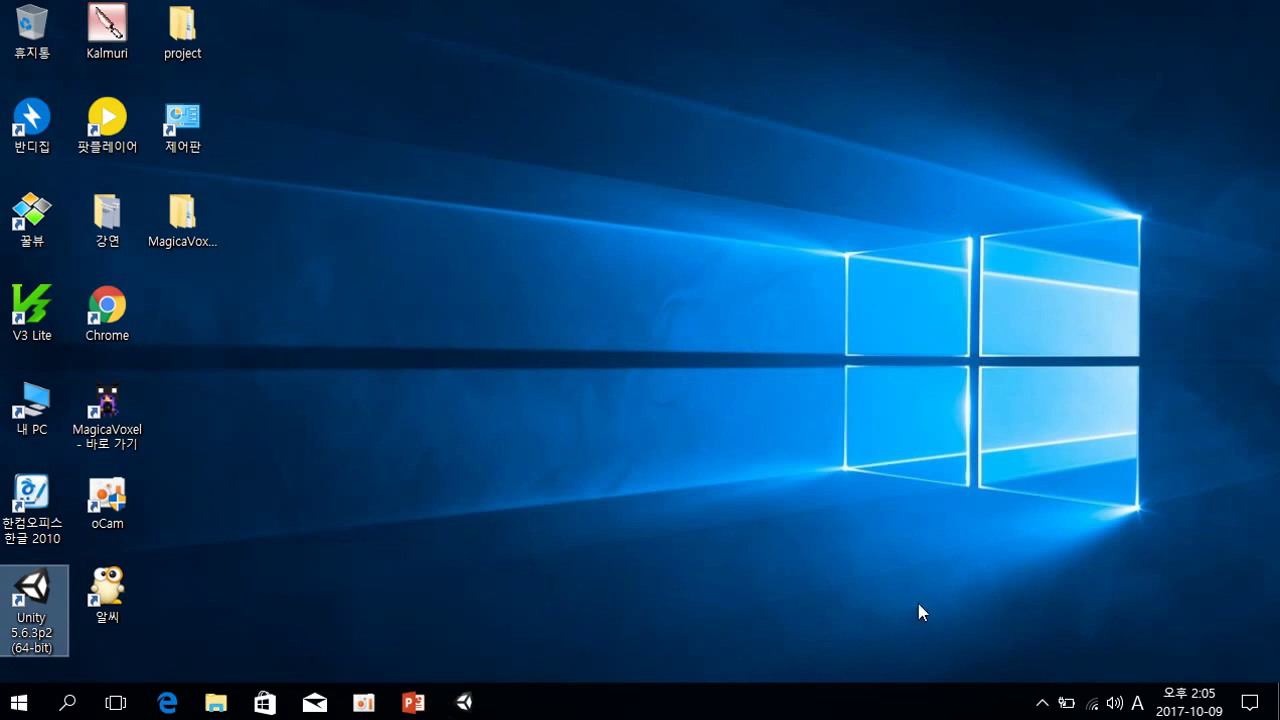
Switch back to the open Unity project and open its scn_game scene for viewing
{"action": "left_click", "coordinate": [470, 705]}
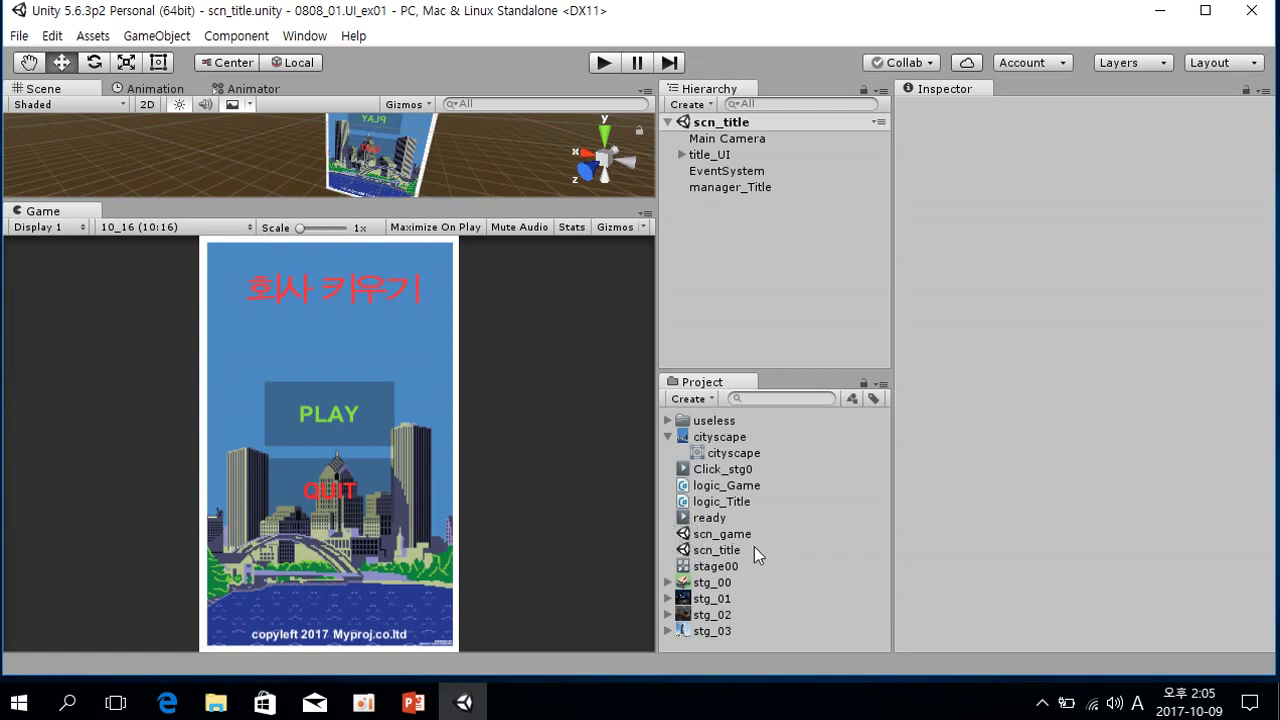
{"action": "left_click", "coordinate": [711, 551]}
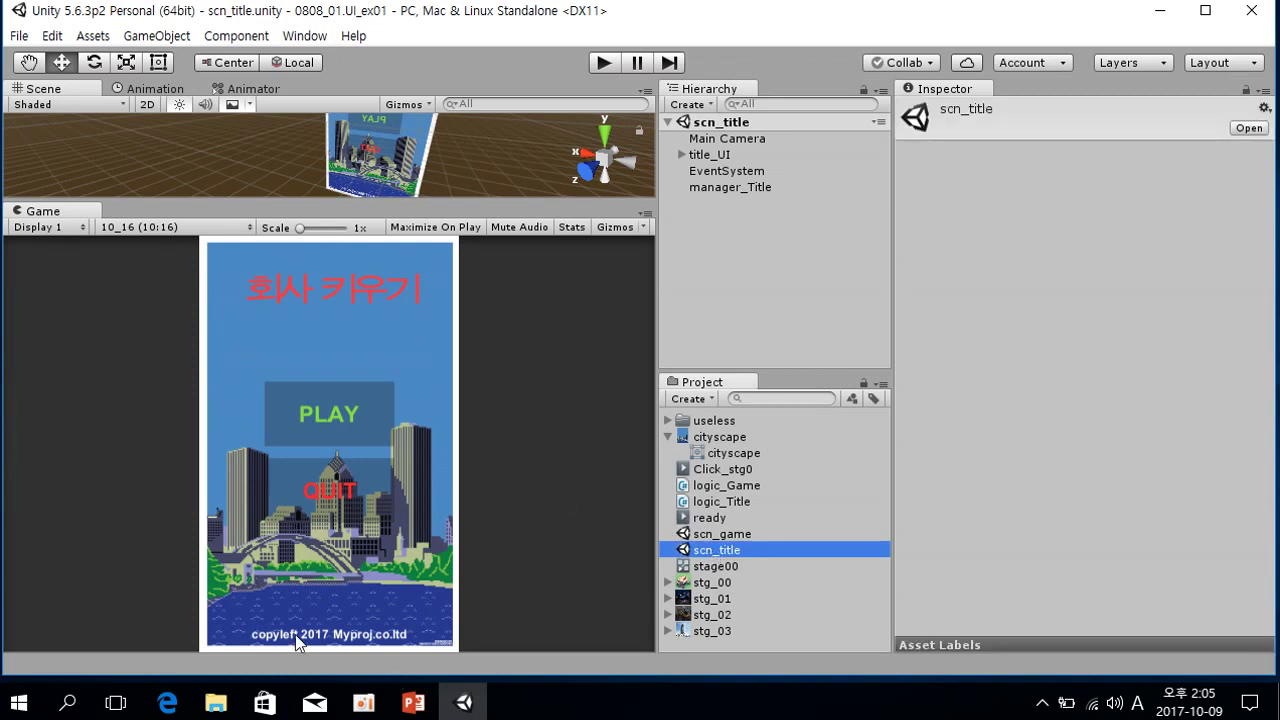
{"action": "double_click", "coordinate": [716, 538]}
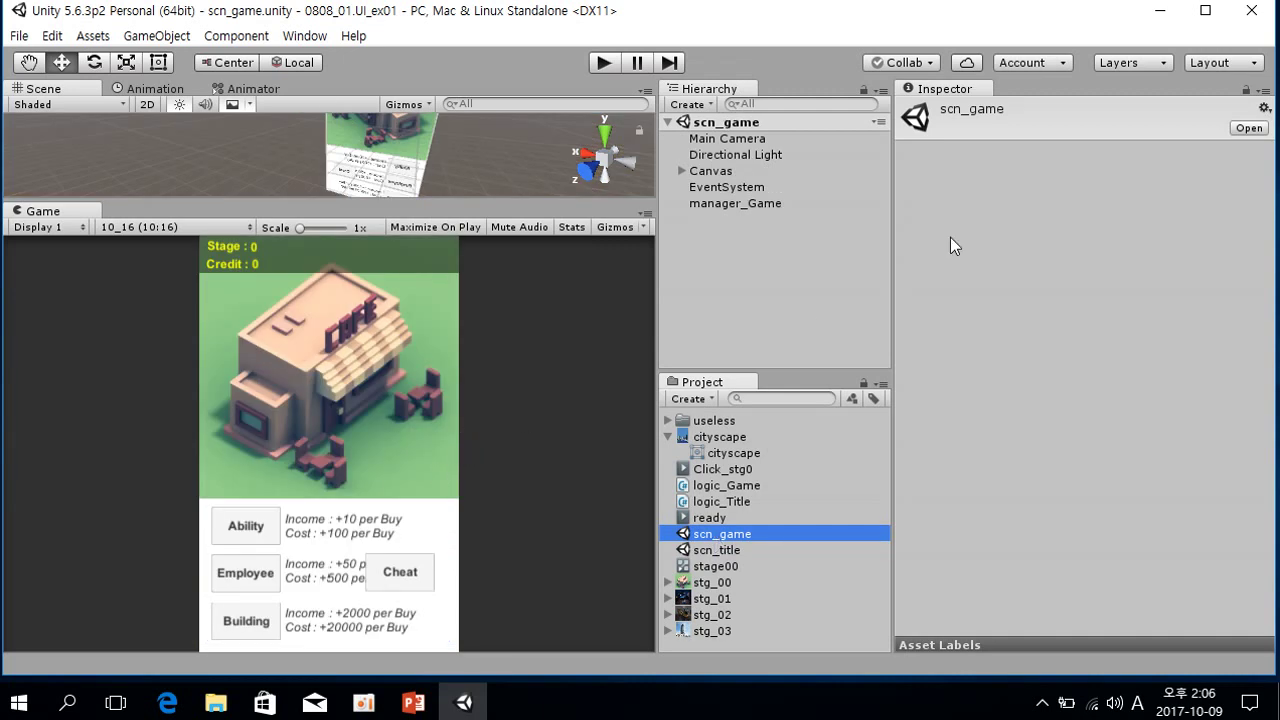
Minimize the Unity editor and launch Unity 5.6.3p2 from the desktop again
{"action": "left_click", "coordinate": [1160, 16]}
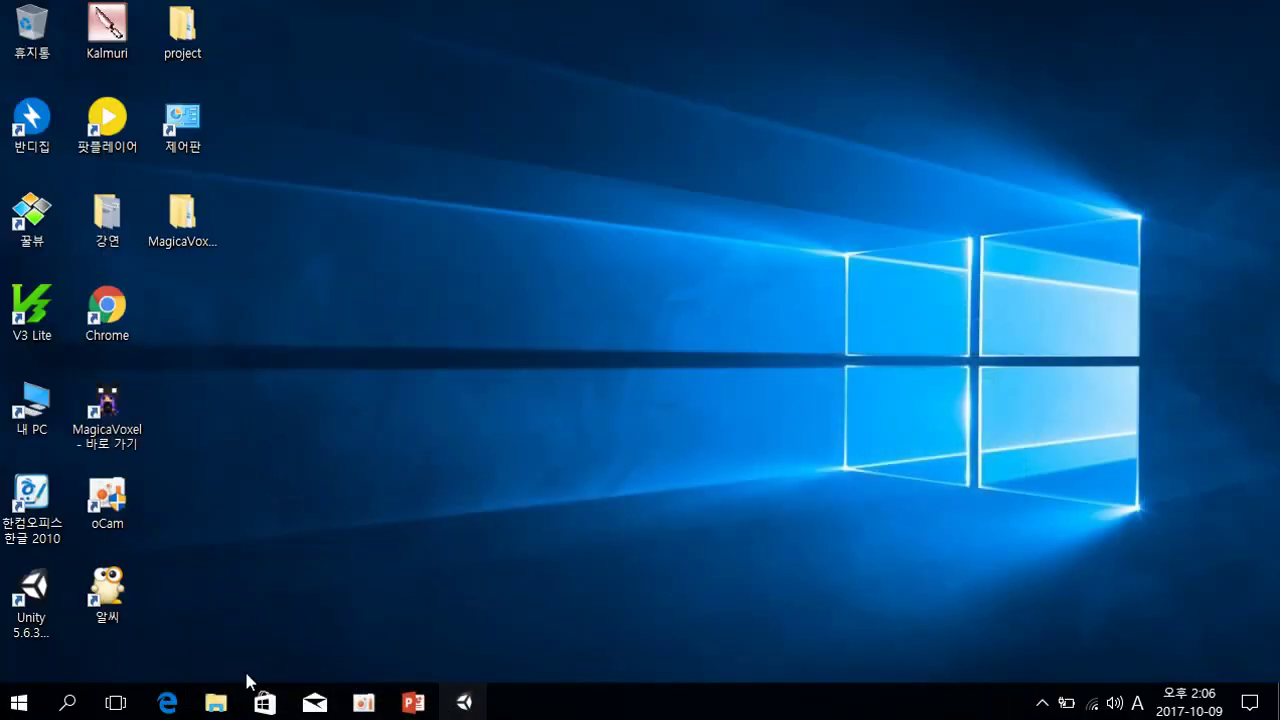
{"action": "double_click", "coordinate": [36, 598]}
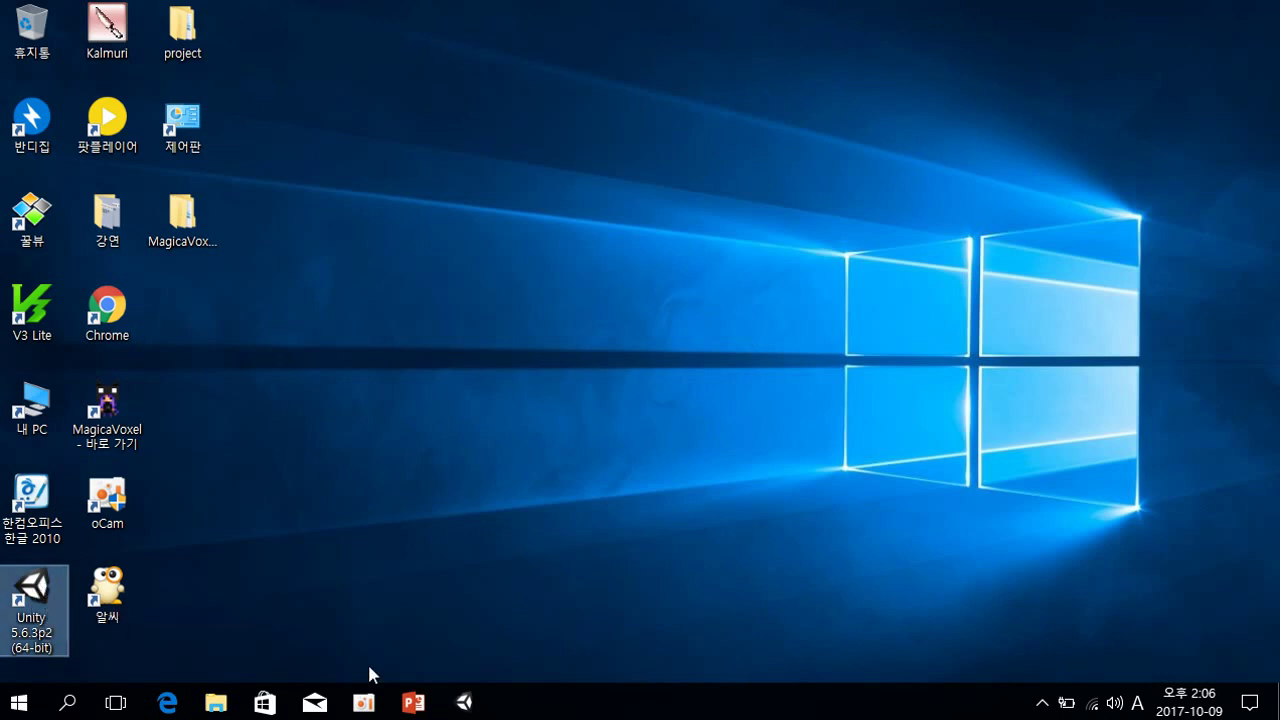
{"action": "mouse_move", "coordinate": [466, 702]}
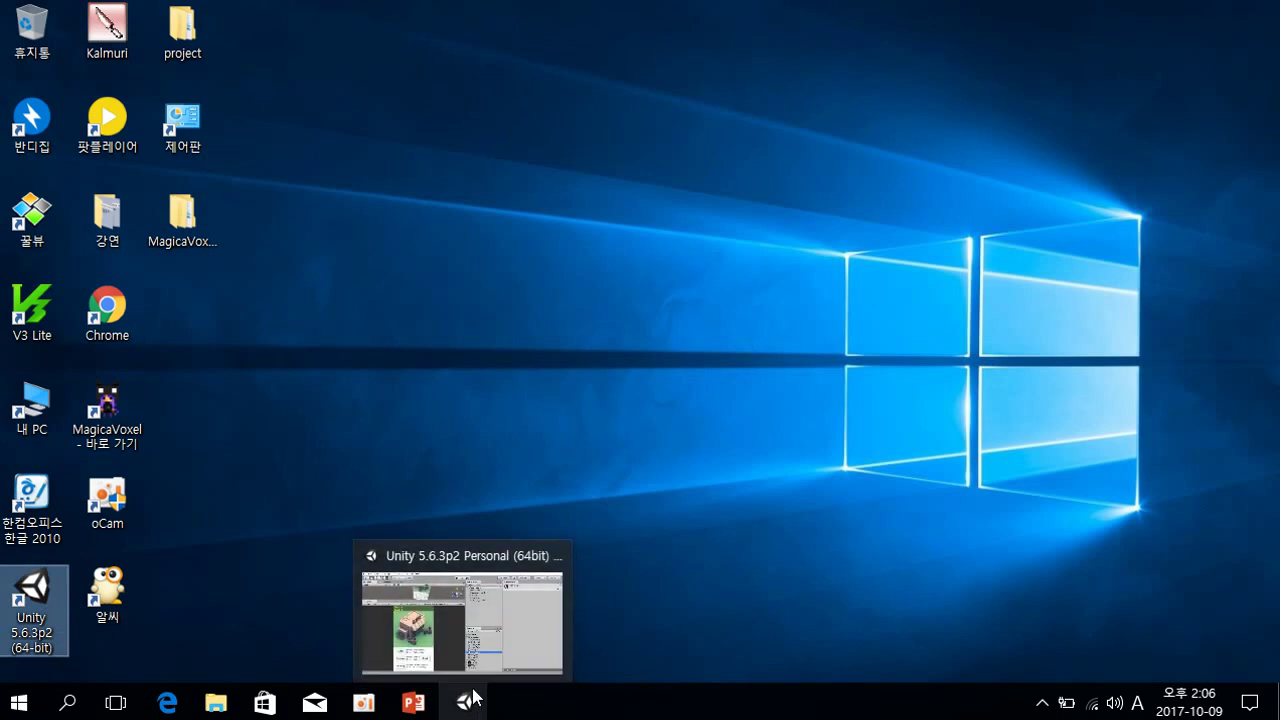
Return to the open Unity project, inspect the Canvas object in scn_game and reopen the scn_title scene
{"action": "left_click", "coordinate": [443, 368]}
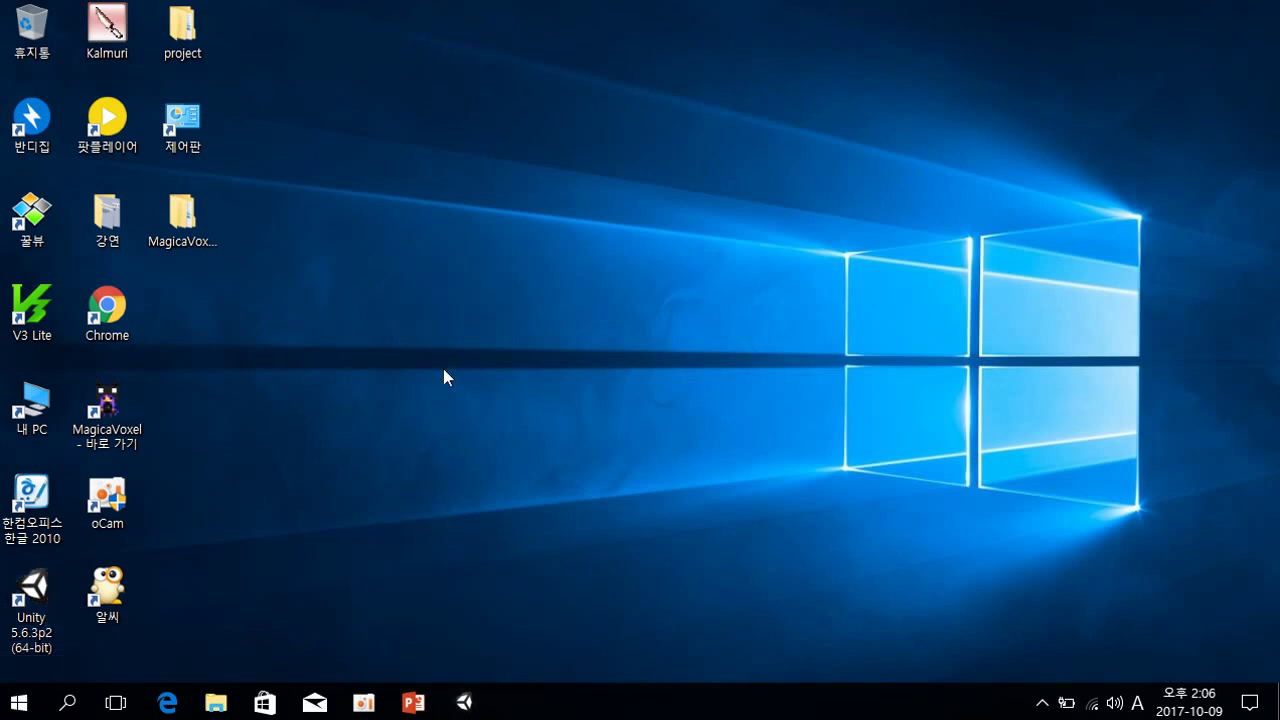
{"action": "left_click", "coordinate": [472, 708]}
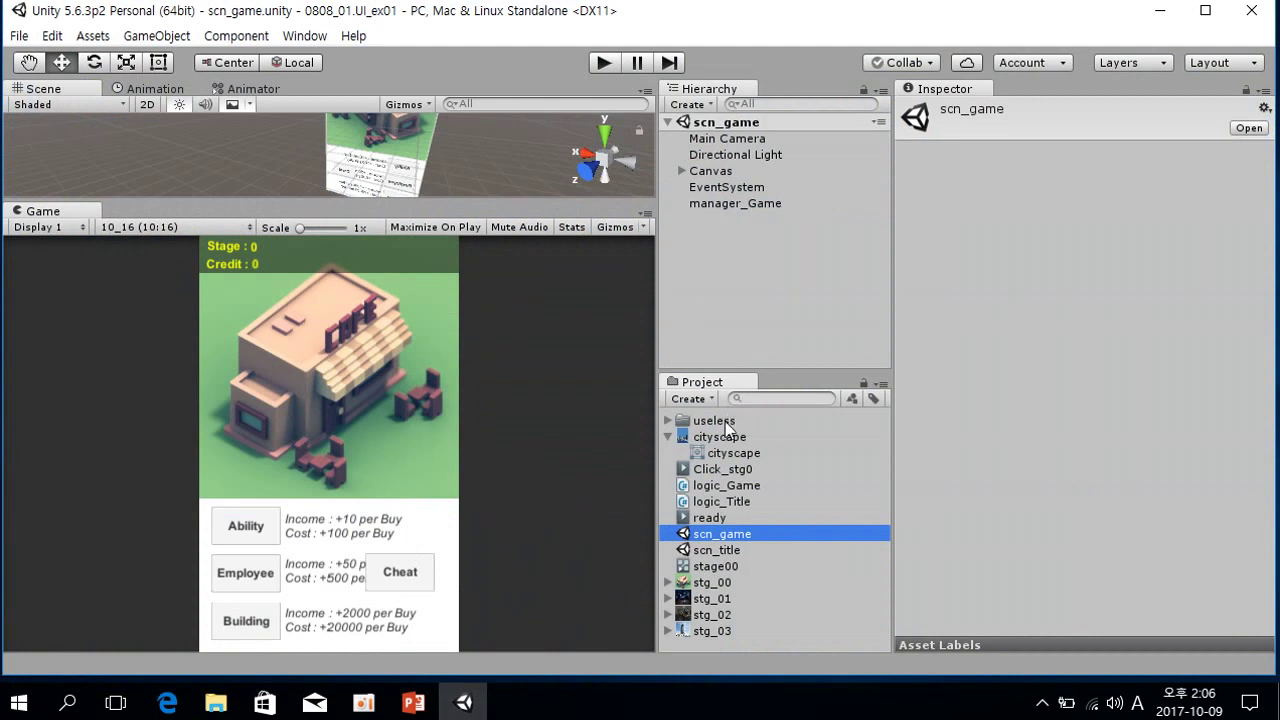
{"action": "left_click", "coordinate": [712, 173]}
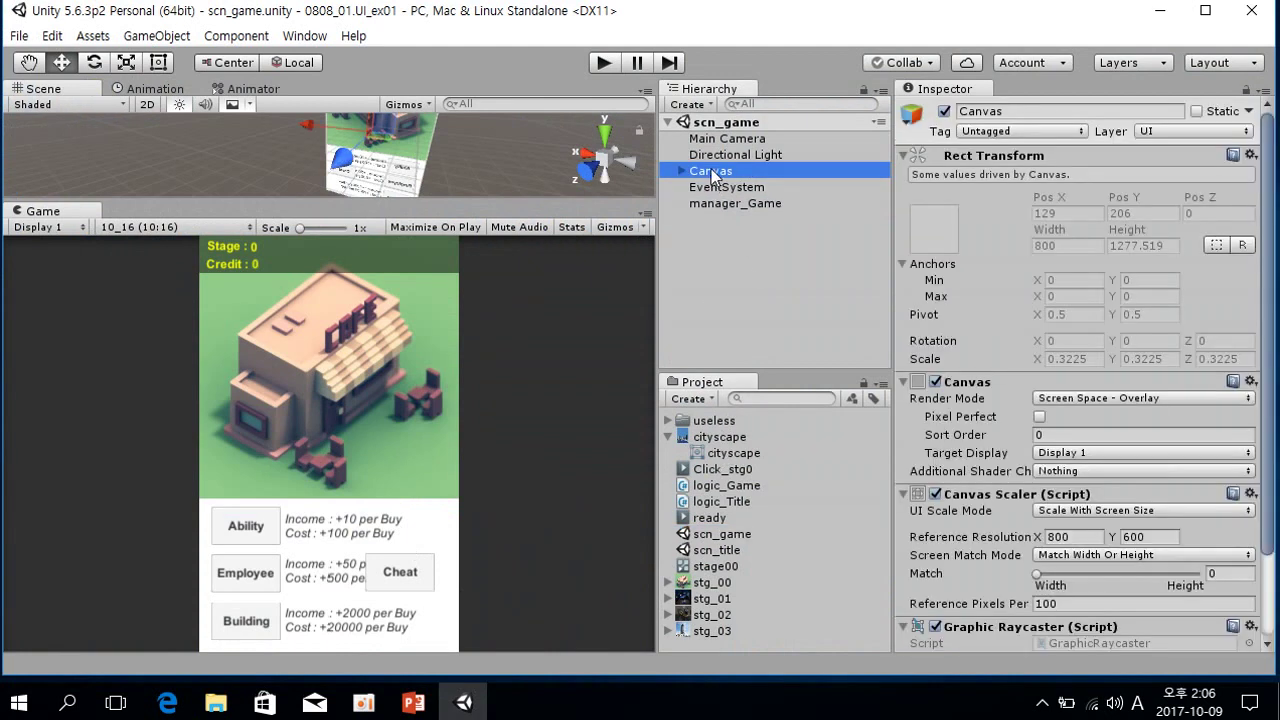
{"action": "double_click", "coordinate": [721, 550]}
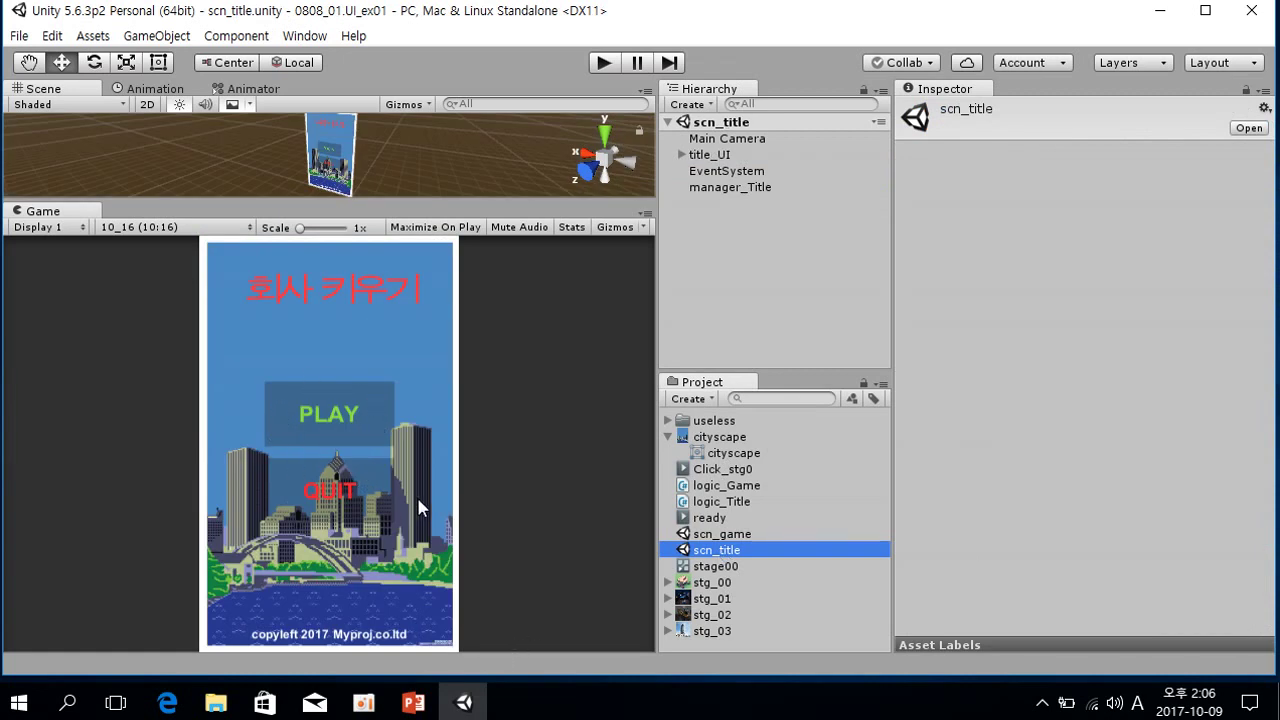
Minimize the editor and start a new project named Clicker_base in the Unity launcher
{"action": "left_click", "coordinate": [1161, 14]}
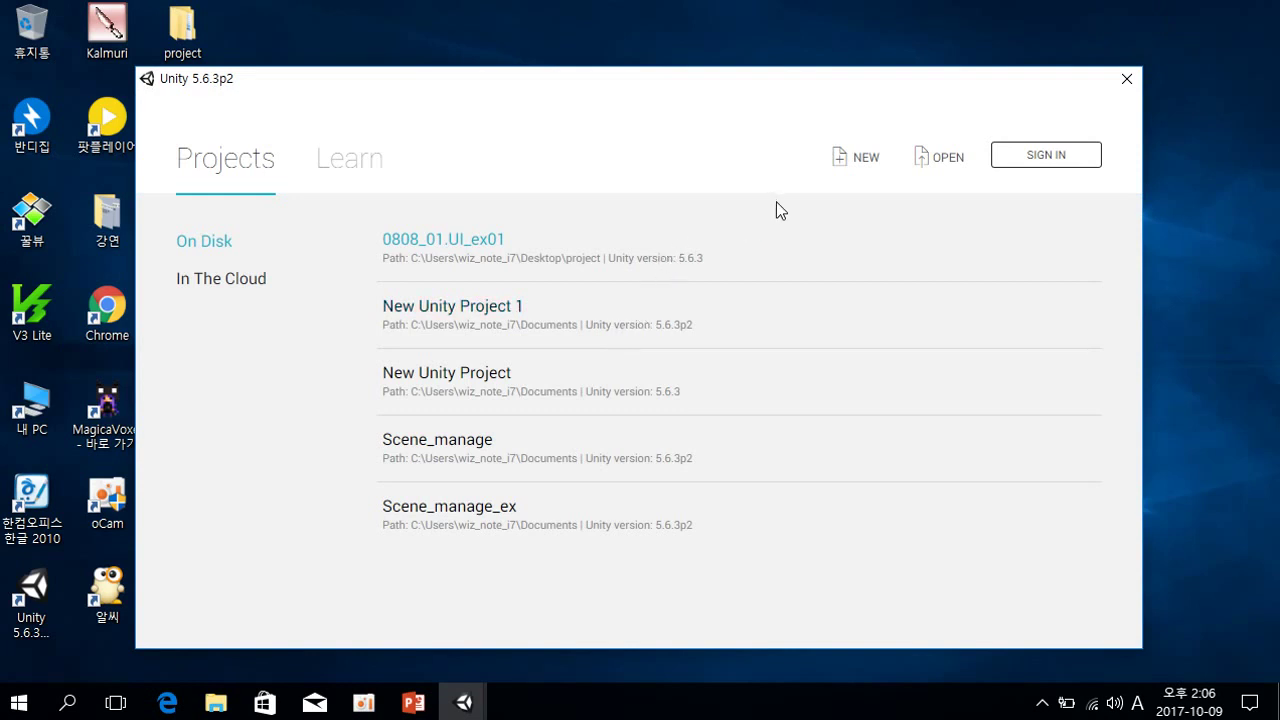
{"action": "left_click", "coordinate": [864, 162]}
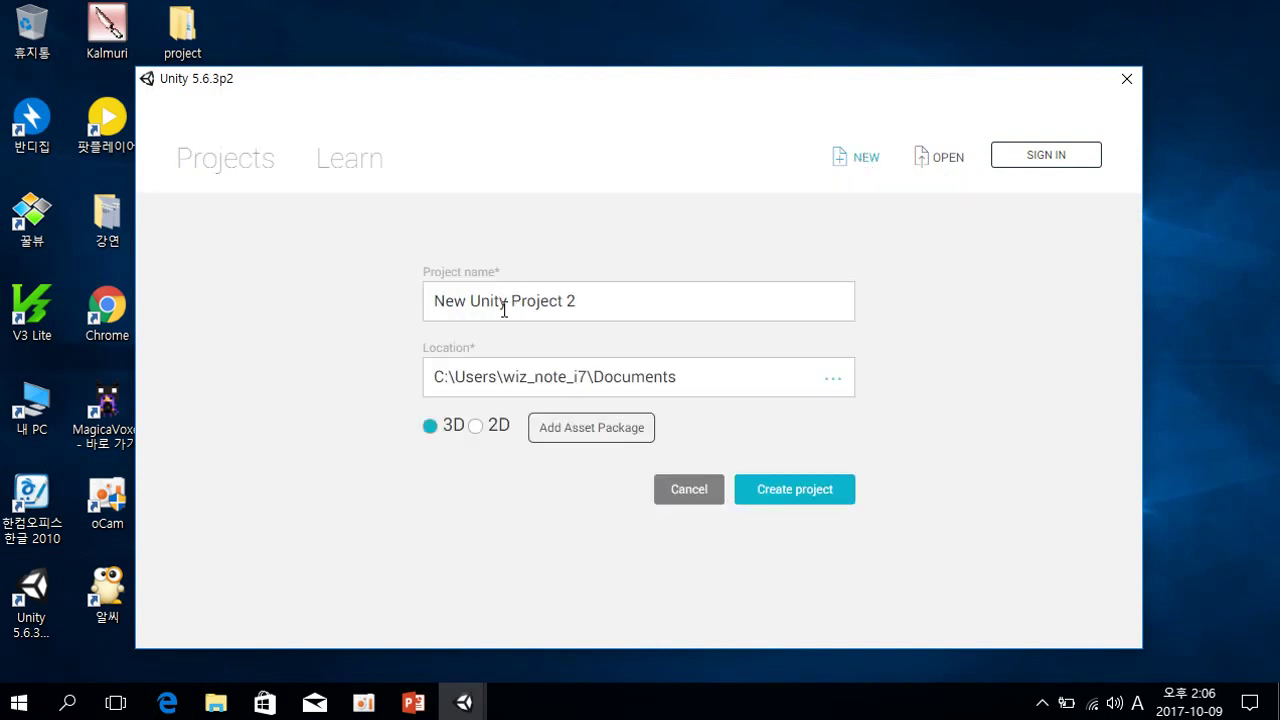
{"action": "left_click_drag", "start_coordinate": [629, 305], "coordinate": [380, 306]}
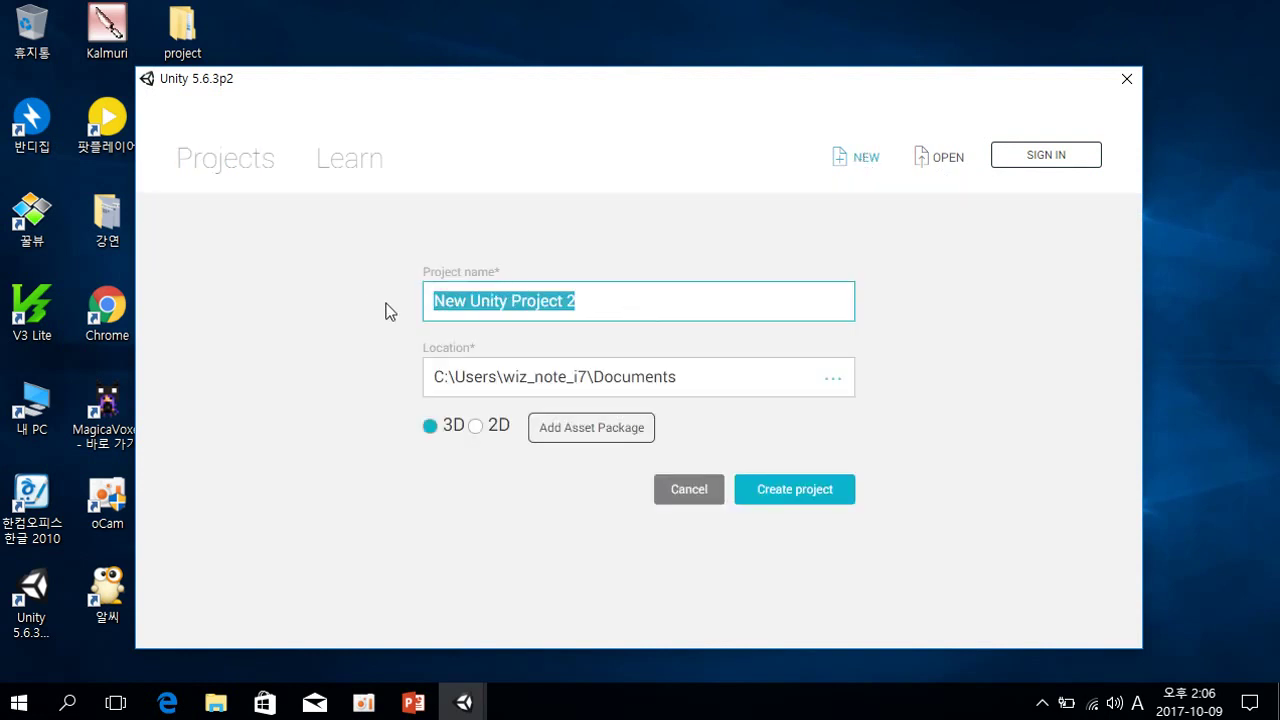
{"action": "type", "text": "Clicke"}
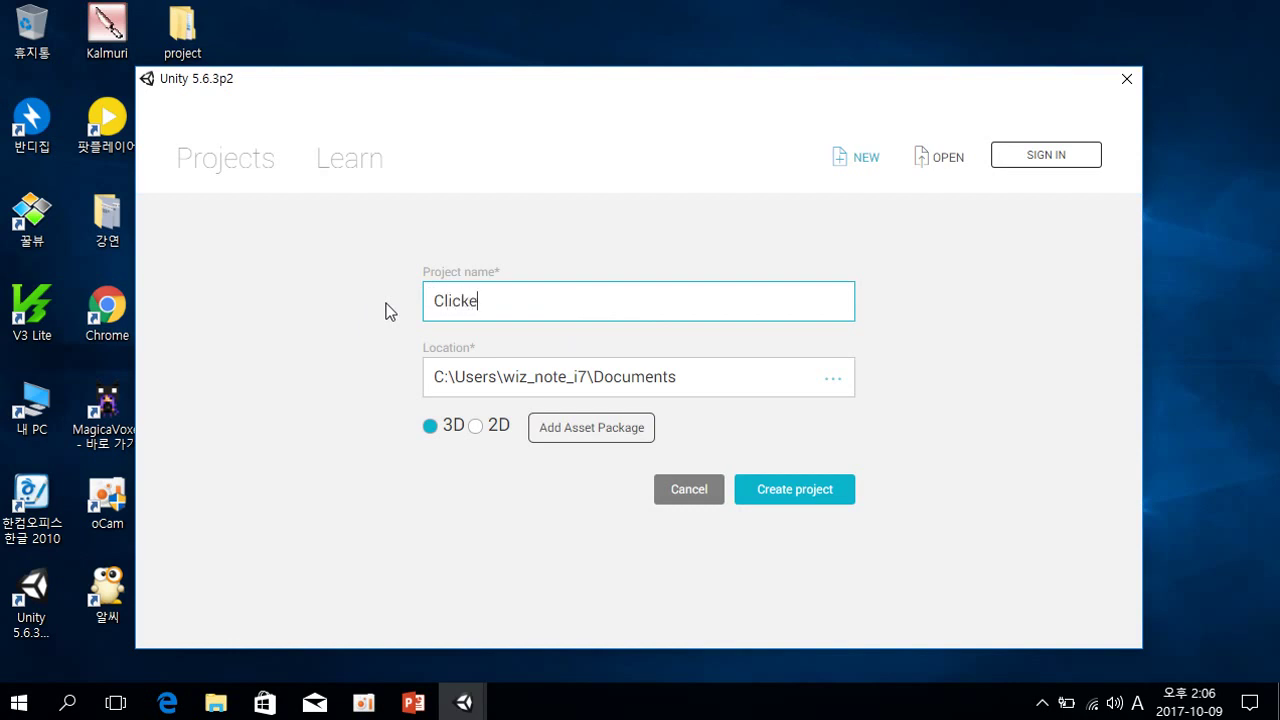
{"action": "type", "text": "r_base"}
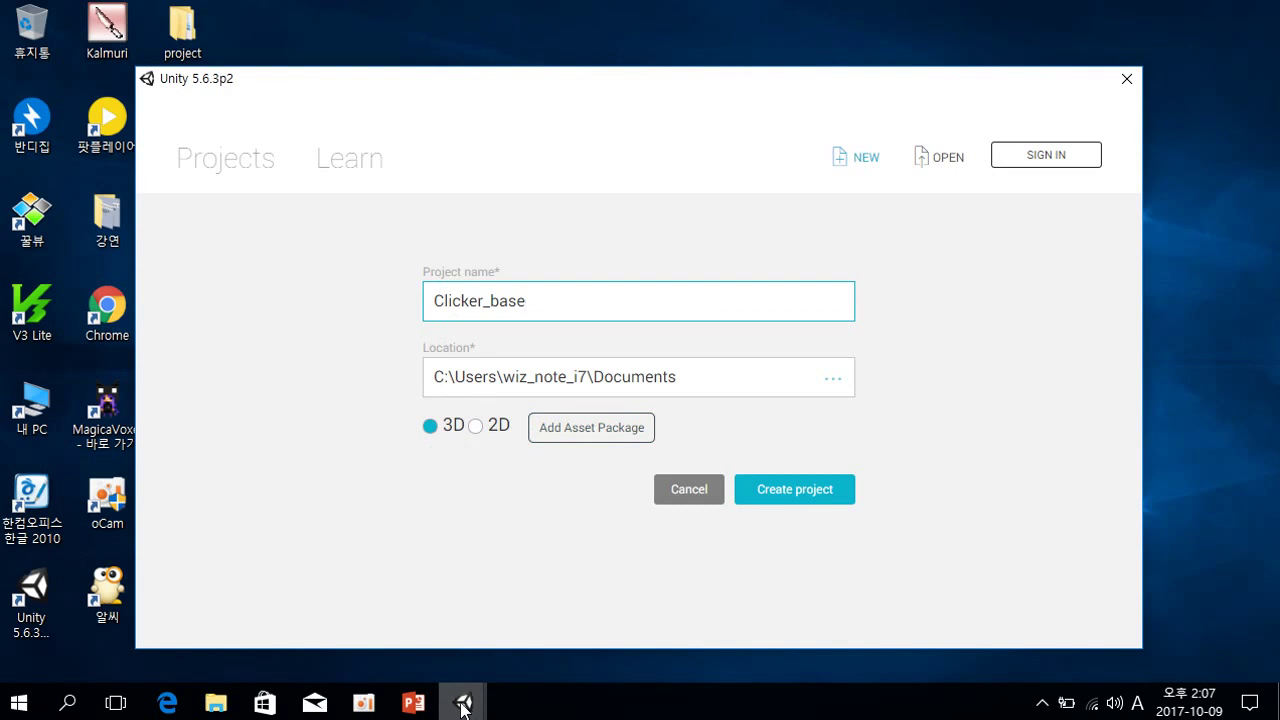
{"action": "mouse_move", "coordinate": [463, 705]}
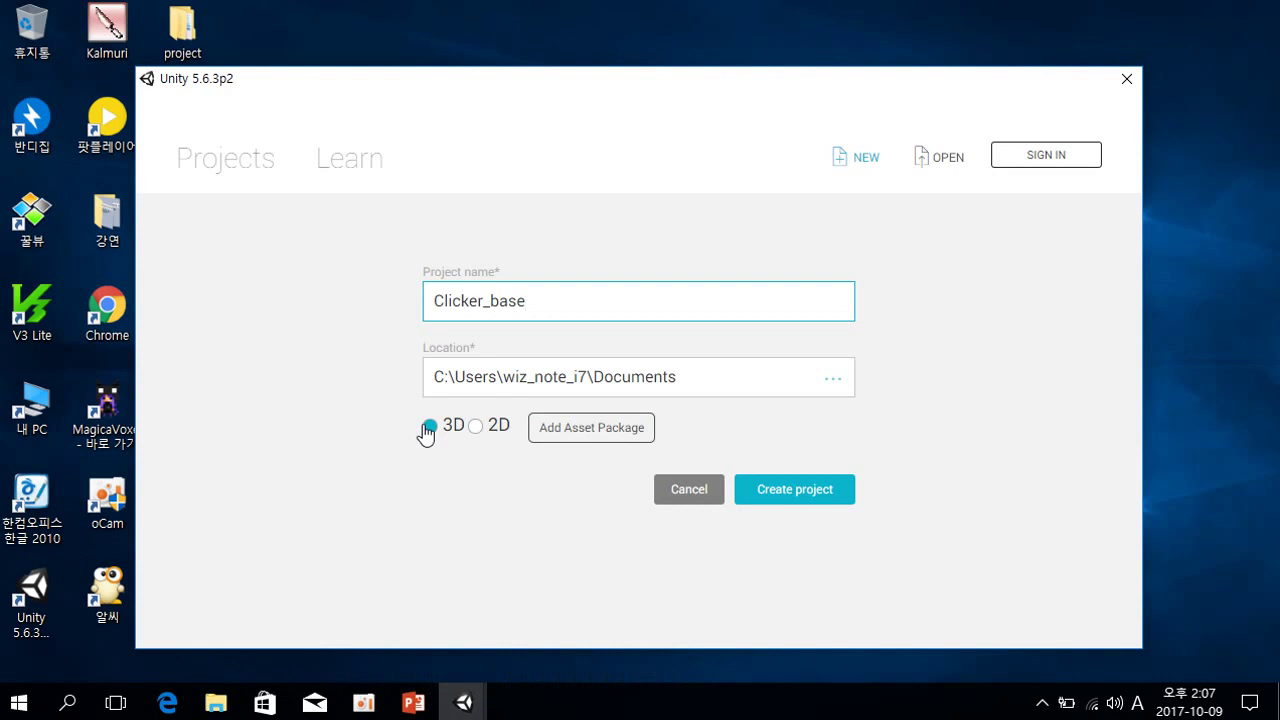
Create a folder named Clicker_Base on the desktop while choosing the new project's location
{"action": "left_click", "coordinate": [835, 382]}
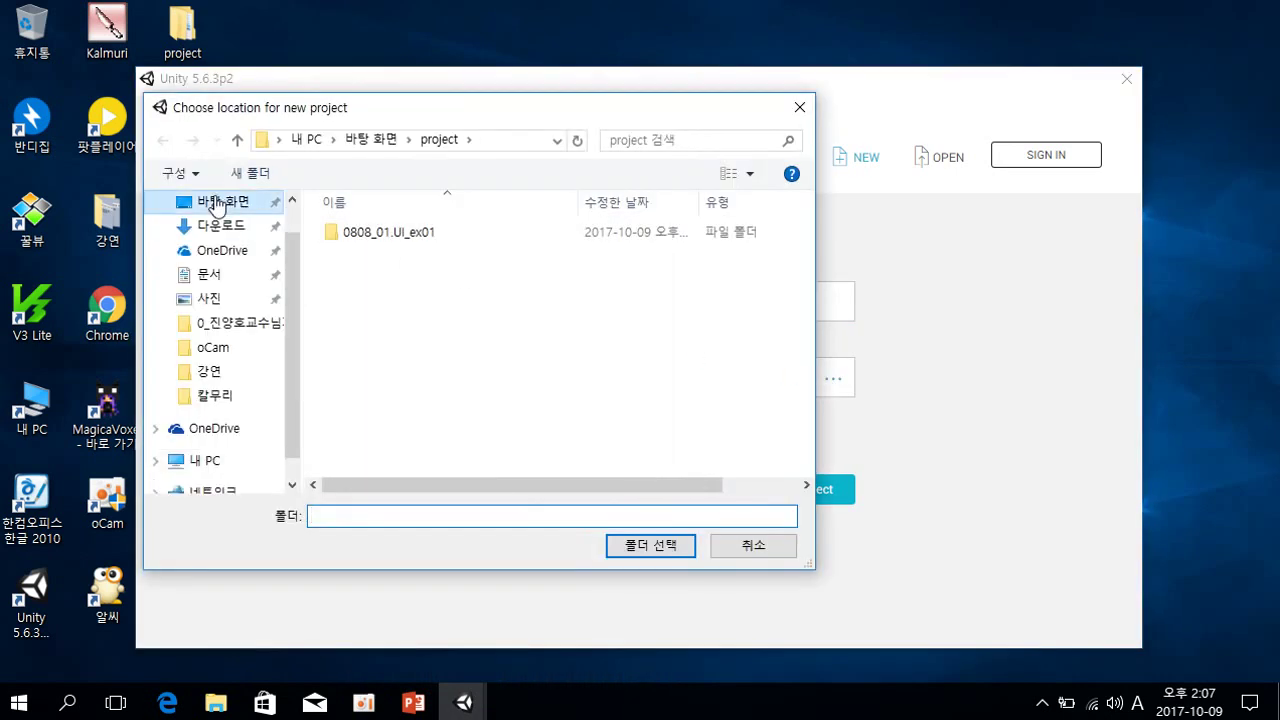
{"action": "left_click", "coordinate": [215, 204]}
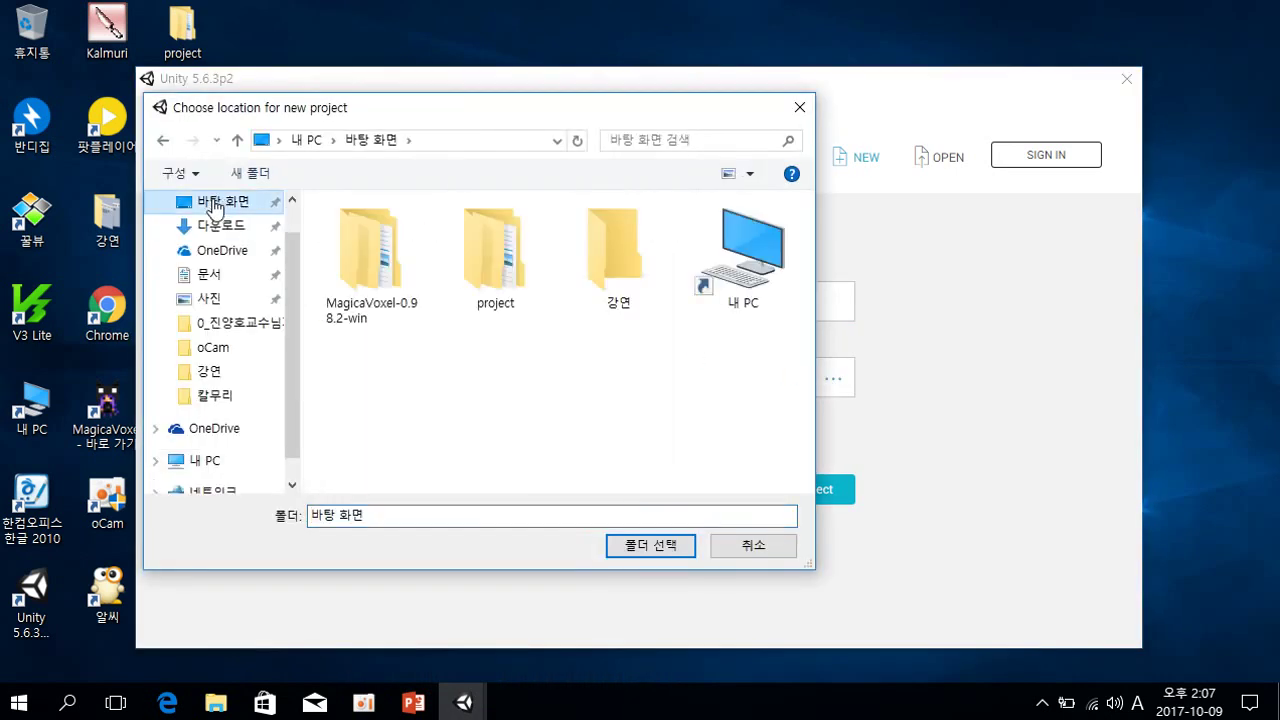
{"action": "right_click", "coordinate": [362, 380]}
{"action": "left_click", "coordinate": [466, 96]}
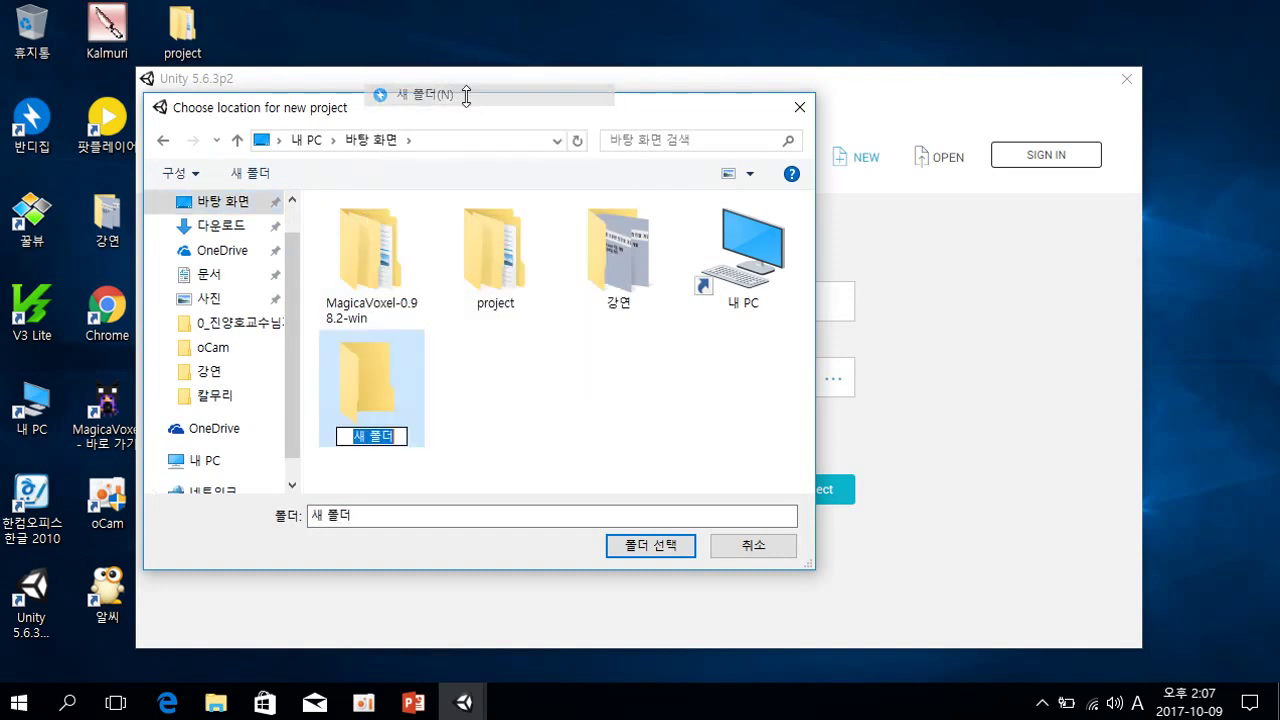
{"action": "type", "text": "Clic"}
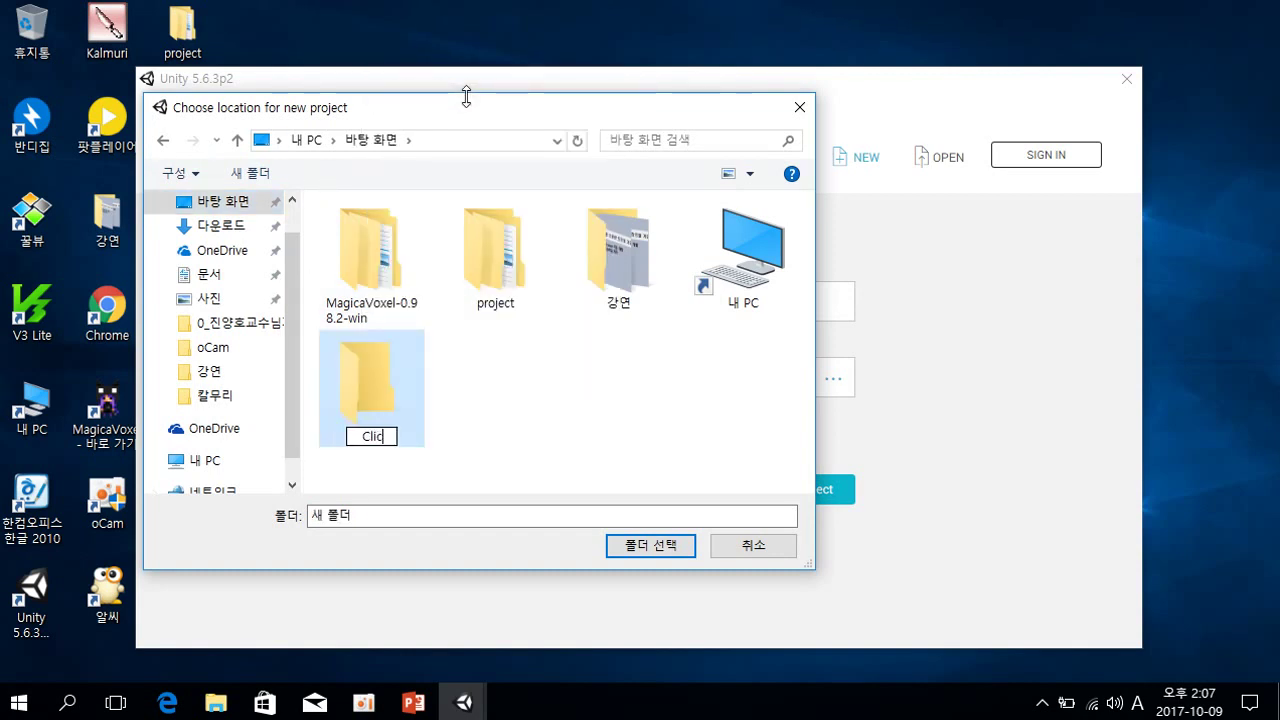
{"action": "type", "text": "ker_Base"}
{"action": "key", "text": "Return"}
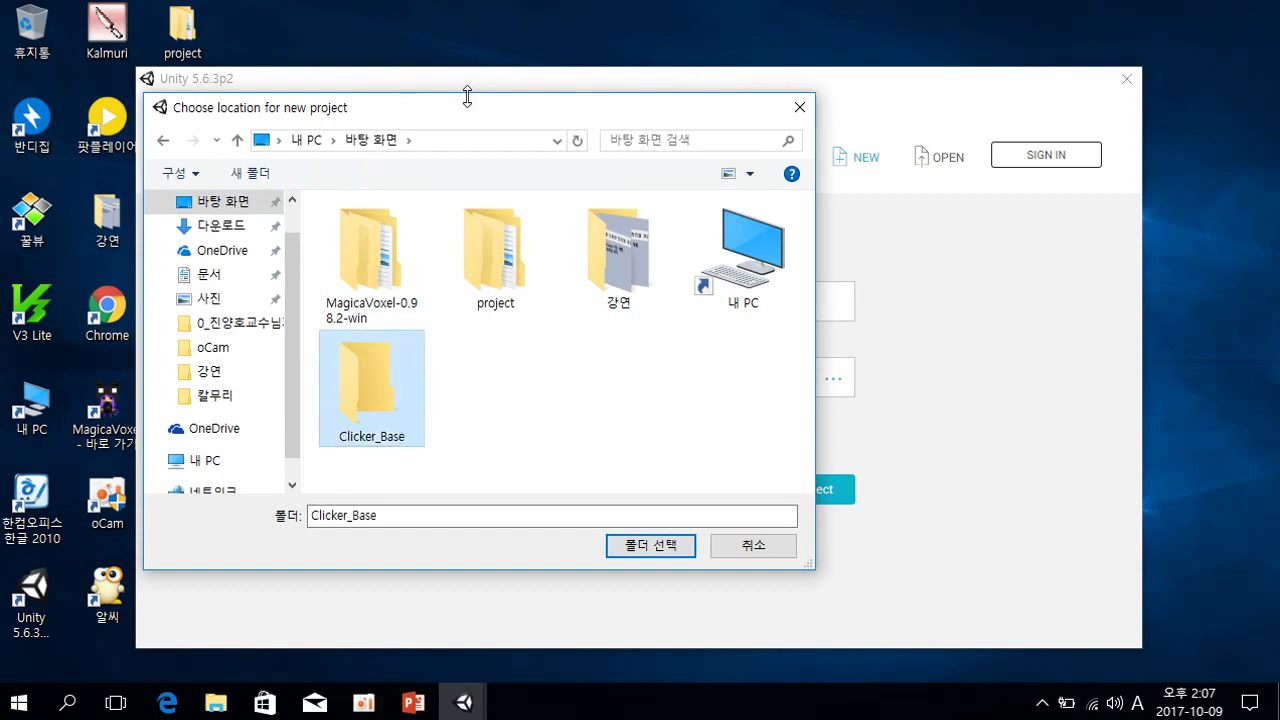
Choose the desktop's Clicker_Base folder as the location and create the 3D project
{"action": "double_click", "coordinate": [363, 396]}
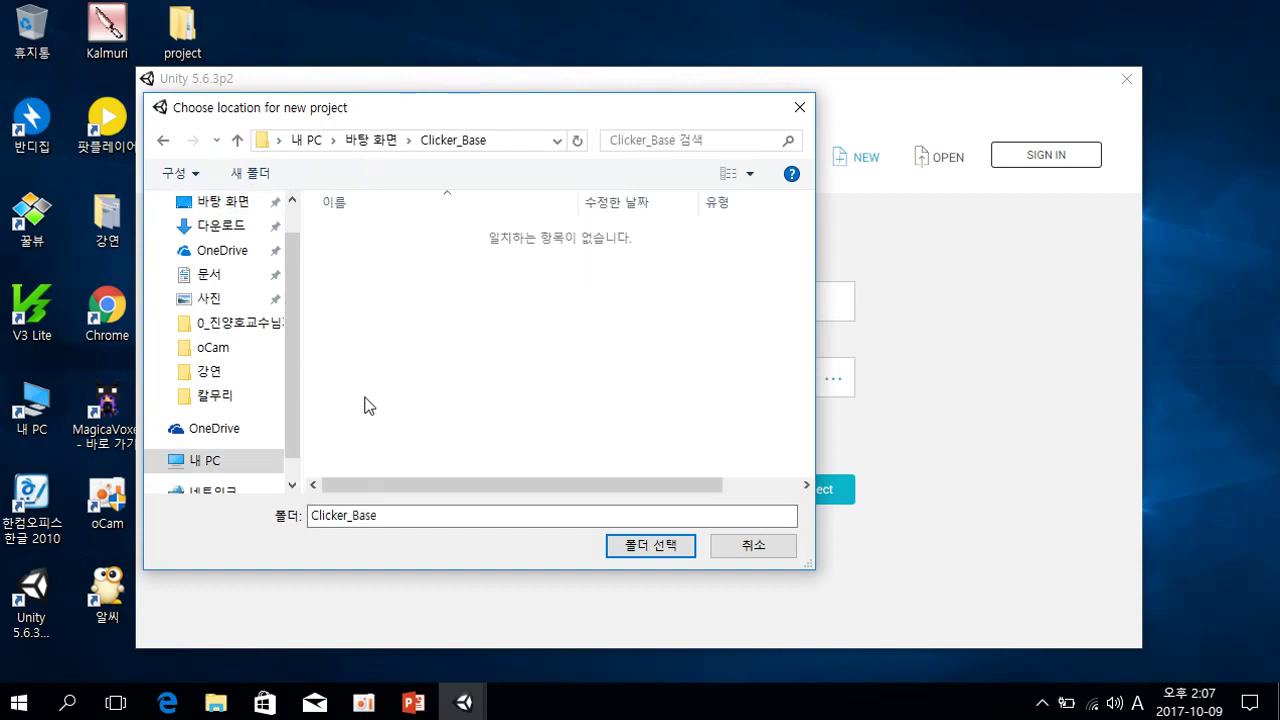
{"action": "left_click", "coordinate": [650, 545]}
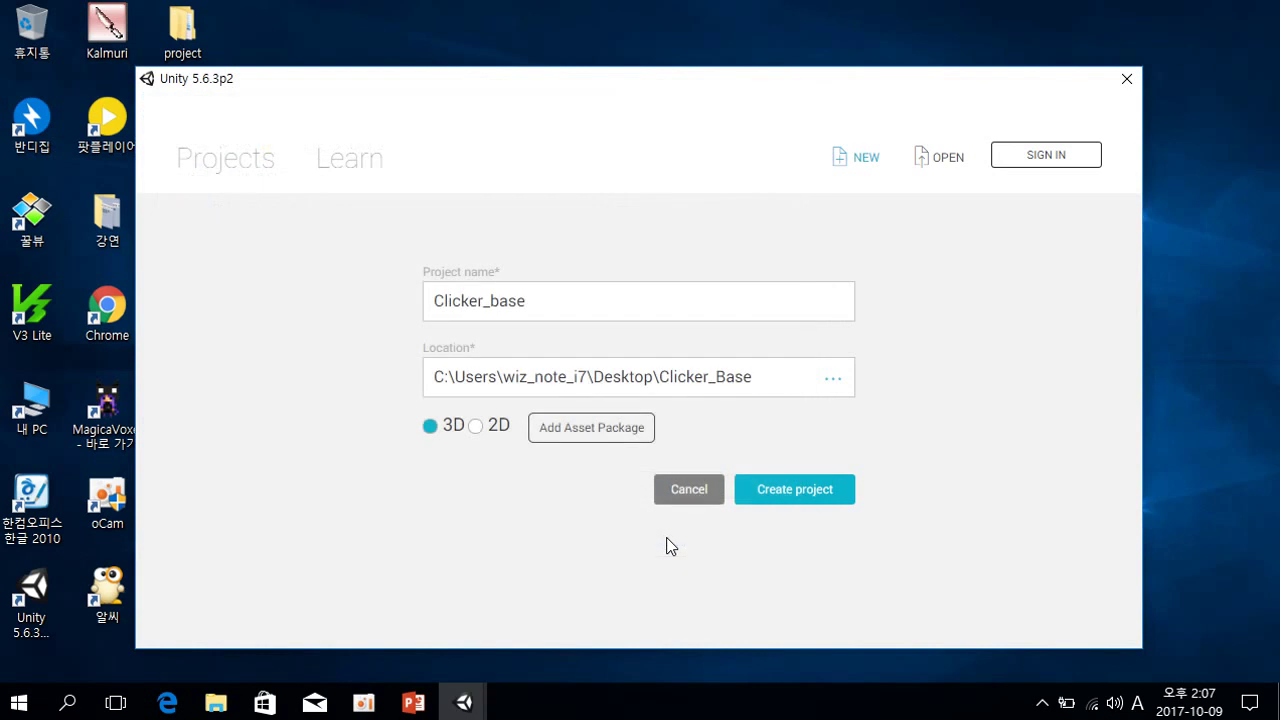
{"action": "left_click", "coordinate": [527, 302]}
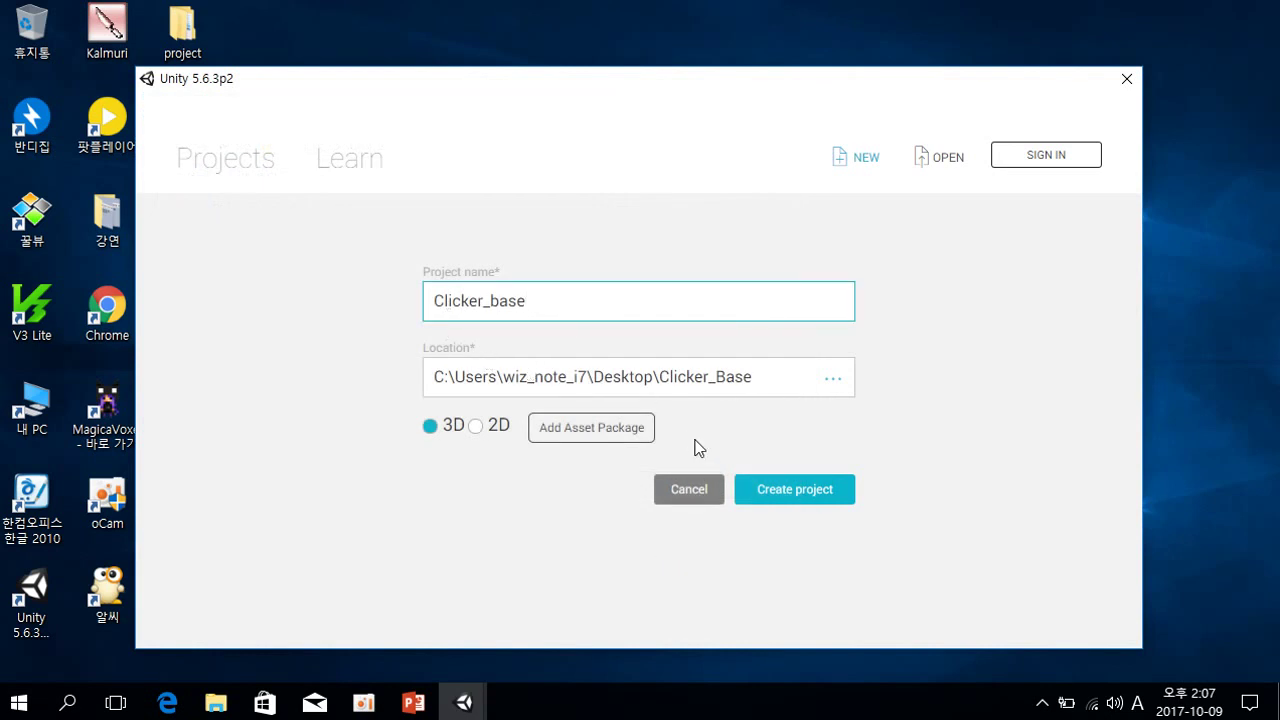
{"action": "left_click", "coordinate": [791, 491]}
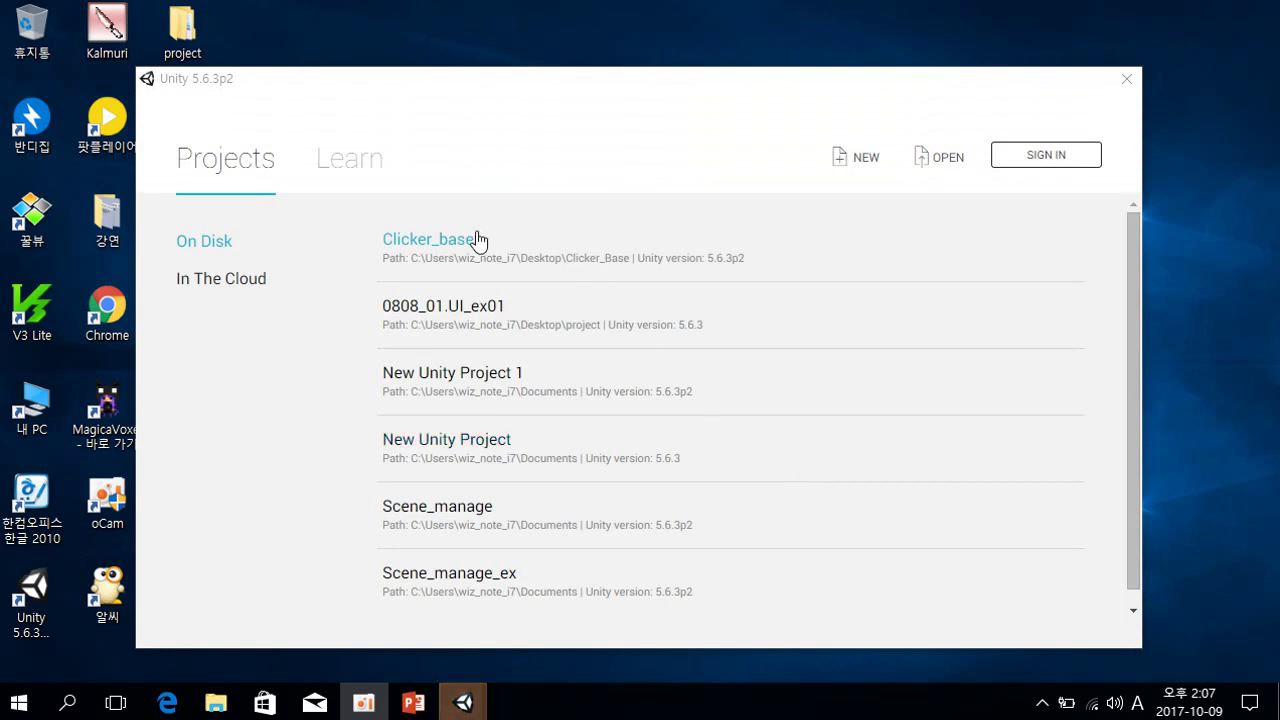
Try to open the Clicker_base project from the list of projects on disk
{"action": "left_click", "coordinate": [643, 186]}
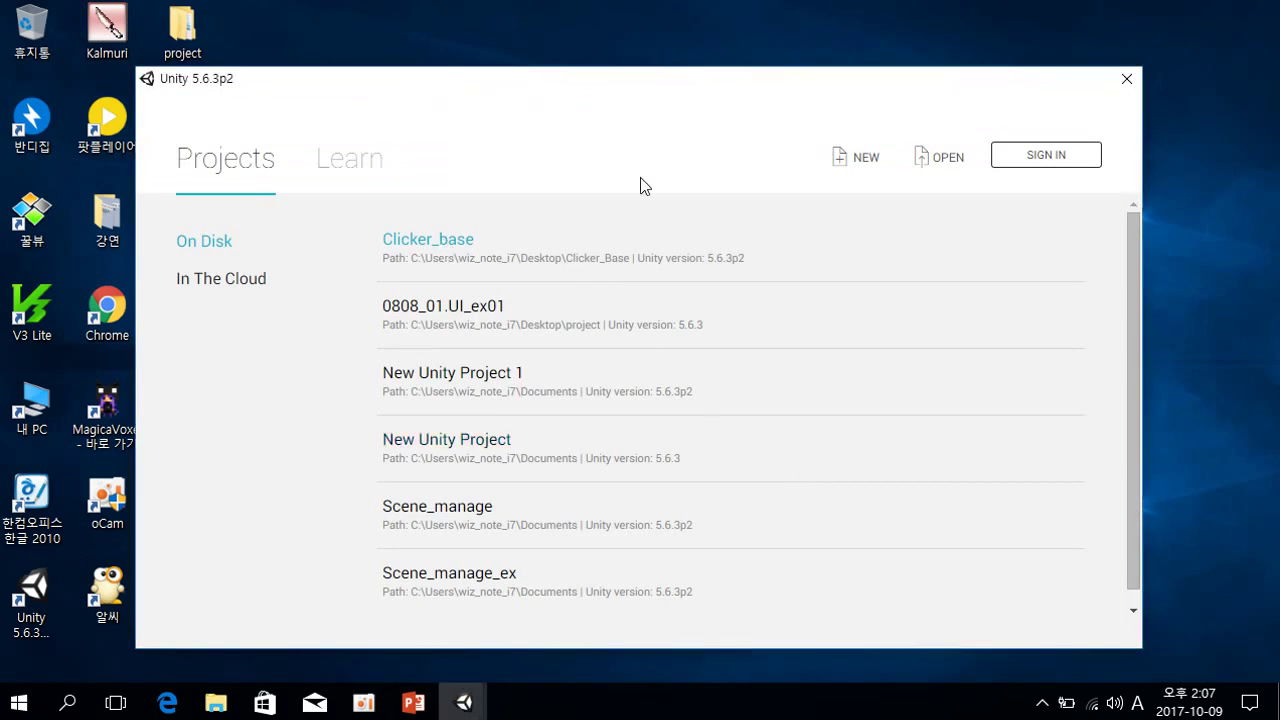
{"action": "left_click", "coordinate": [461, 703]}
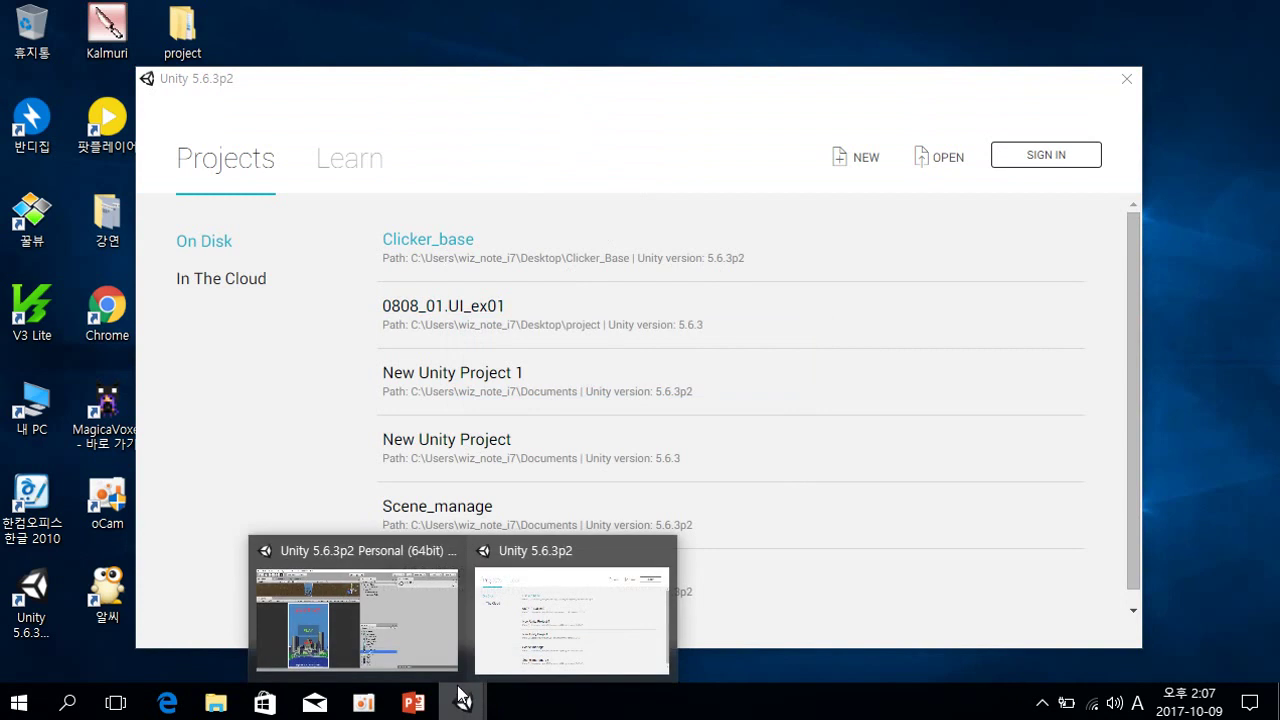
{"action": "left_click", "coordinate": [440, 249]}
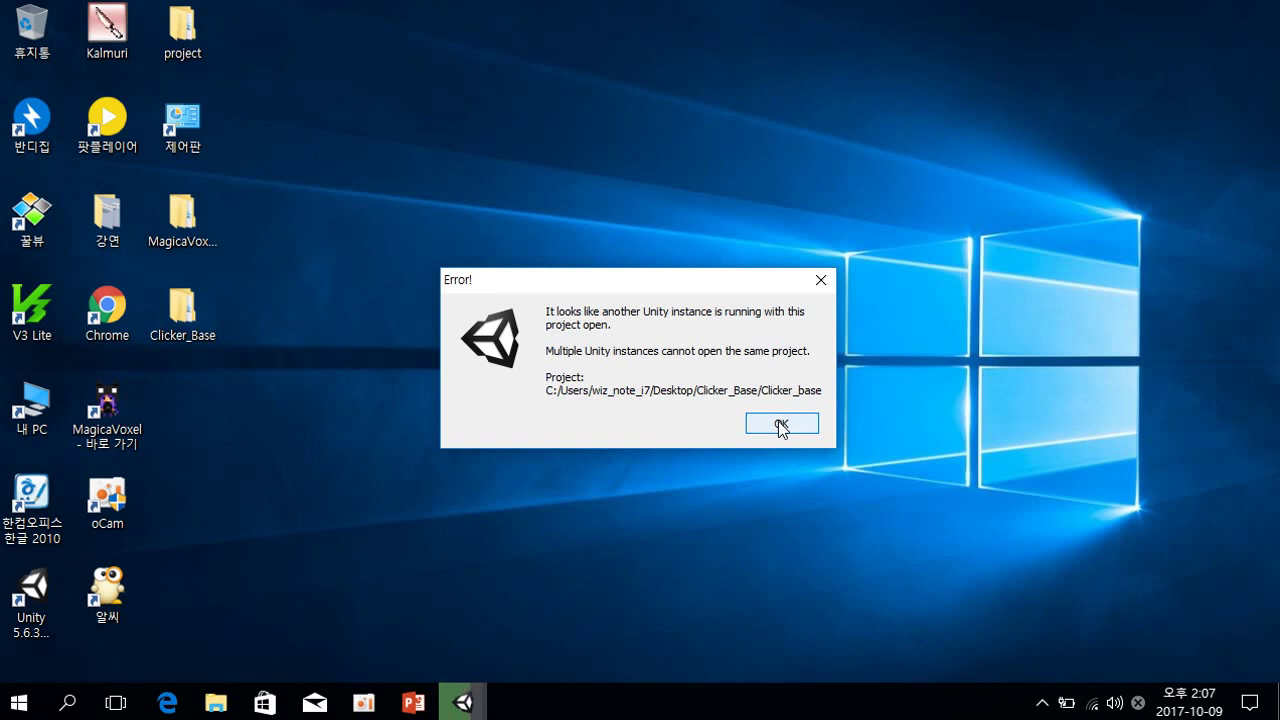
{"action": "left_click", "coordinate": [775, 427]}
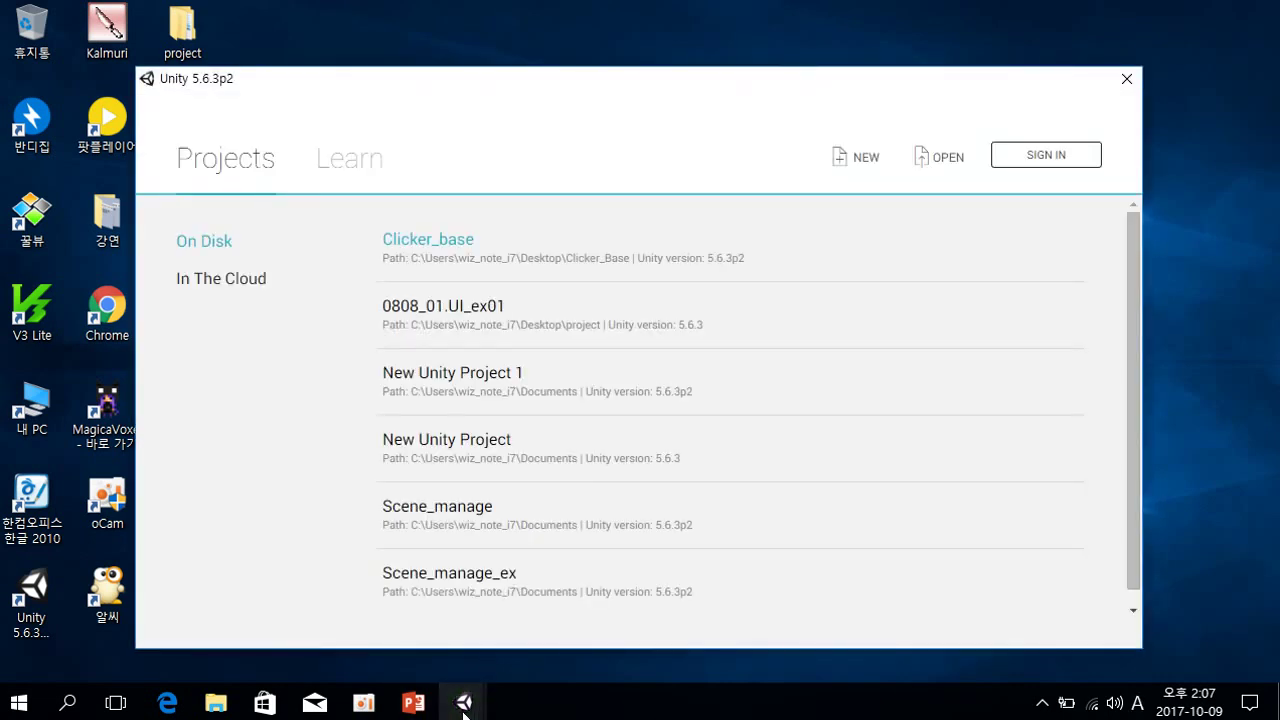
Close the Unity project launcher and restore the editor window of the 0808_01.UI_ex01 project
{"action": "left_click", "coordinate": [1127, 80]}
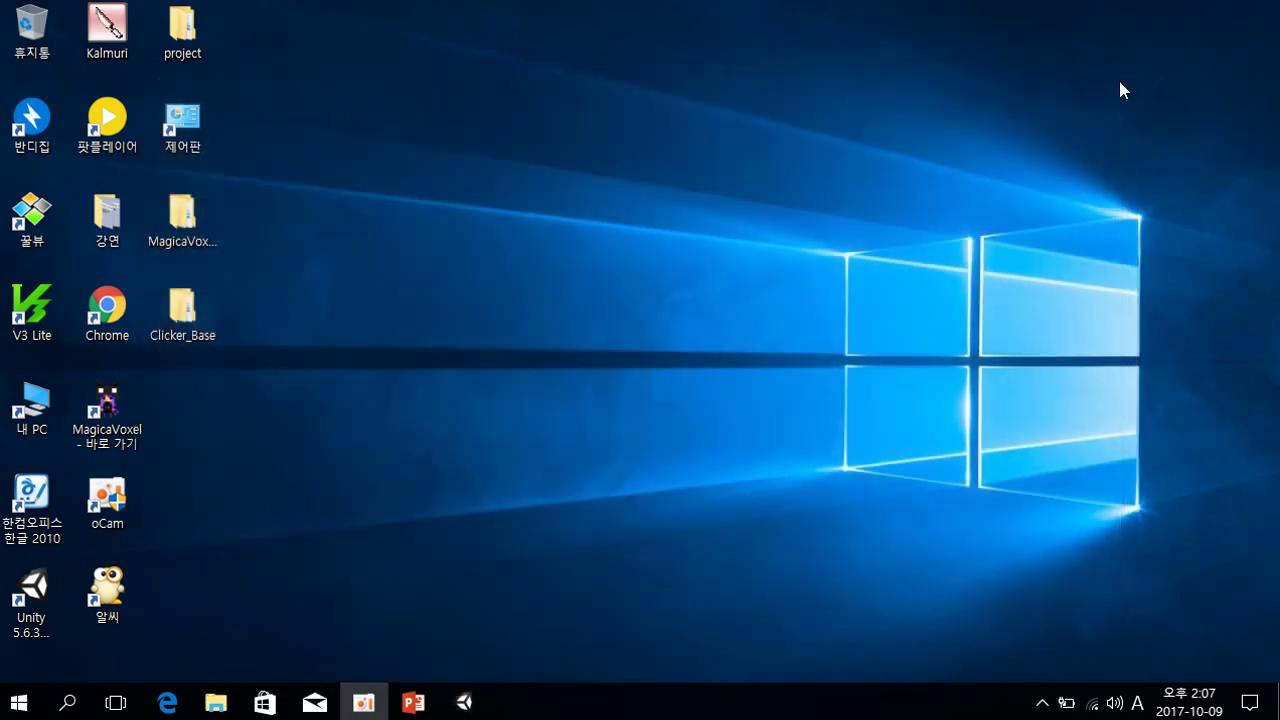
{"action": "left_click", "coordinate": [465, 704]}
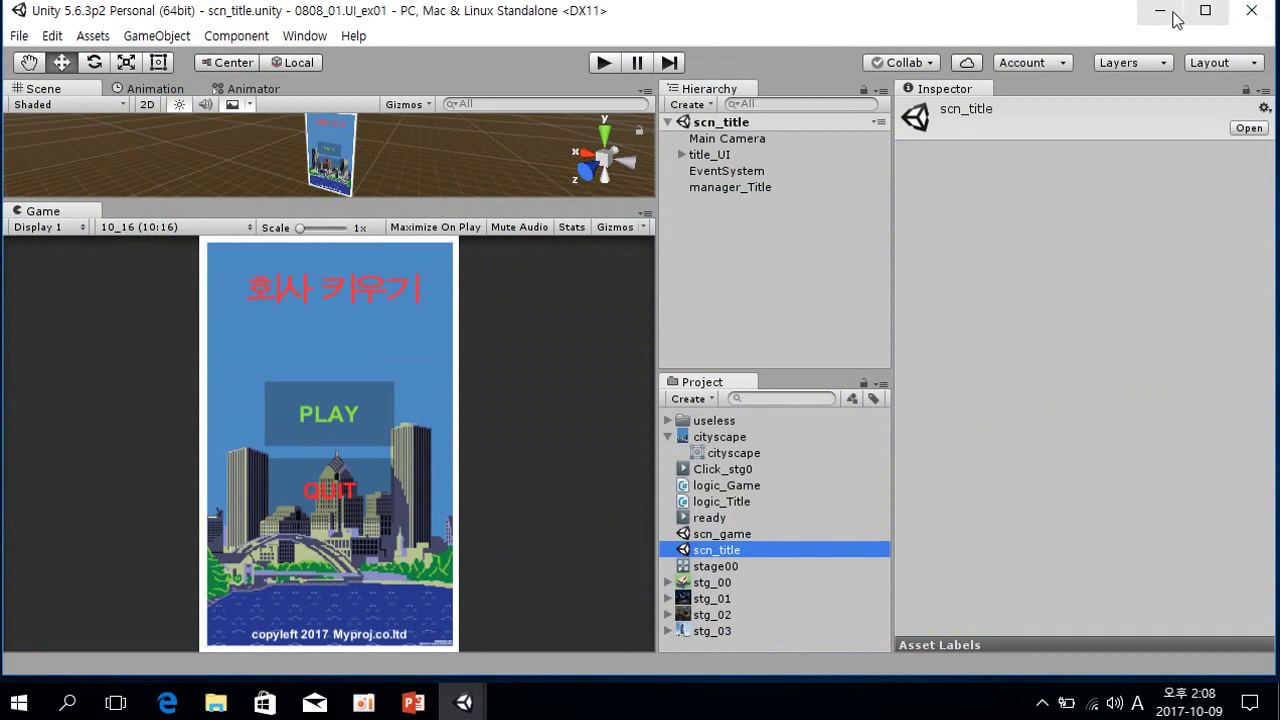
Close the sample project's editor and set the Clicker_base editor to the 2 by 3 layout
{"action": "left_click", "coordinate": [1250, 10]}
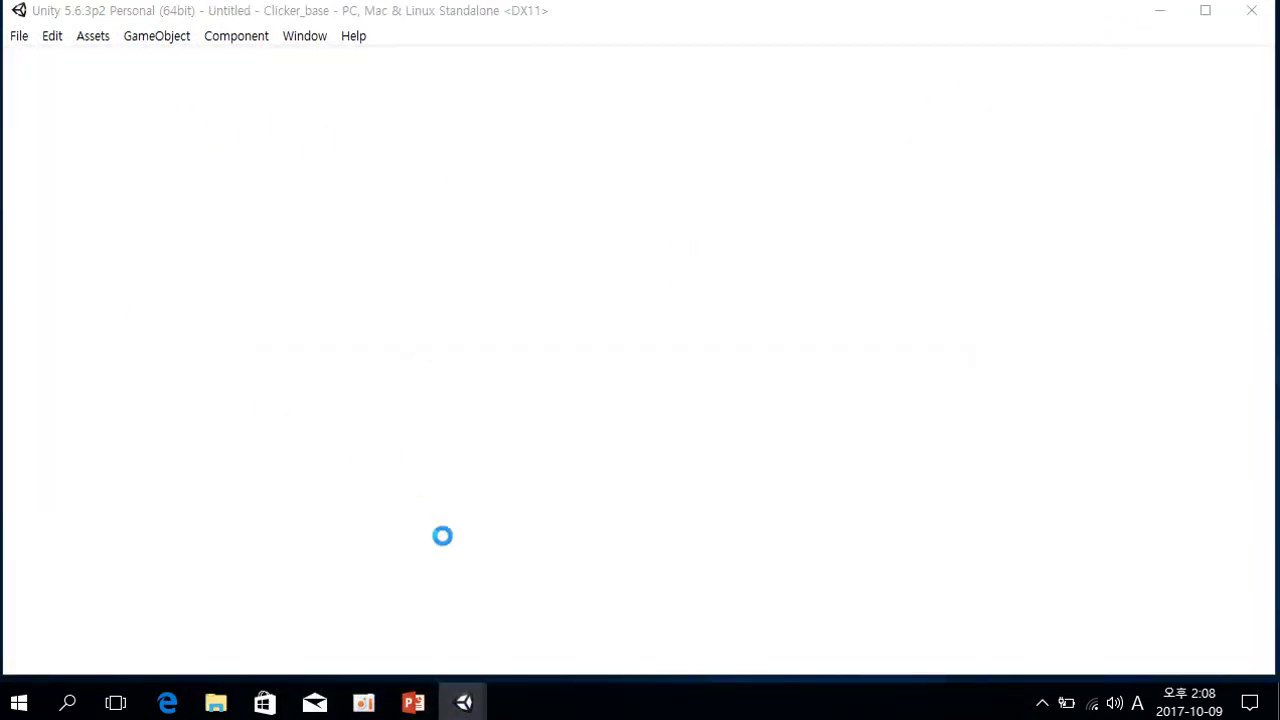
{"action": "mouse_move", "coordinate": [464, 703]}
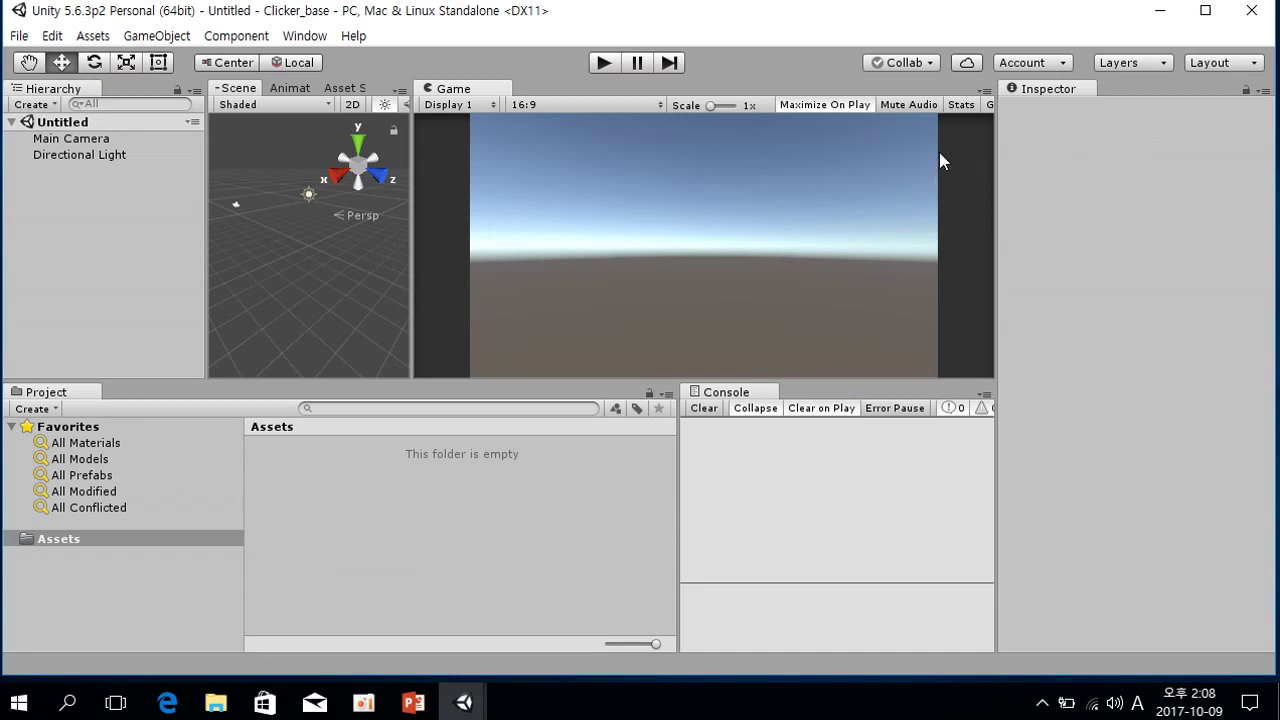
{"action": "left_click", "coordinate": [1222, 61]}
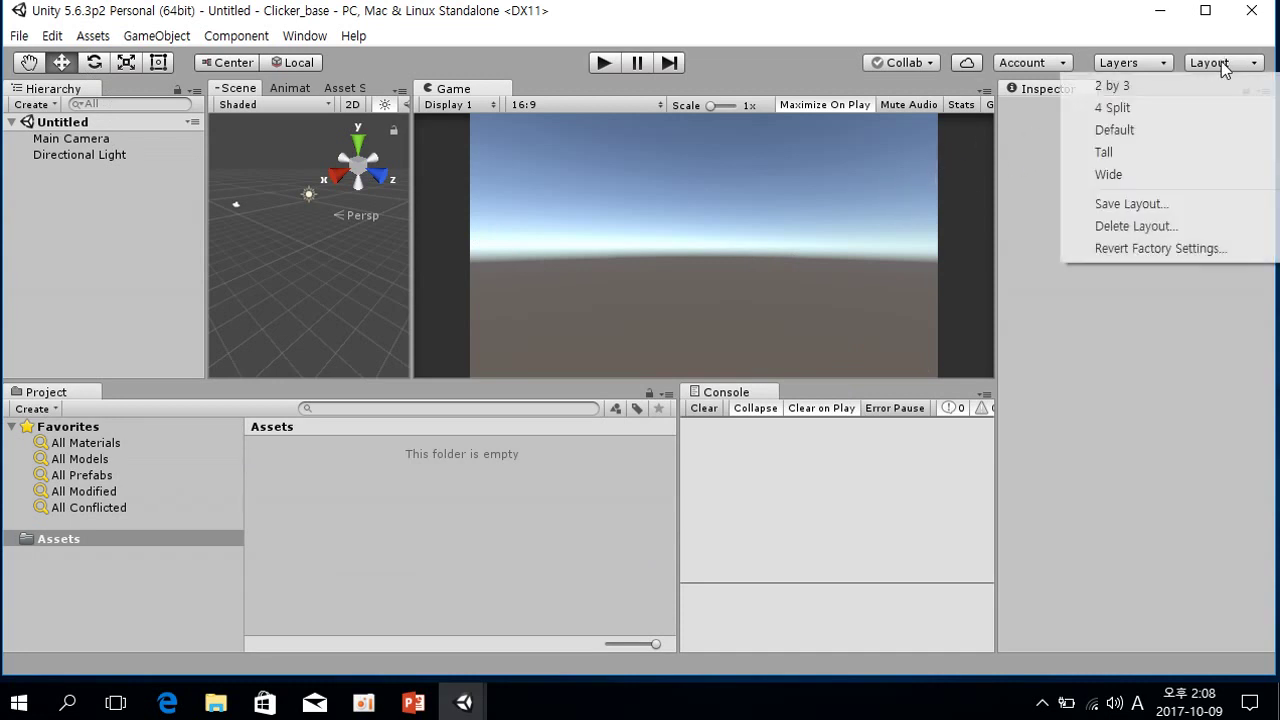
{"action": "left_click", "coordinate": [1112, 86]}
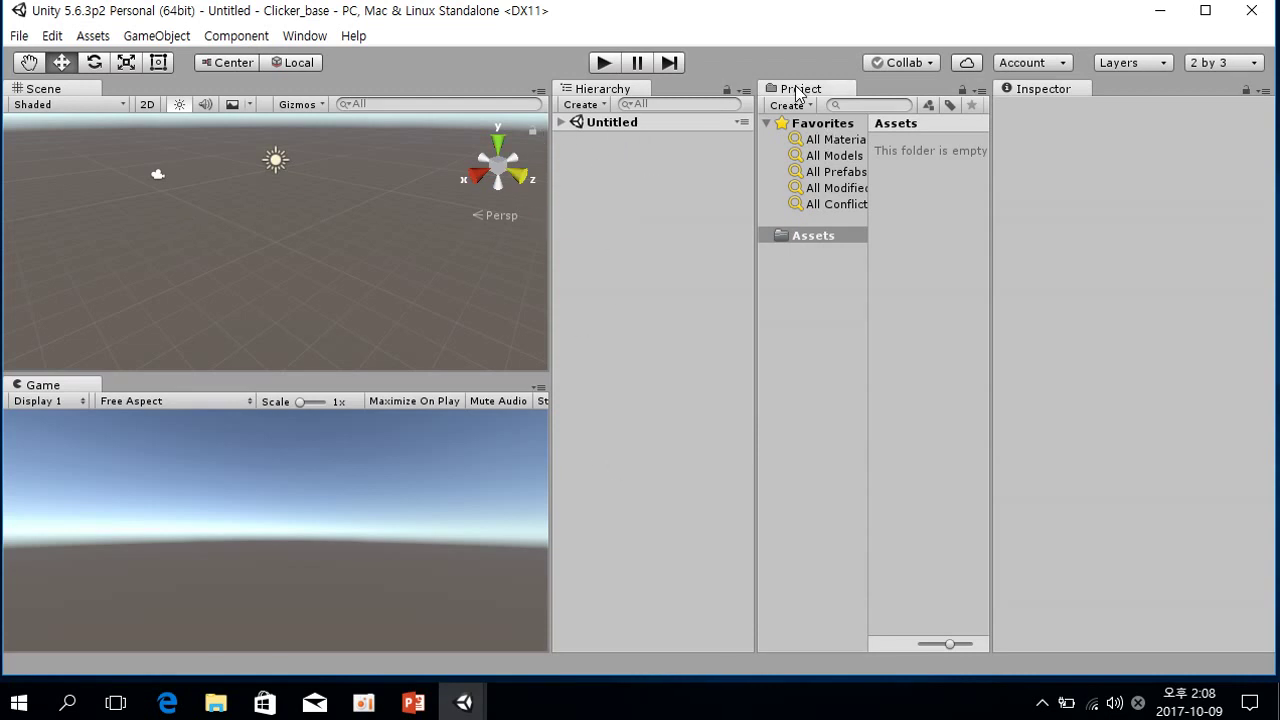
Dock the Project view beneath the Hierarchy with a one-column layout, and widen the Scene and Game views
{"action": "left_click_drag", "start_coordinate": [795, 88], "coordinate": [666, 509]}
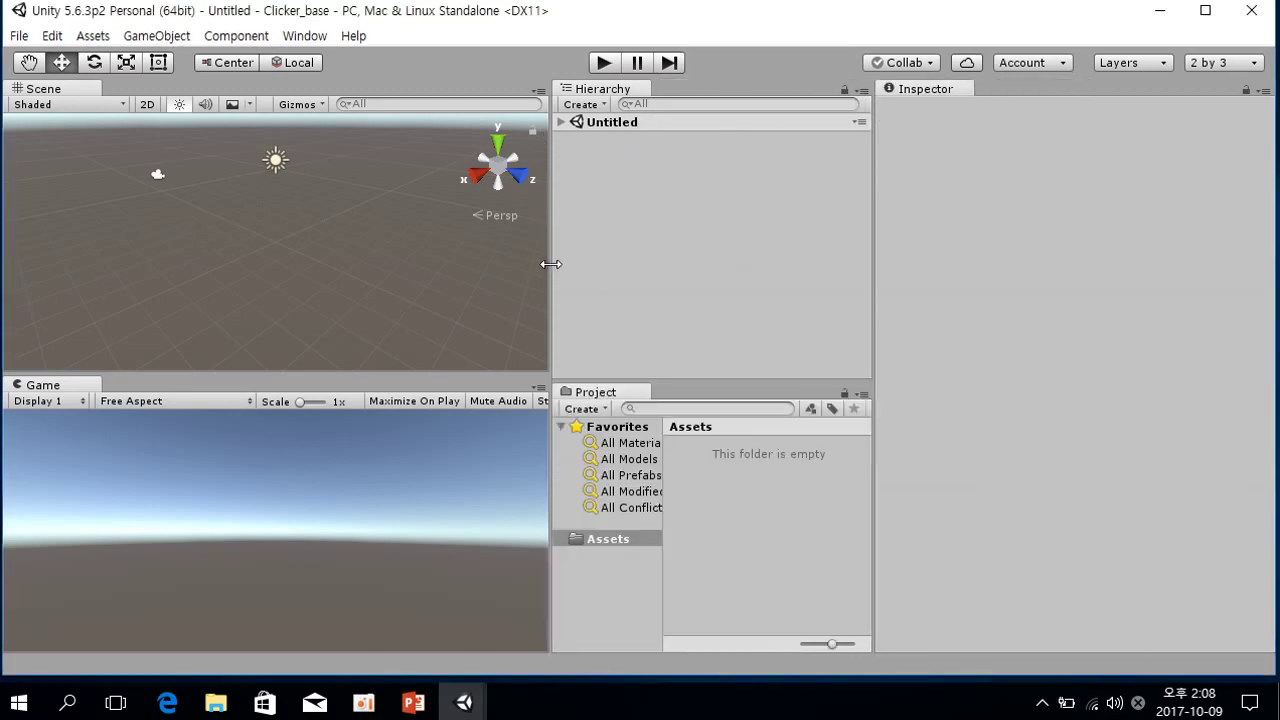
{"action": "left_click_drag", "start_coordinate": [550, 253], "coordinate": [829, 191]}
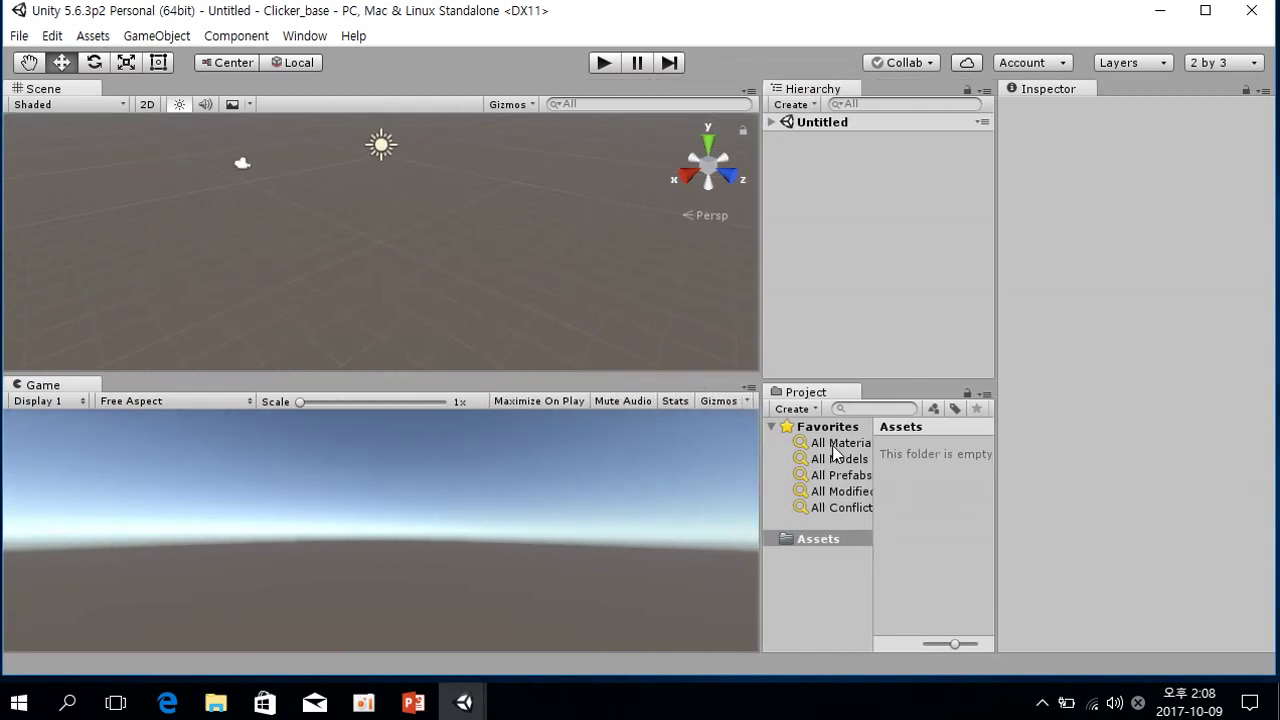
{"action": "left_click", "coordinate": [985, 394]}
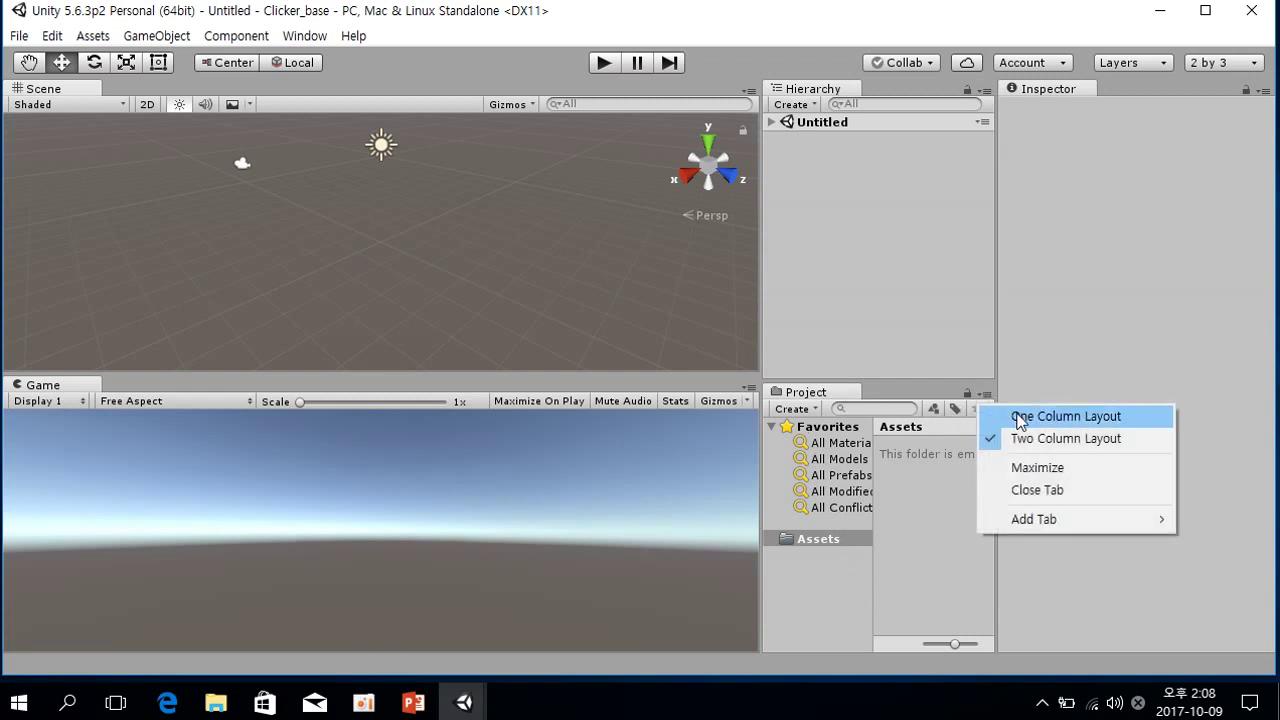
{"action": "left_click", "coordinate": [1019, 418]}
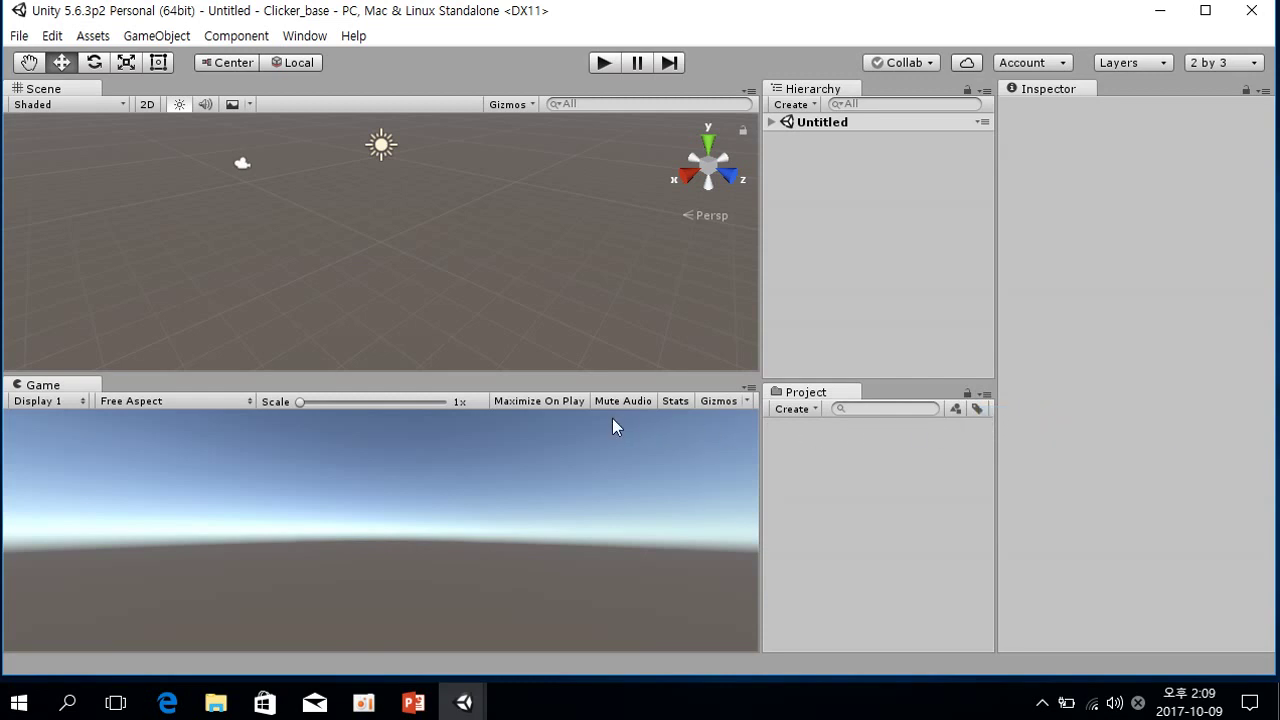
Open the Console, dock it beside the Game view and widen it
{"action": "key", "text": "ctrl+shift+c"}
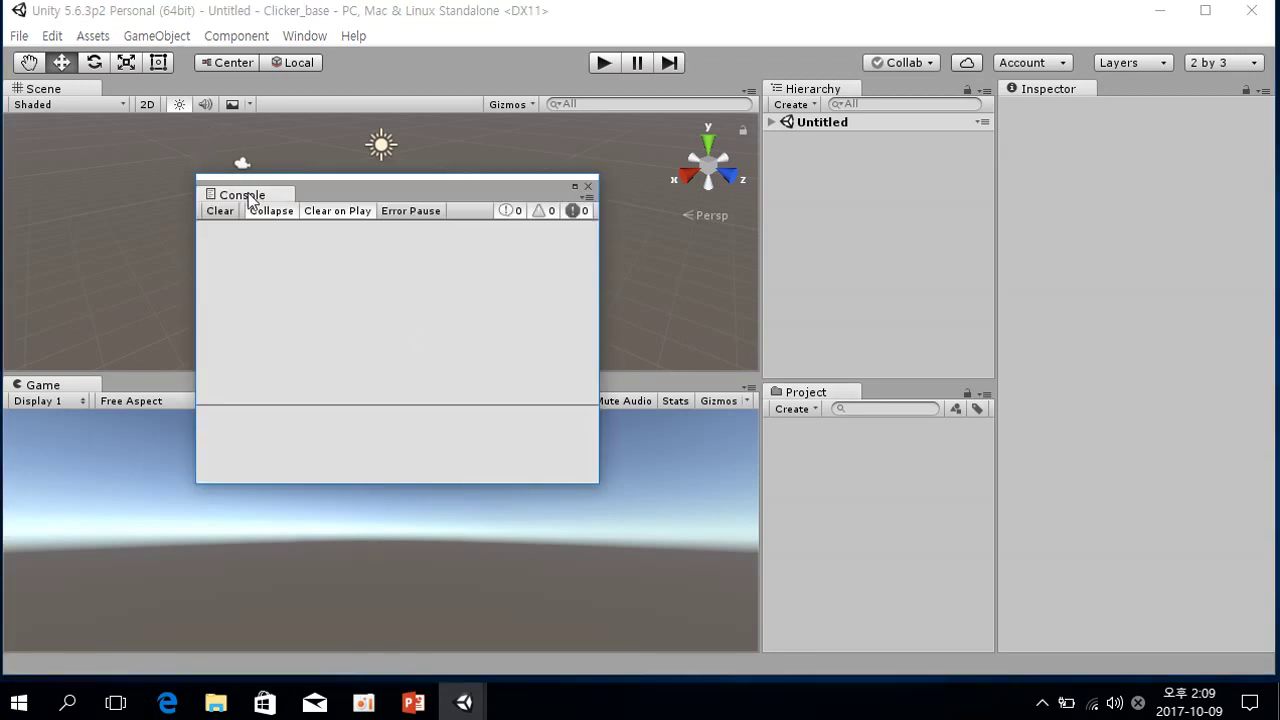
{"action": "left_click_drag", "start_coordinate": [254, 203], "coordinate": [556, 545]}
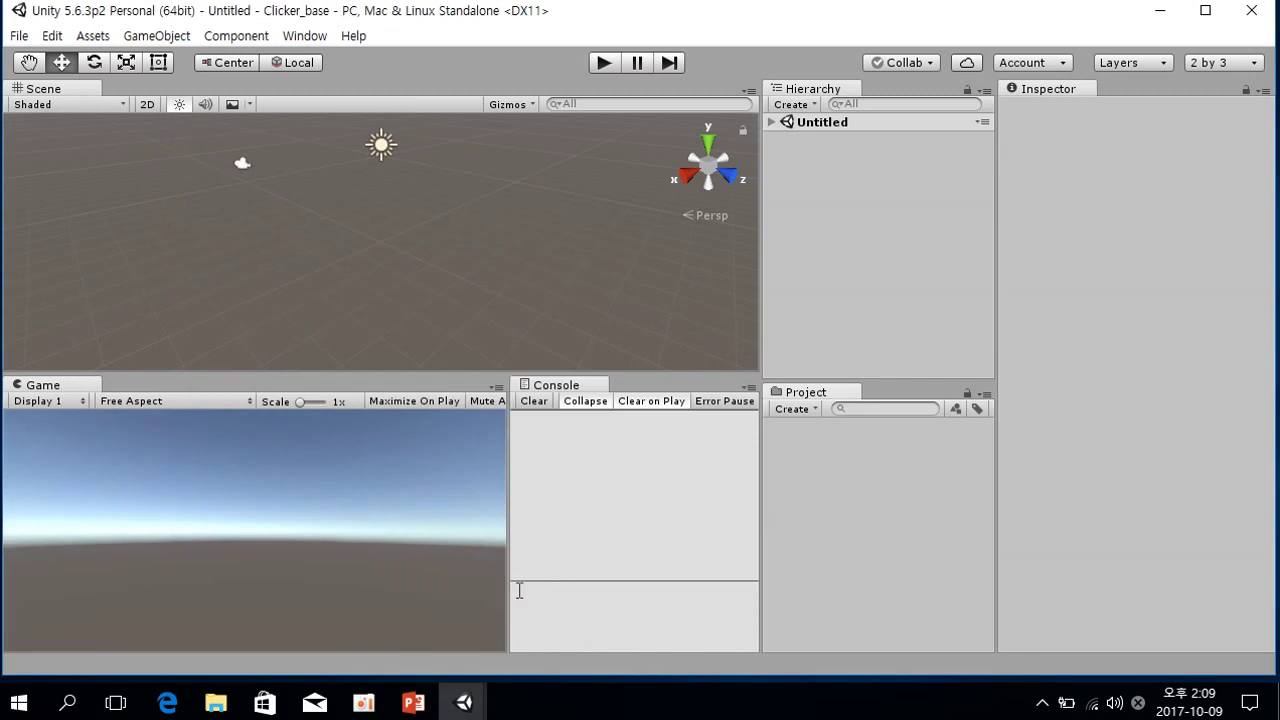
{"action": "left_click_drag", "start_coordinate": [503, 511], "coordinate": [413, 502]}
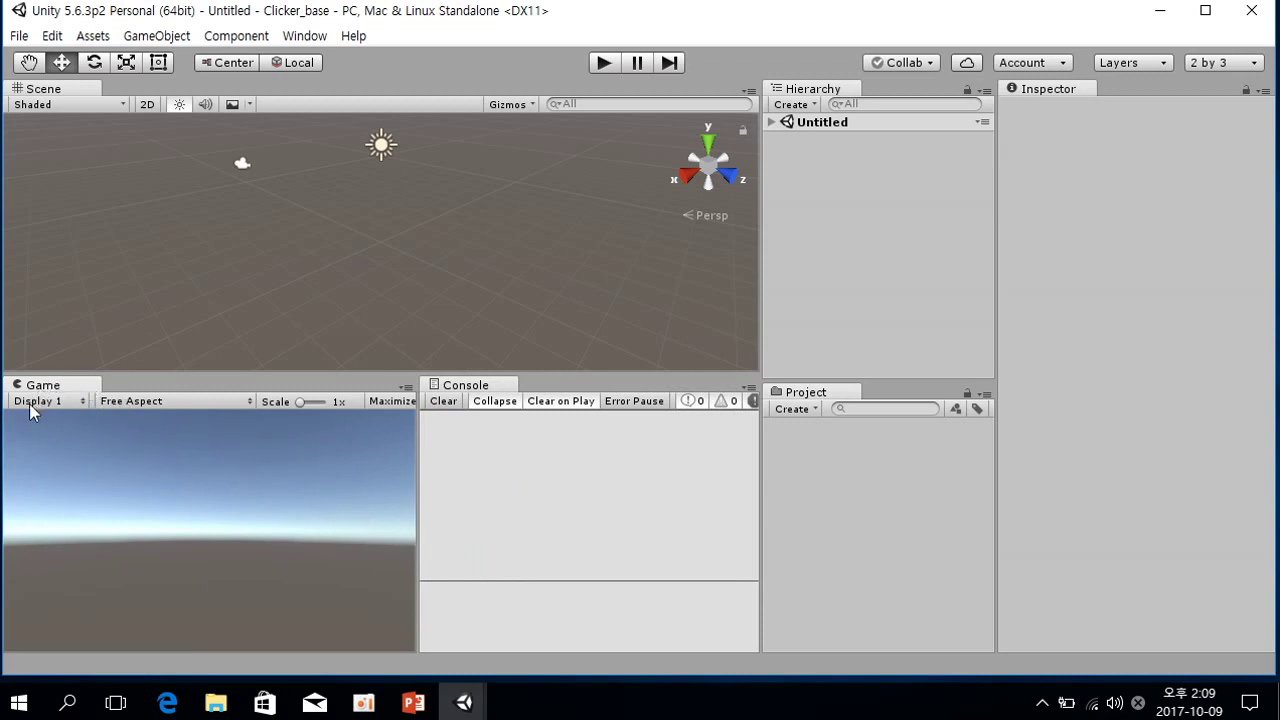
Start a custom Game view size labelled 9_16 with width 10 and height 16
{"action": "left_click", "coordinate": [194, 401]}
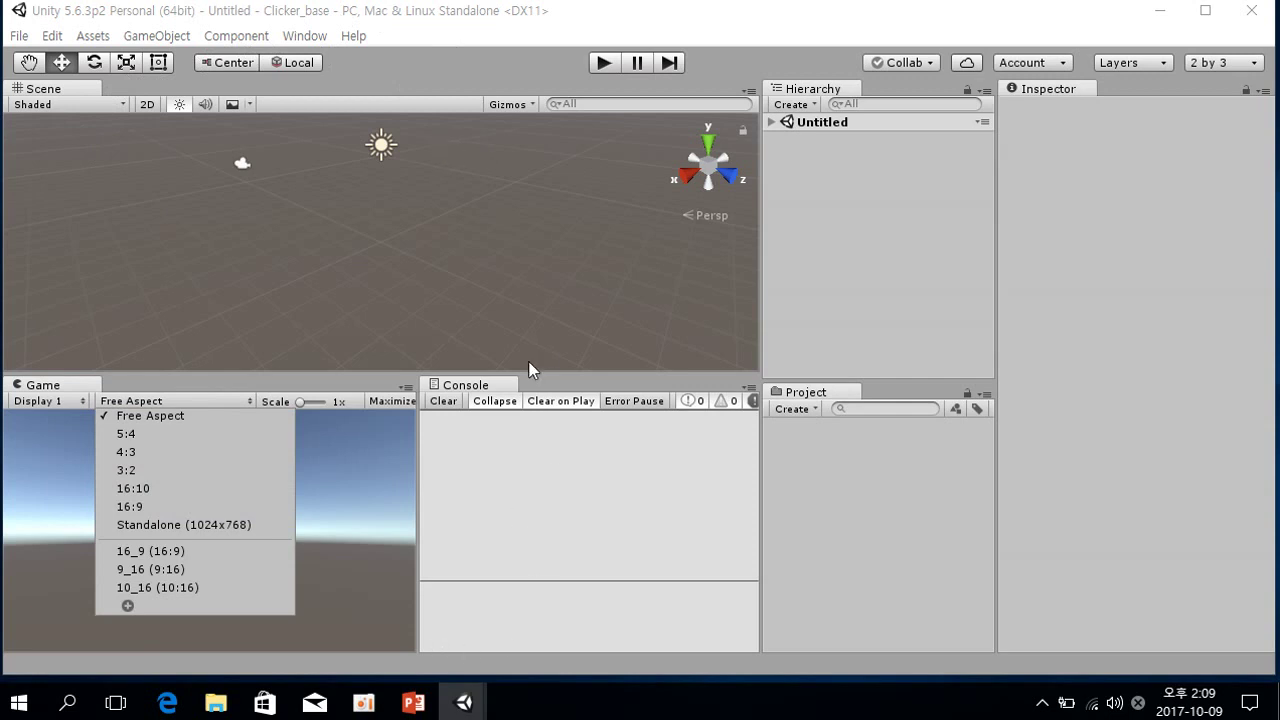
{"action": "left_click", "coordinate": [127, 605]}
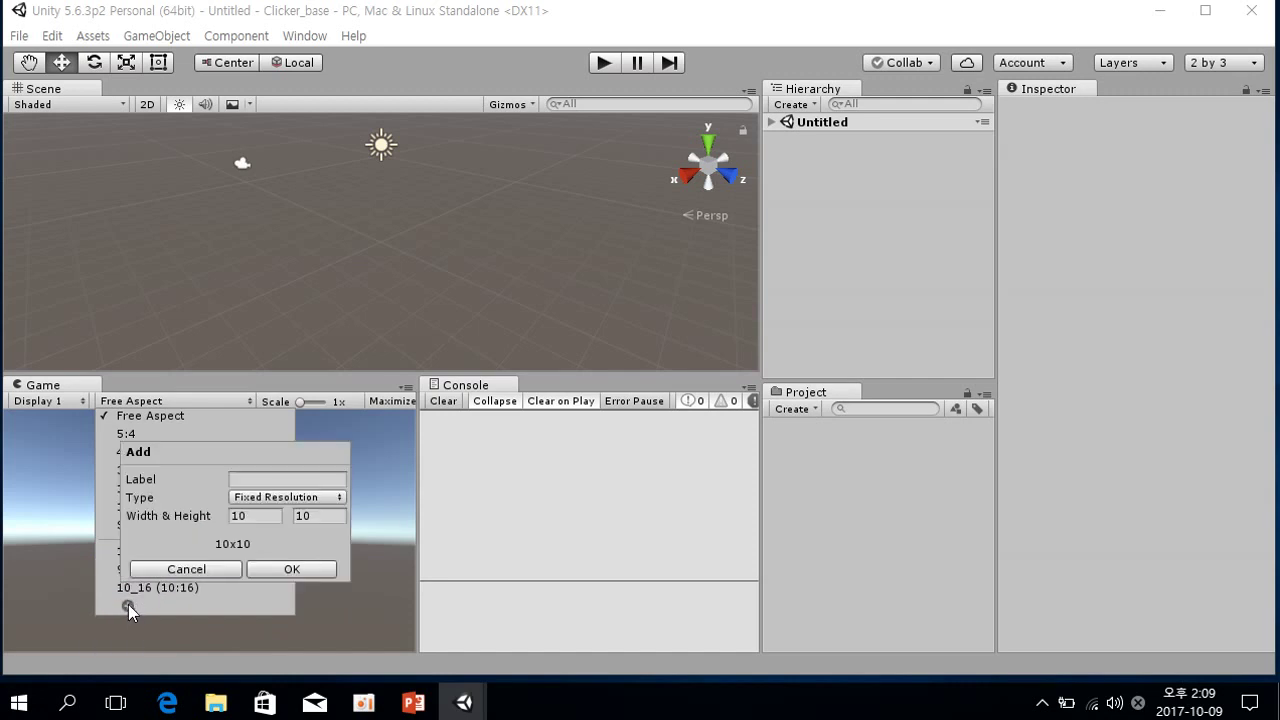
{"action": "left_click", "coordinate": [275, 481]}
{"action": "type", "text": "9"}
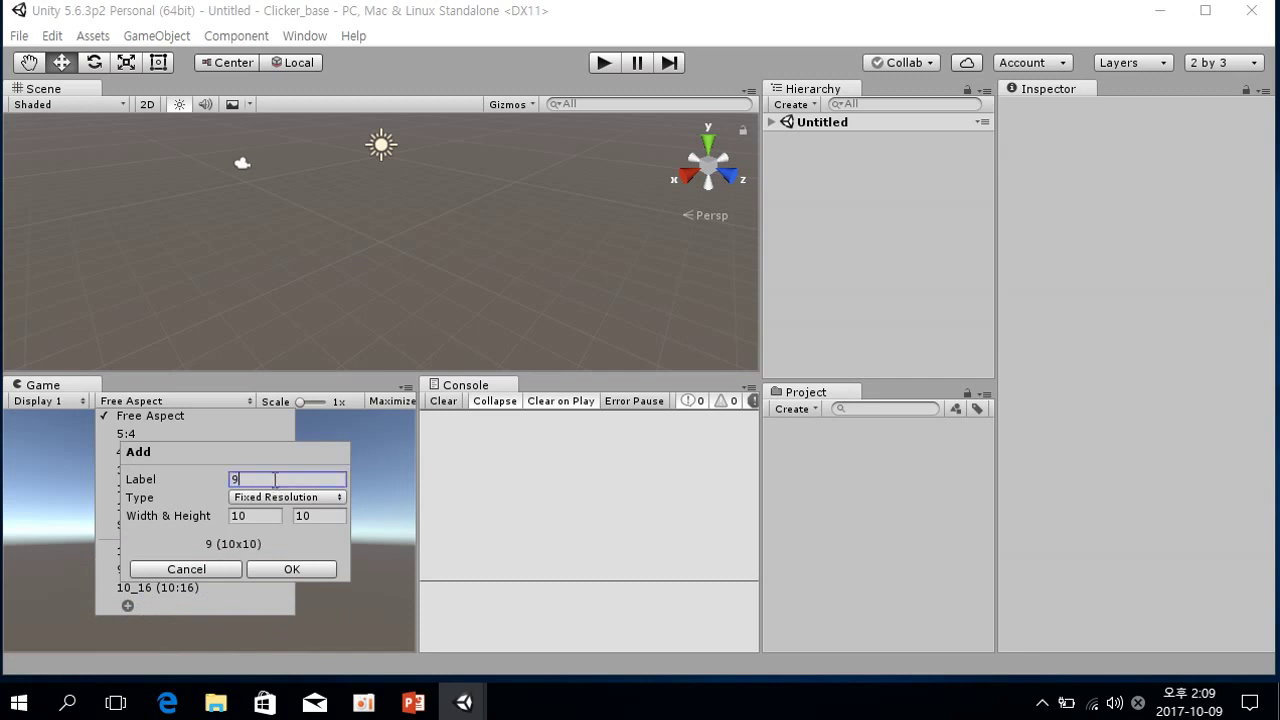
{"action": "type", "text": "_16"}
{"action": "left_click", "coordinate": [250, 515]}
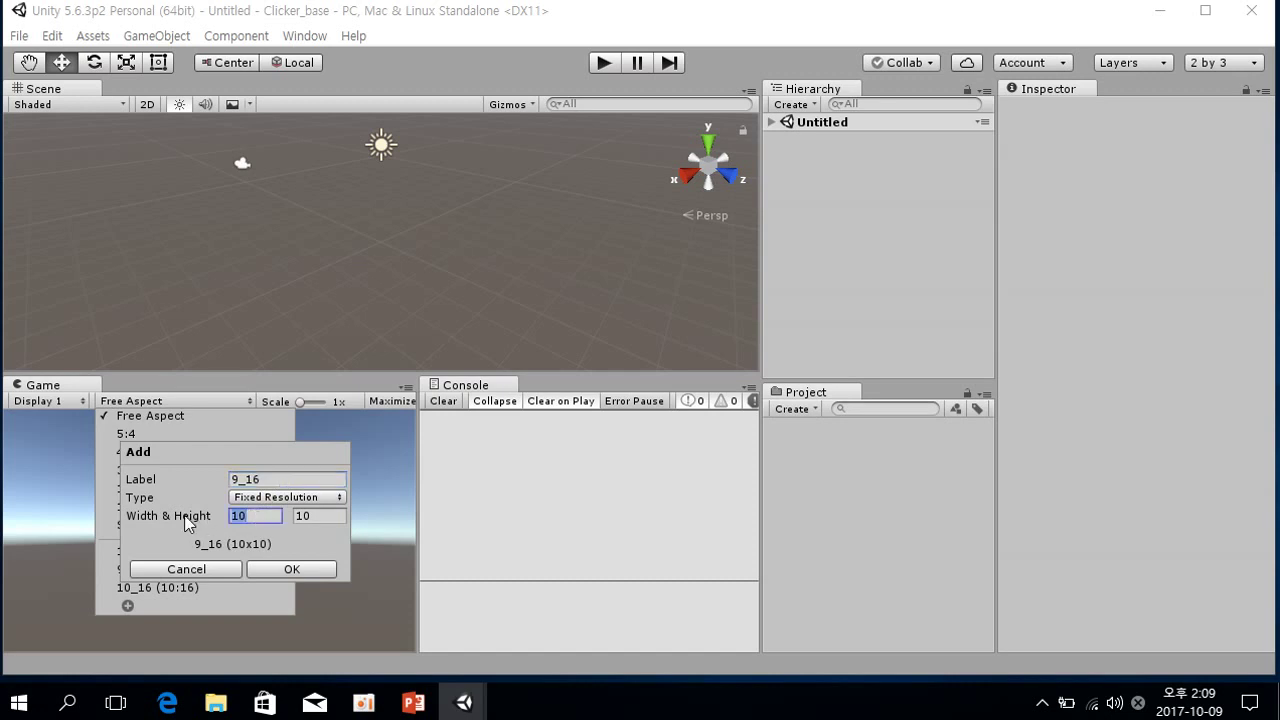
{"action": "type", "text": "9"}
{"action": "key", "text": "BackSpace"}
{"action": "type", "text": "10"}
{"action": "key", "text": "Tab"}
{"action": "type", "text": "16"}
{"action": "left_click", "coordinate": [274, 515]}
{"action": "type", "text": "9"}
Change the new size's type to Aspect Ratio and its label to 9_16_2
{"action": "left_click", "coordinate": [322, 494]}
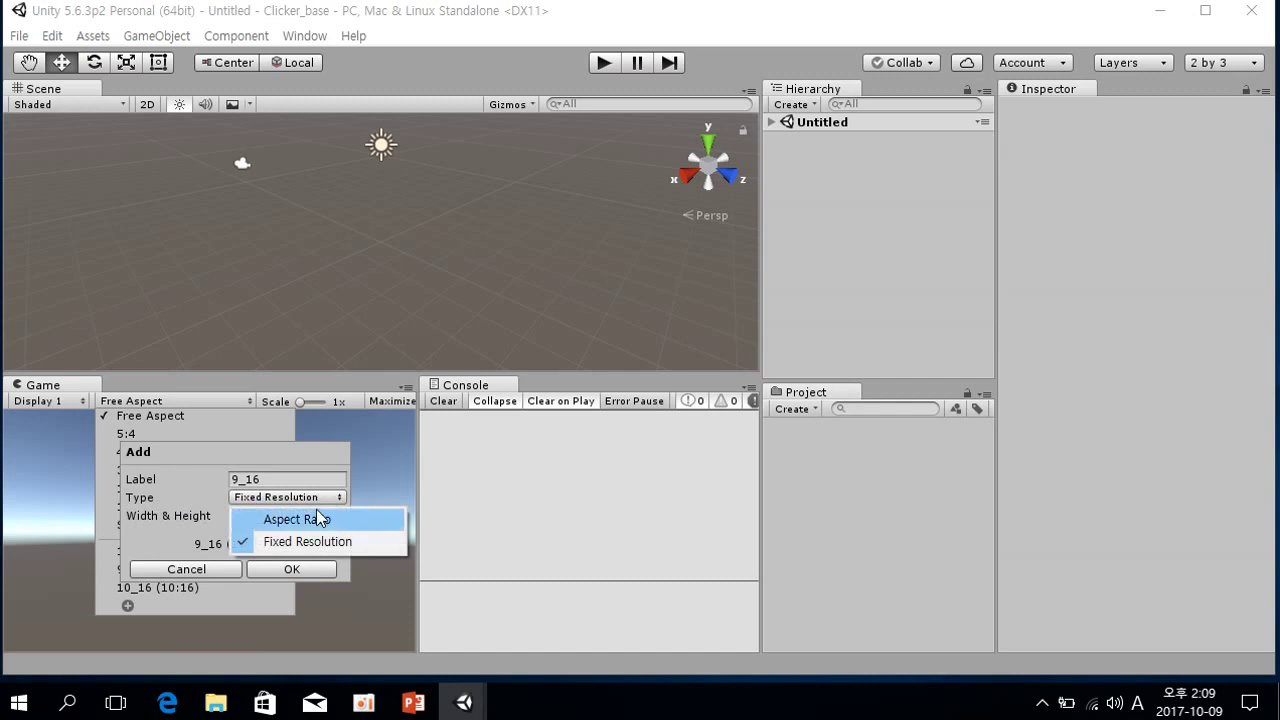
{"action": "left_click", "coordinate": [307, 520]}
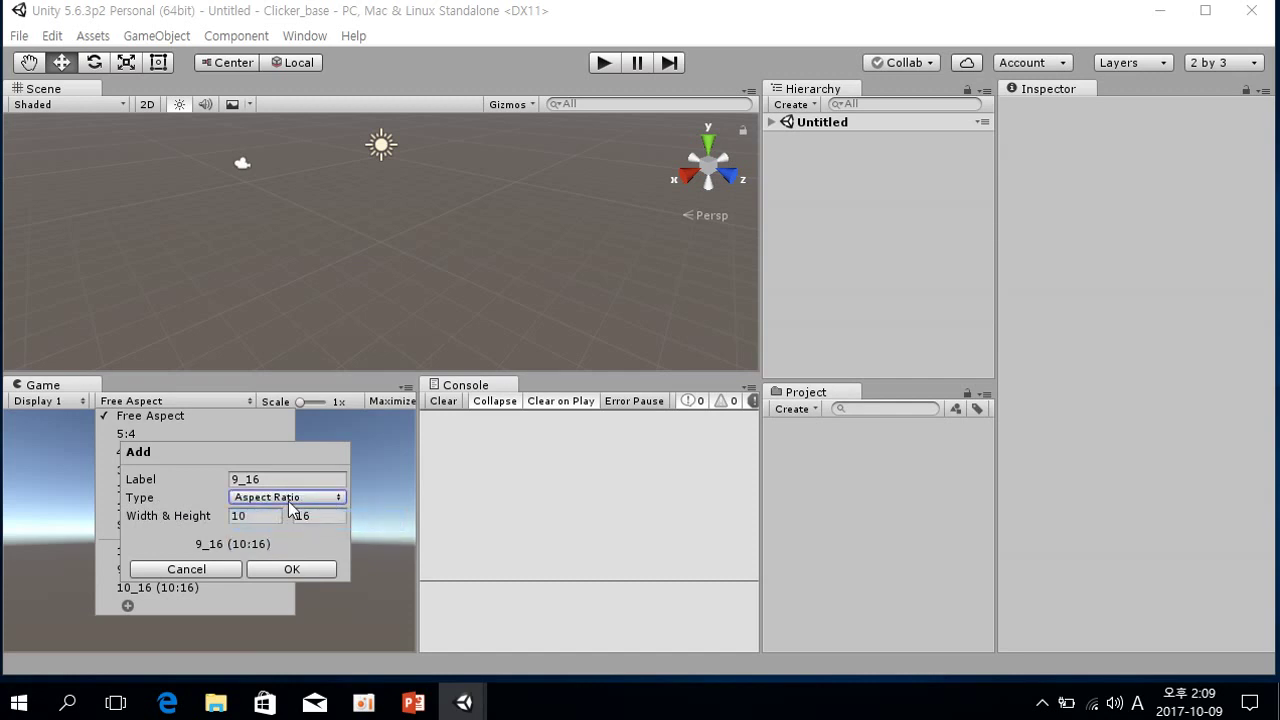
{"action": "left_click", "coordinate": [281, 479]}
{"action": "type", "text": "_1"}
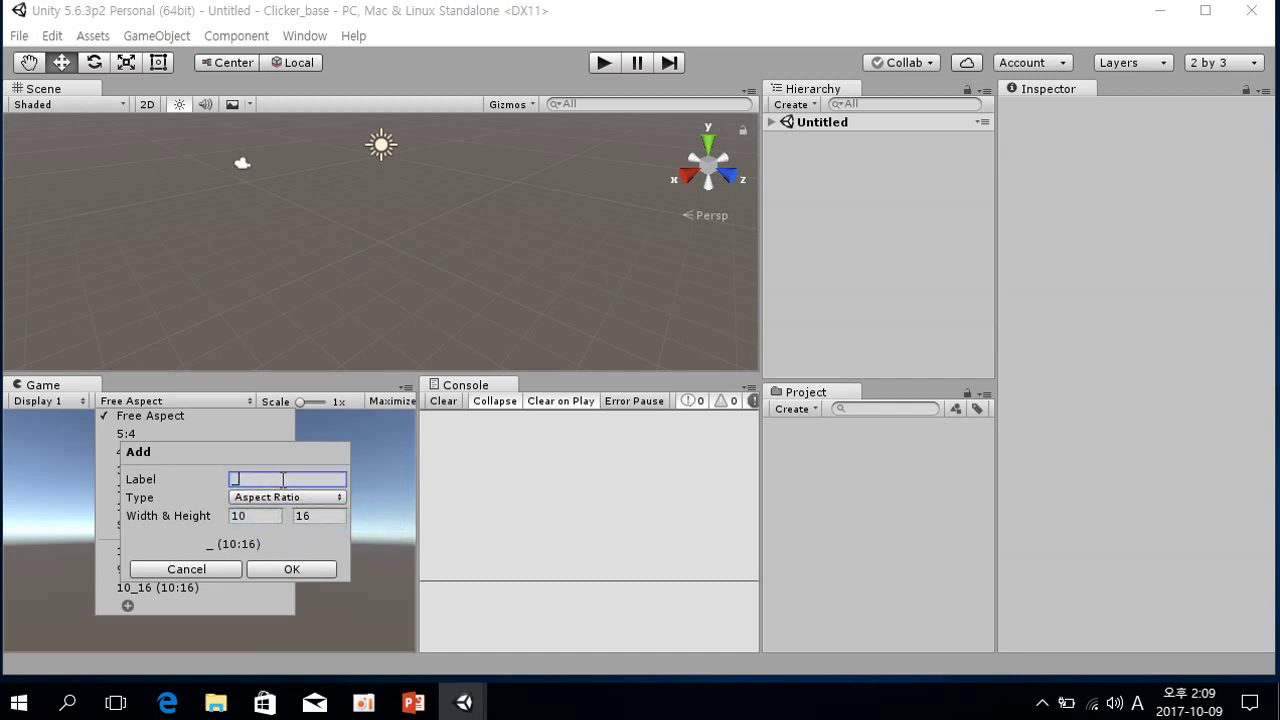
{"action": "key", "text": "BackSpace"}
{"action": "key", "text": "BackSpace"}
{"action": "type", "text": "9_16"}
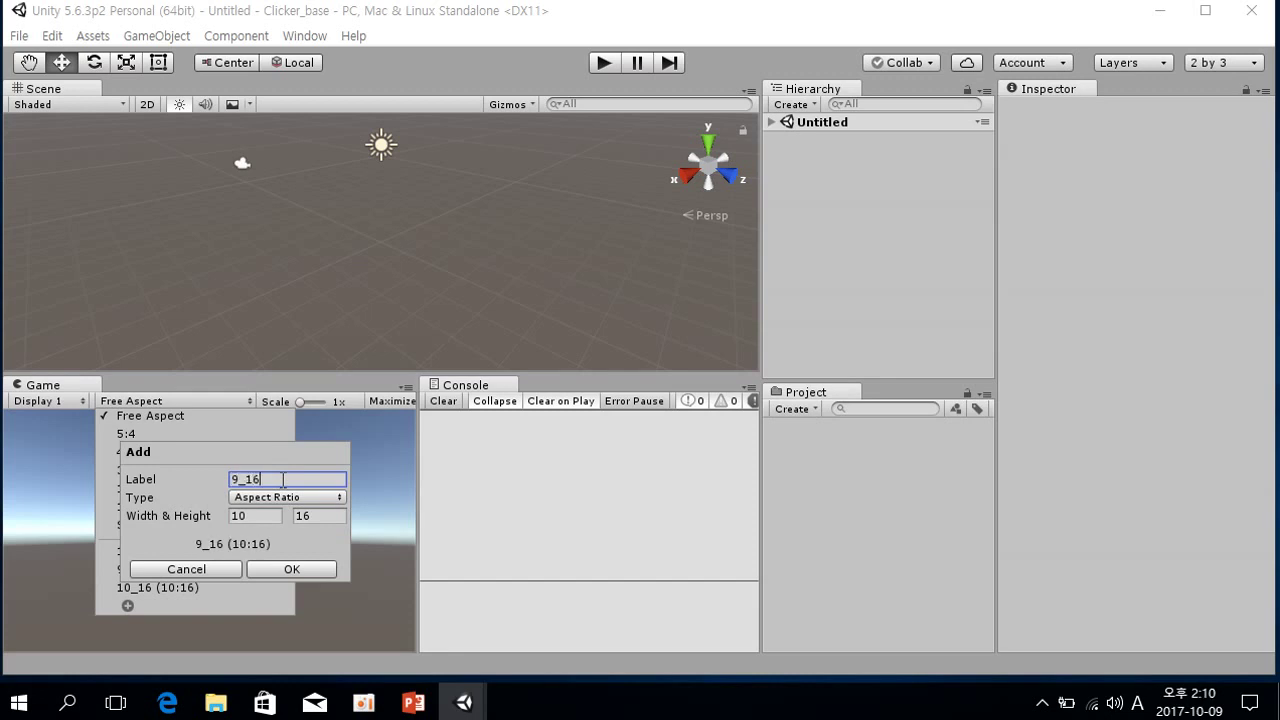
{"action": "type", "text": "_2"}
Set the new size's width to 9, add it to the list and apply it to the Game view
{"action": "left_click", "coordinate": [251, 512]}
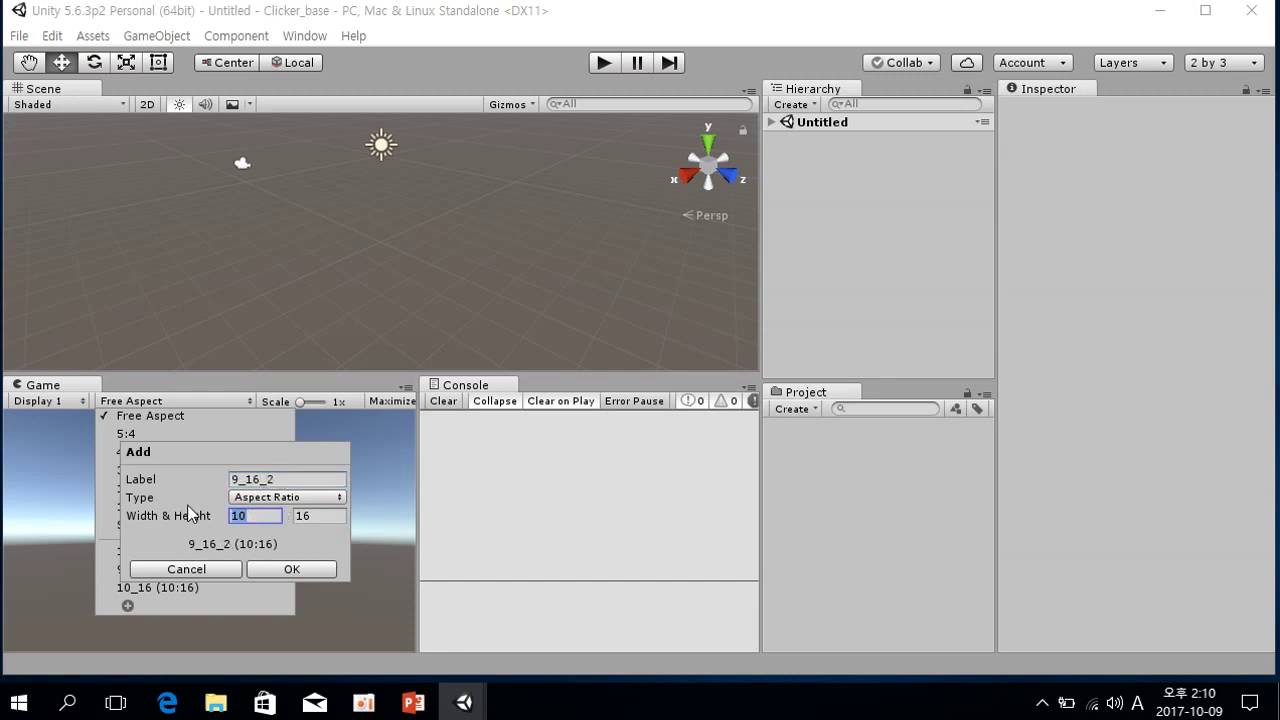
{"action": "type", "text": "9"}
{"action": "left_click", "coordinate": [287, 569]}
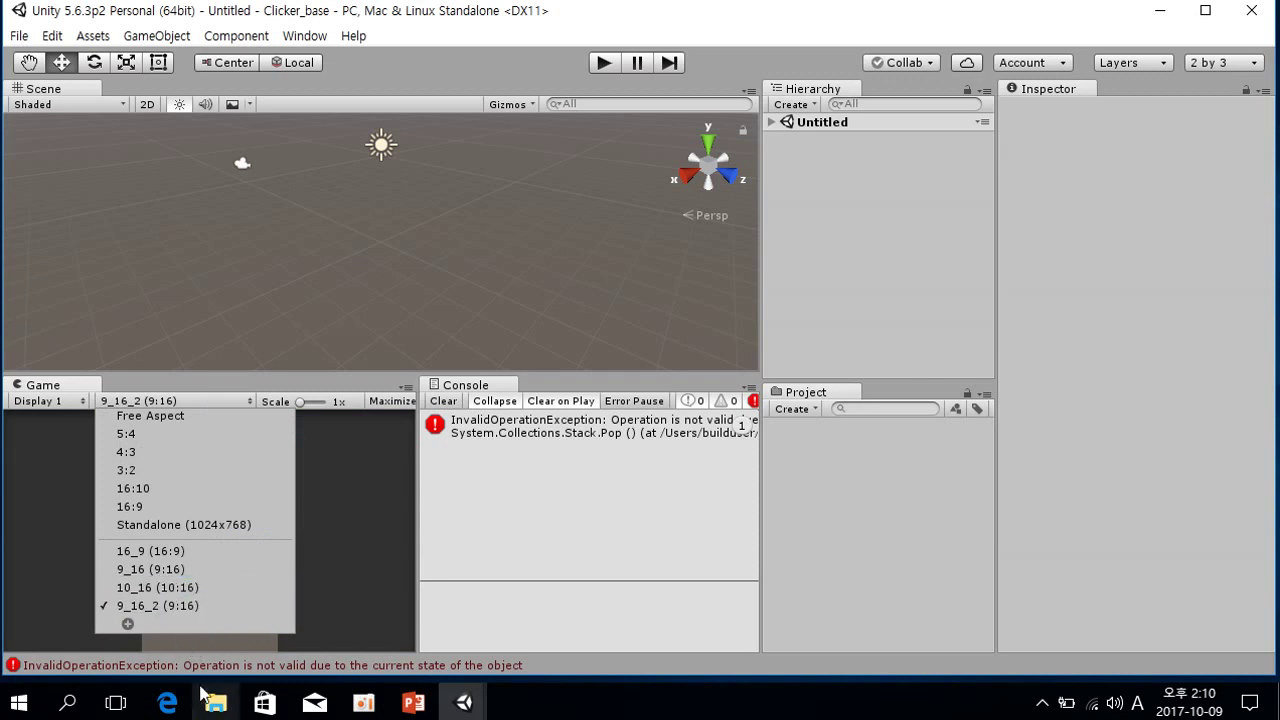
{"action": "left_click", "coordinate": [135, 603]}
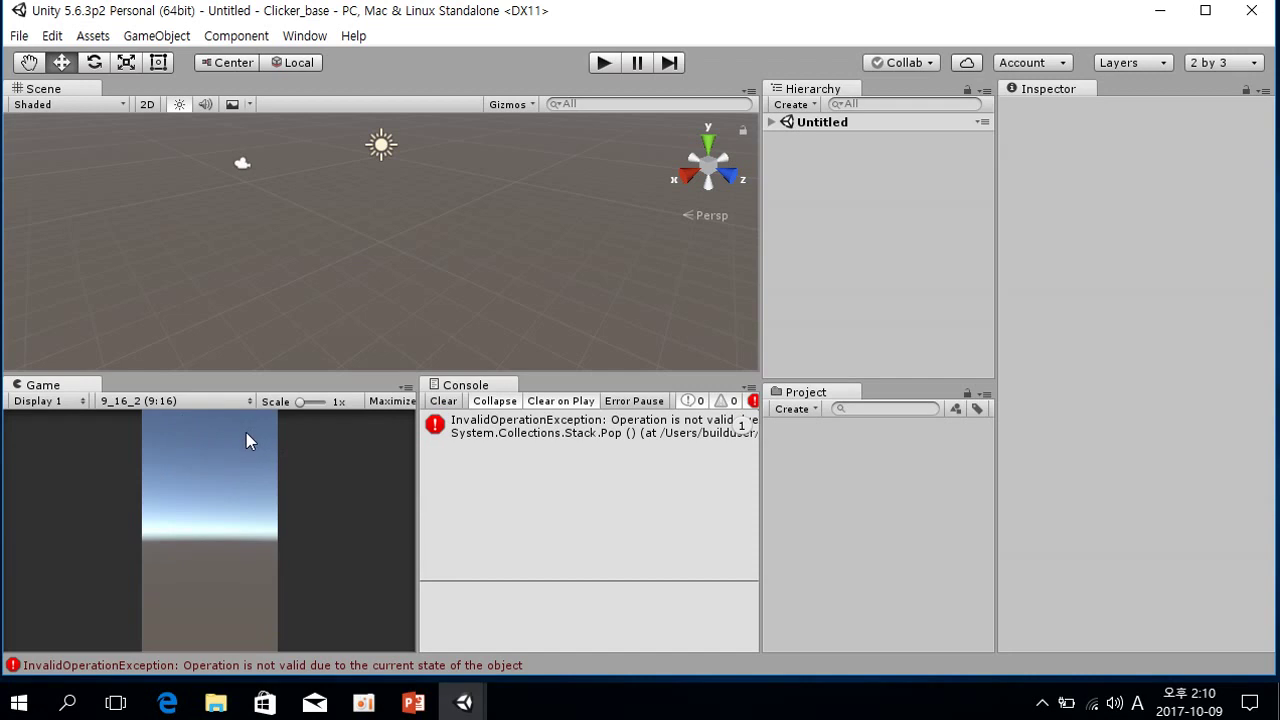
Switch the Game view to the 10_16 aspect ratio and clear the Console
{"action": "left_click", "coordinate": [136, 400]}
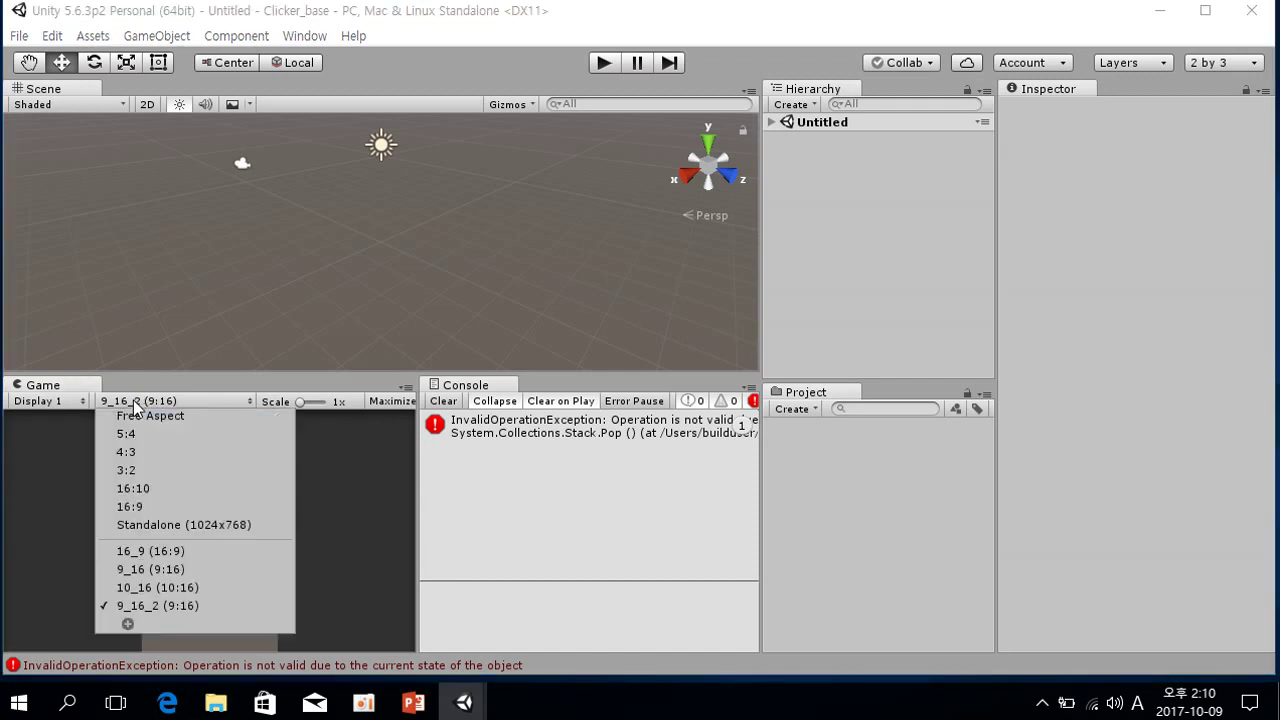
{"action": "left_click", "coordinate": [170, 588]}
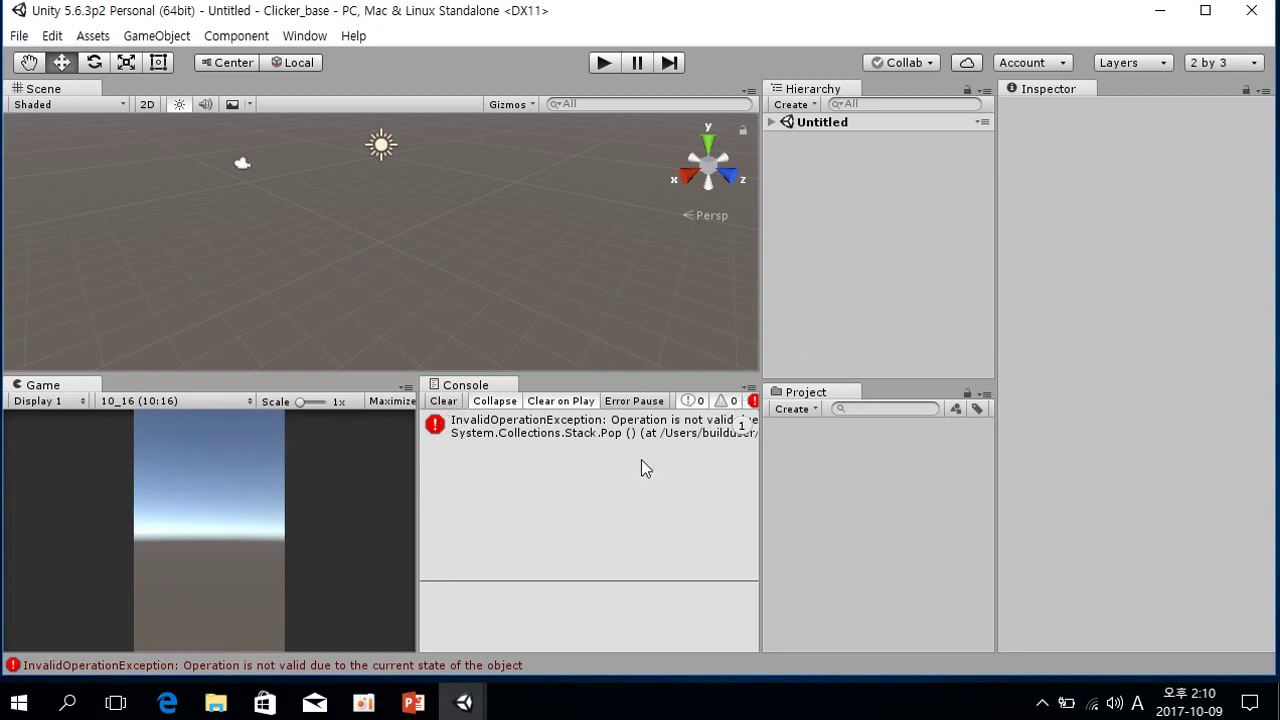
{"action": "left_click", "coordinate": [444, 401]}
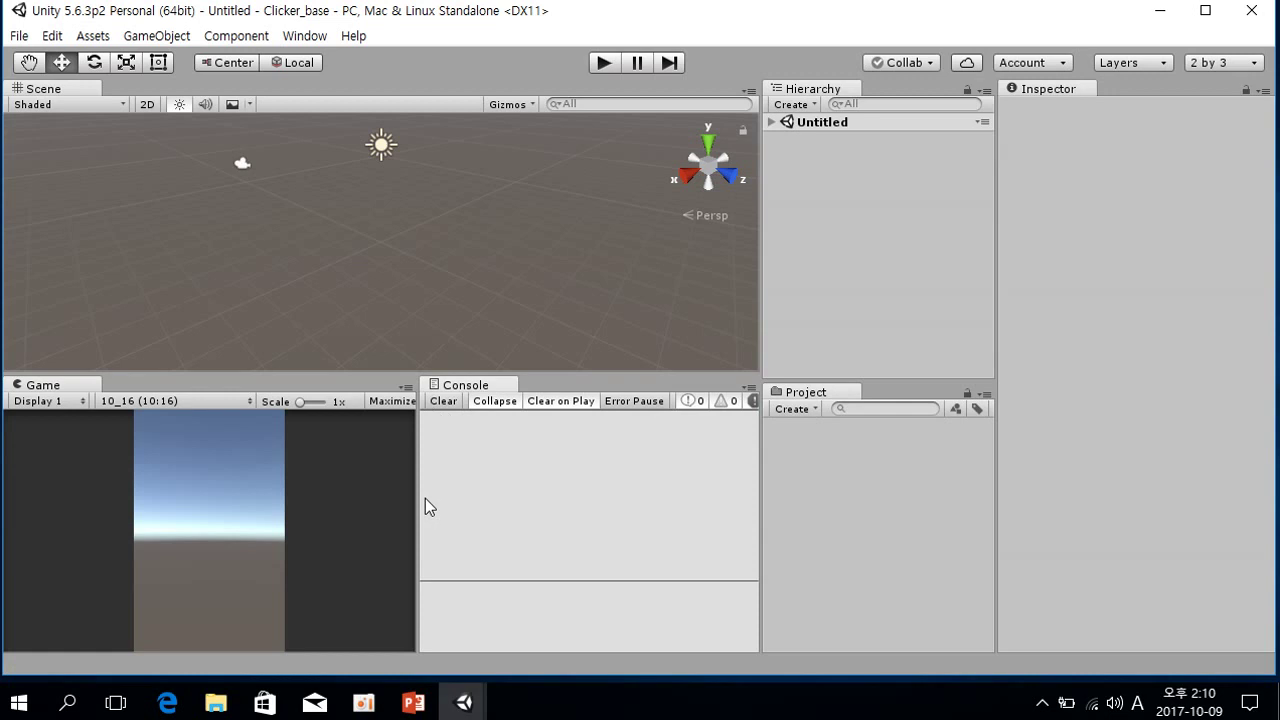
Enlarge the Game view by narrowing the Console and reducing the Scene view's height
{"action": "left_click_drag", "start_coordinate": [418, 471], "coordinate": [505, 485]}
{"action": "mouse_move", "coordinate": [377, 366]}
{"action": "left_mouse_down"}
{"action": "mouse_move", "coordinate": [395, 271]}
{"action": "mouse_move", "coordinate": [388, 352]}
{"action": "left_mouse_up"}
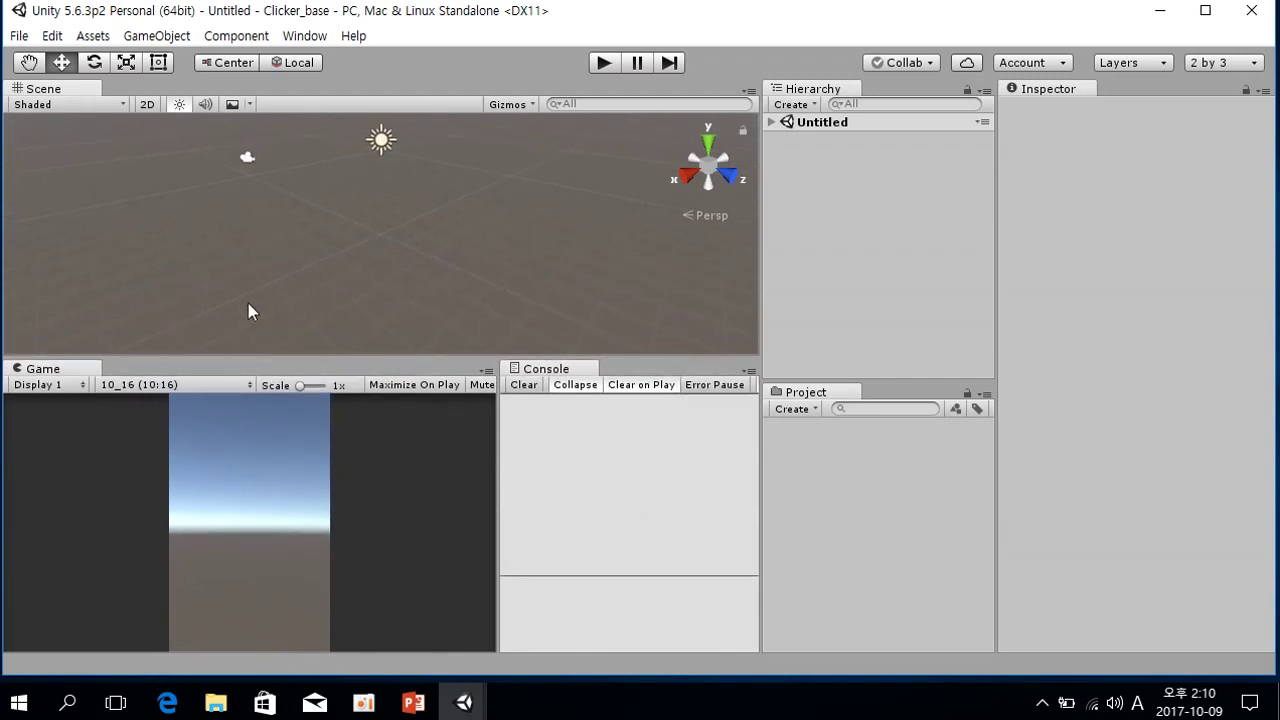
Create a new scene and save it in the project's Assets folder as Scnen_Title
{"action": "left_click", "coordinate": [22, 36]}
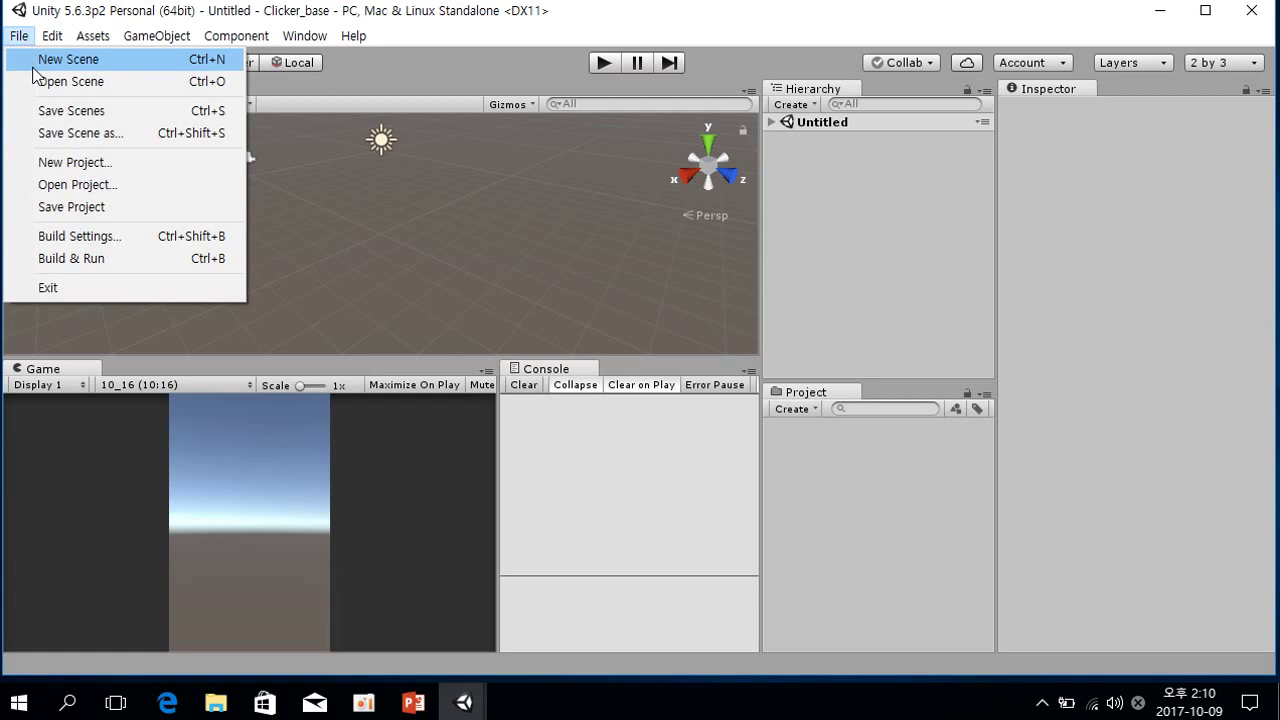
{"action": "left_click", "coordinate": [34, 66]}
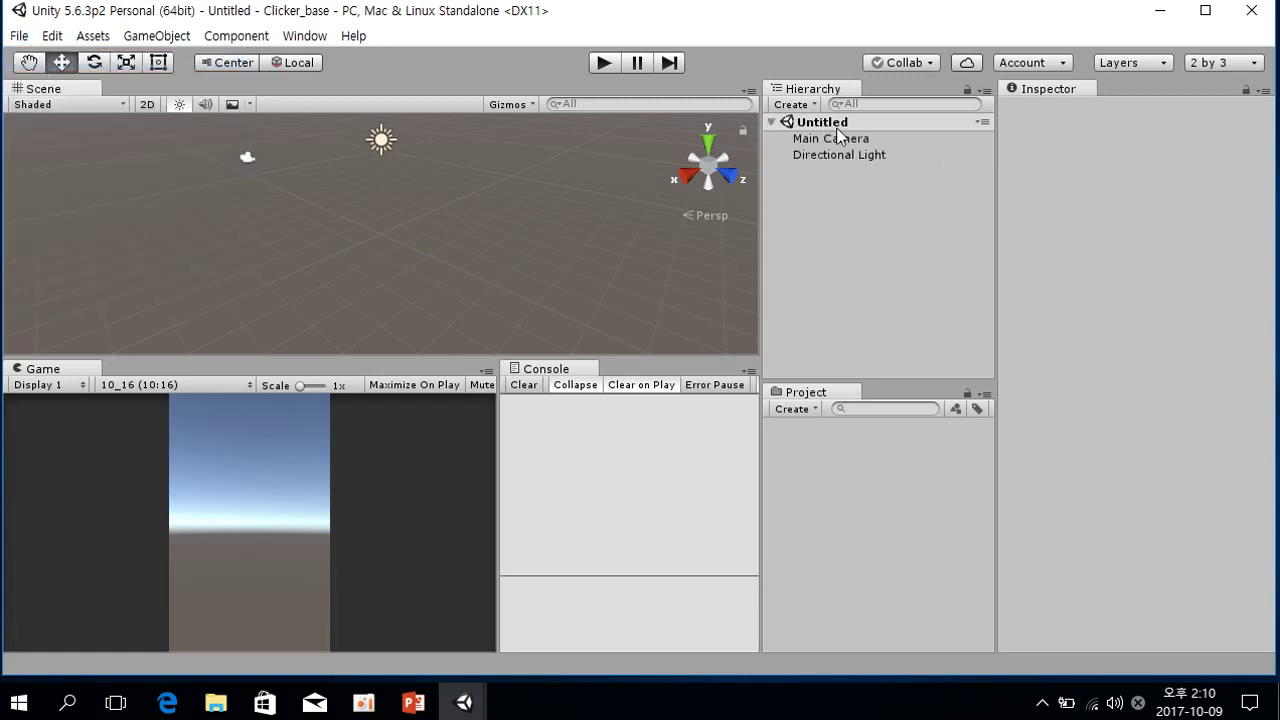
{"action": "left_click", "coordinate": [18, 35]}
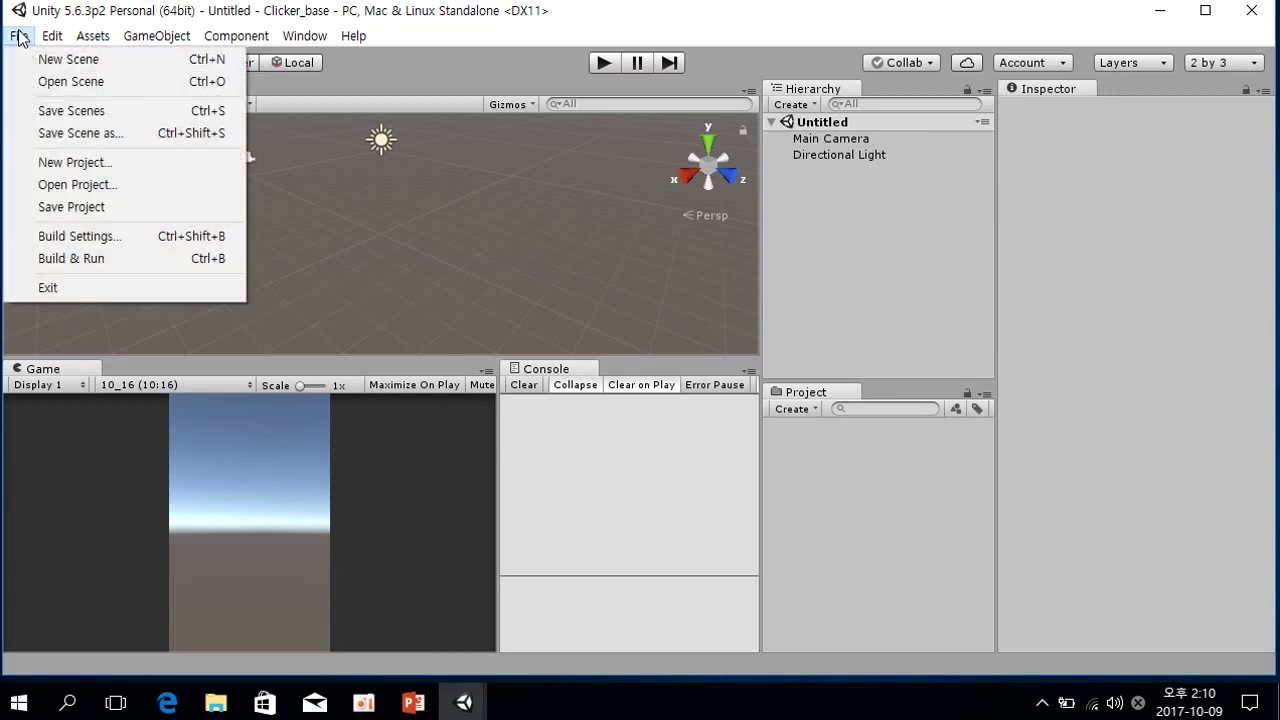
{"action": "left_click", "coordinate": [74, 137]}
{"action": "type", "text": "Title"}
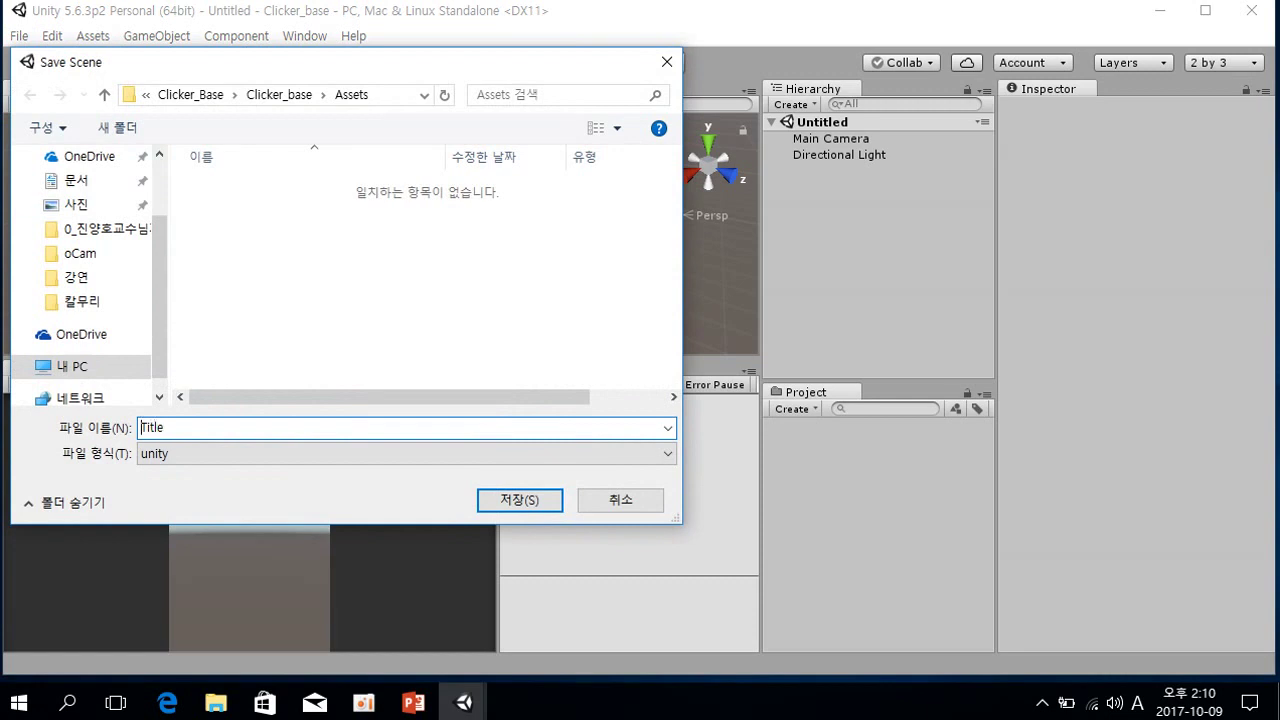
{"action": "key", "text": "Home"}
{"action": "type", "text": "Scnen_"}
{"action": "key", "text": "Return"}
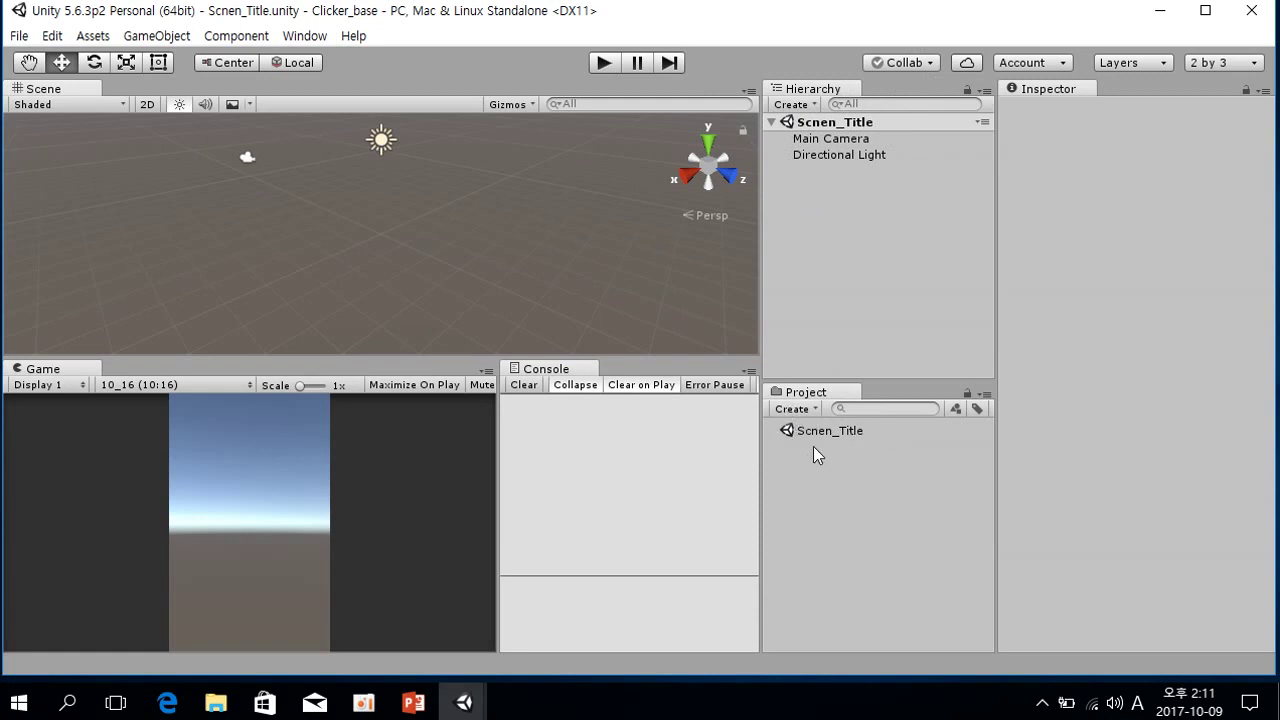
Create a second new scene and save it in the project's Assets folder as Scene_Game
{"action": "left_click", "coordinate": [19, 36]}
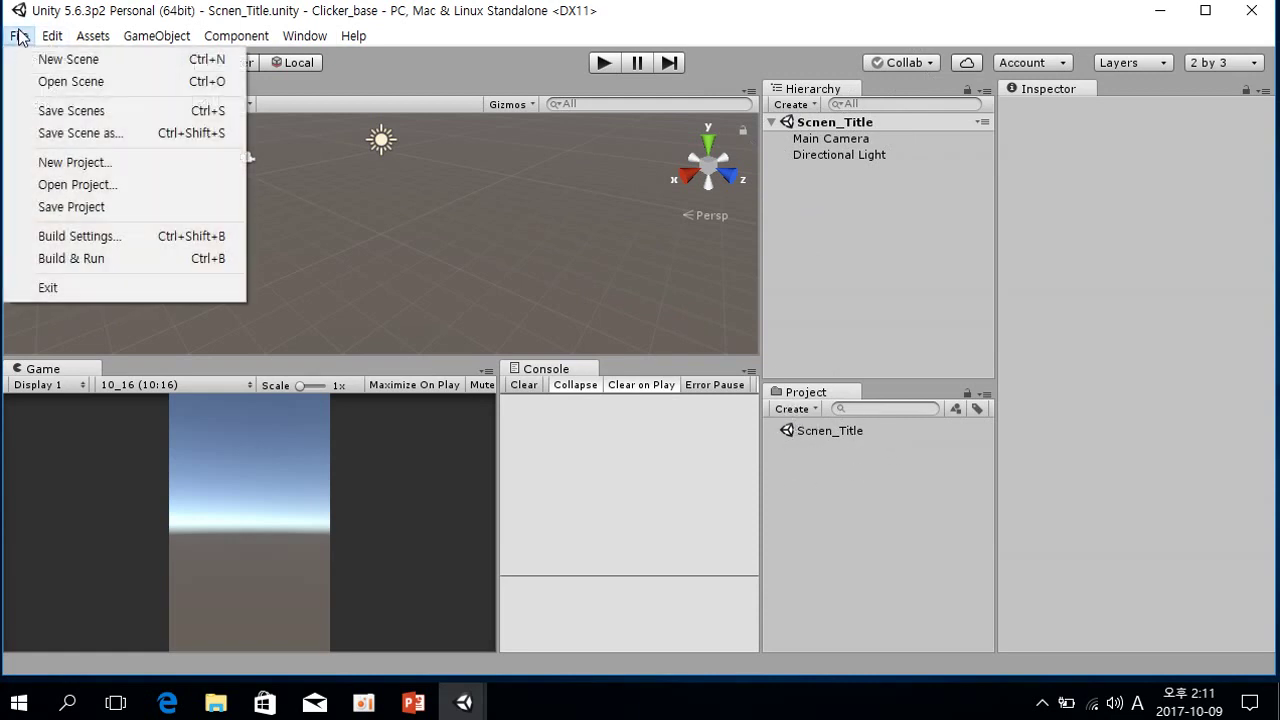
{"action": "left_click", "coordinate": [42, 62]}
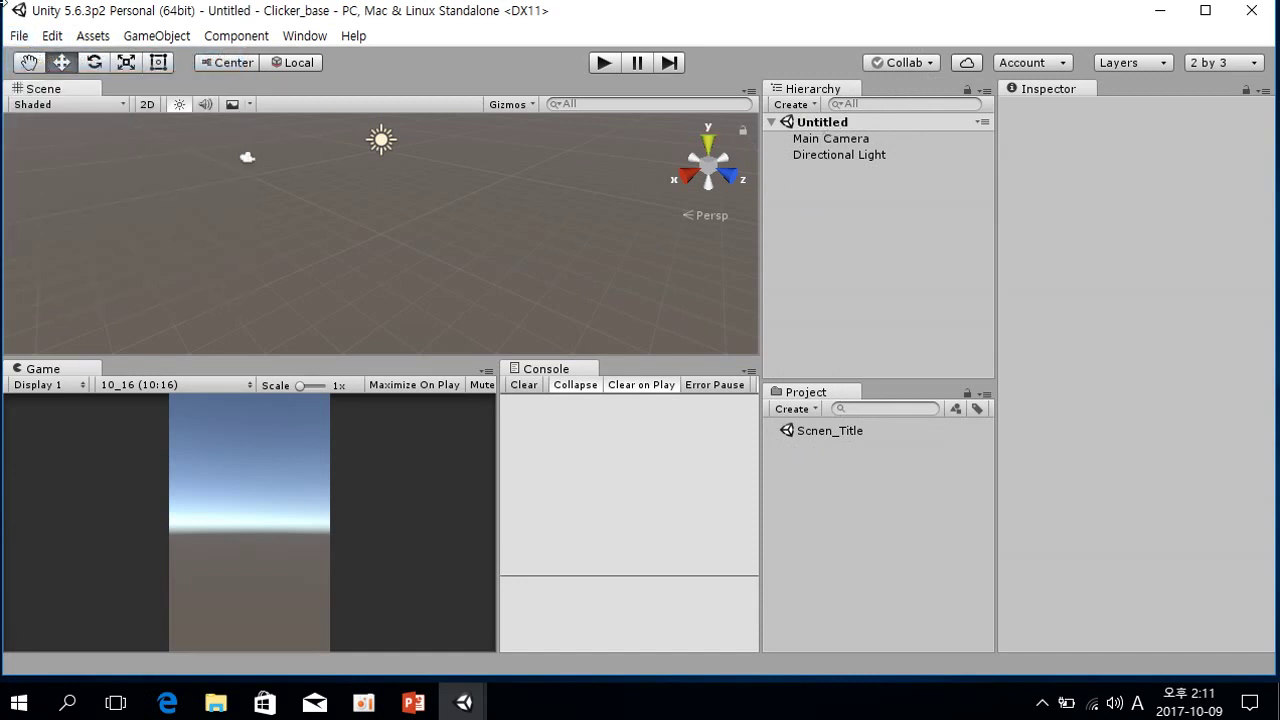
{"action": "left_click", "coordinate": [24, 38]}
{"action": "mouse_move", "coordinate": [19, 36]}
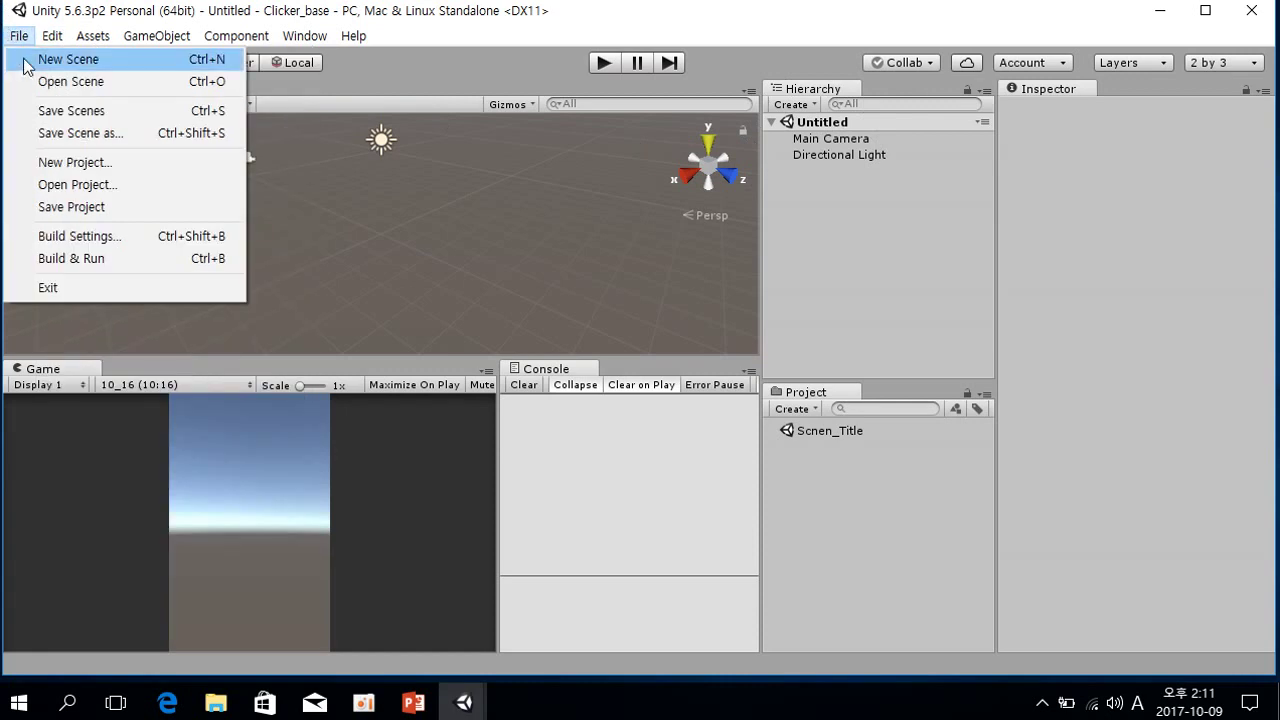
{"action": "left_click", "coordinate": [70, 132]}
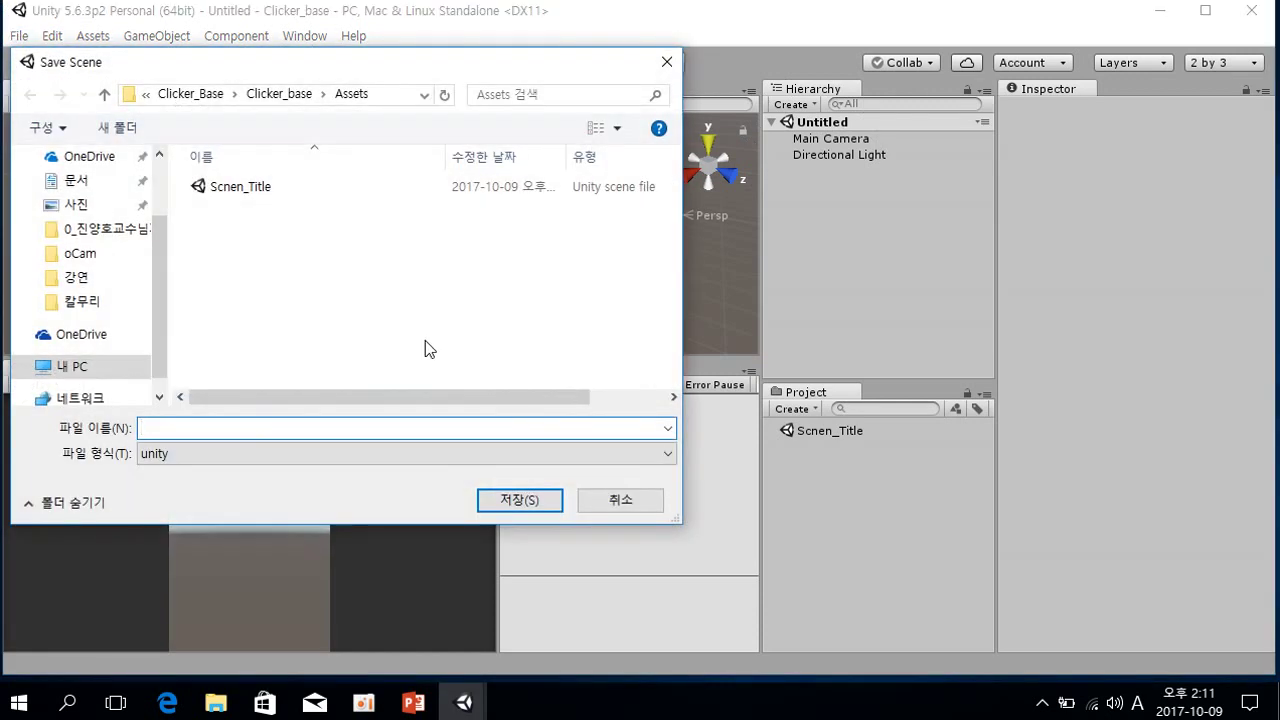
{"action": "type", "text": "Scn"}
{"action": "key", "text": "BackSpace"}
{"action": "type", "text": "ene_Game"}
{"action": "key", "text": "Return"}
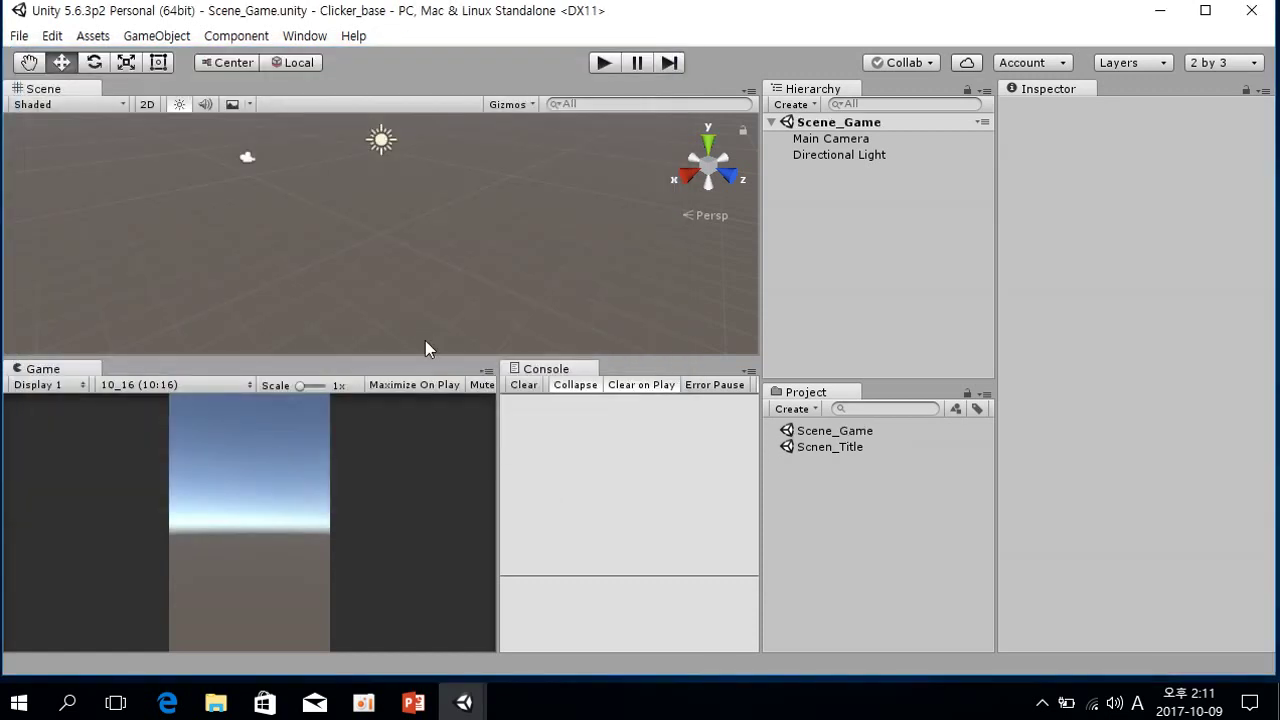
Add a 3D cube to Scene_Game and save the scene
{"action": "double_click", "coordinate": [808, 444]}
{"action": "left_click", "coordinate": [828, 436]}
{"action": "double_click", "coordinate": [828, 436]}
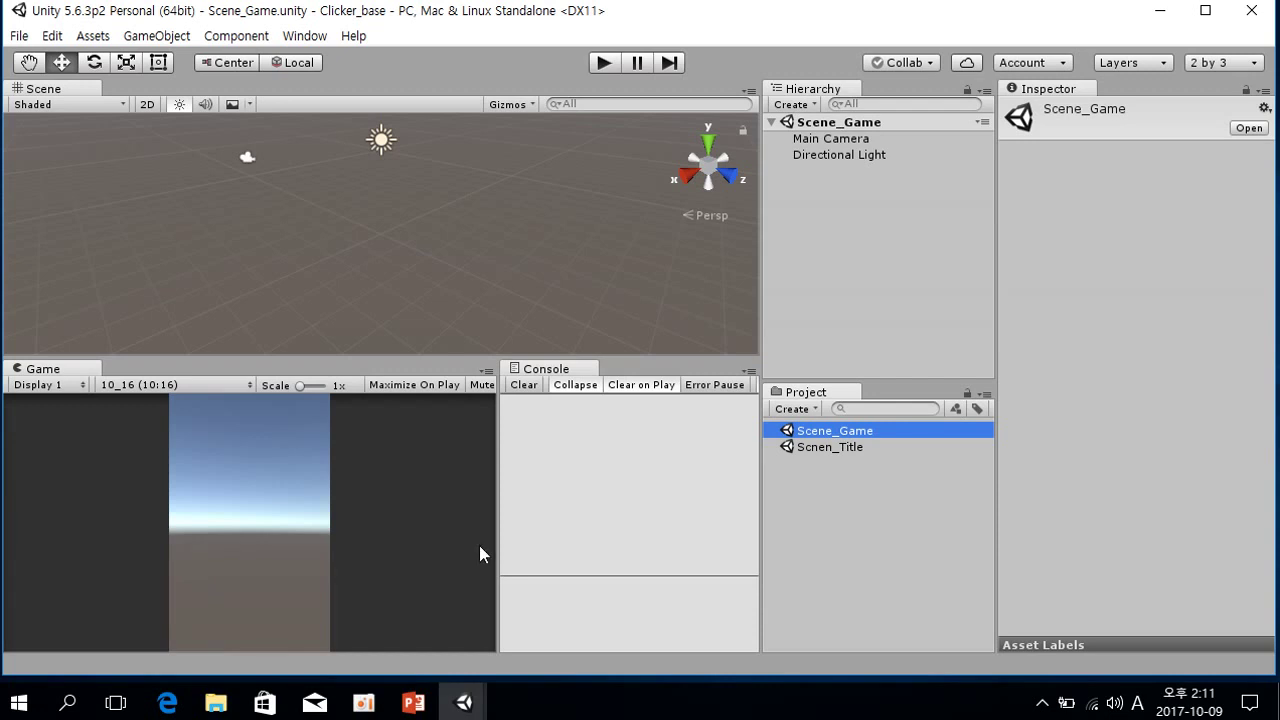
{"action": "left_click", "coordinate": [789, 104]}
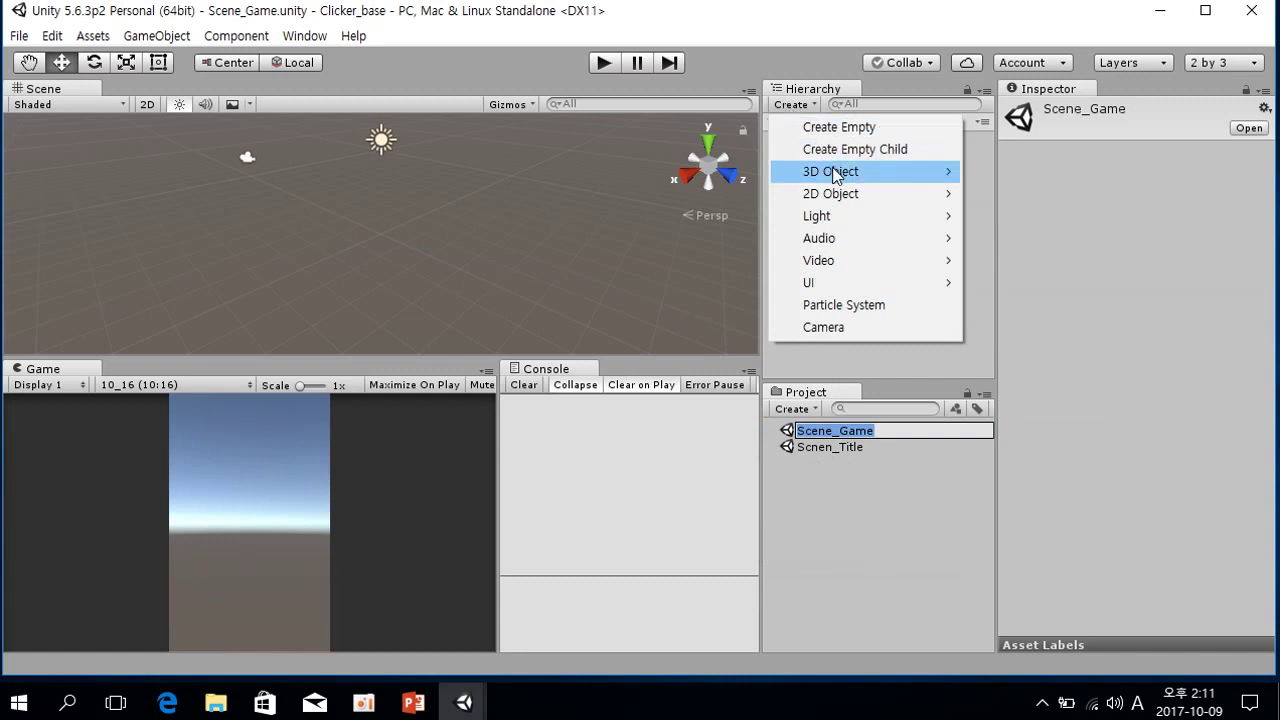
{"action": "mouse_move", "coordinate": [849, 171]}
{"action": "left_click", "coordinate": [1005, 171]}
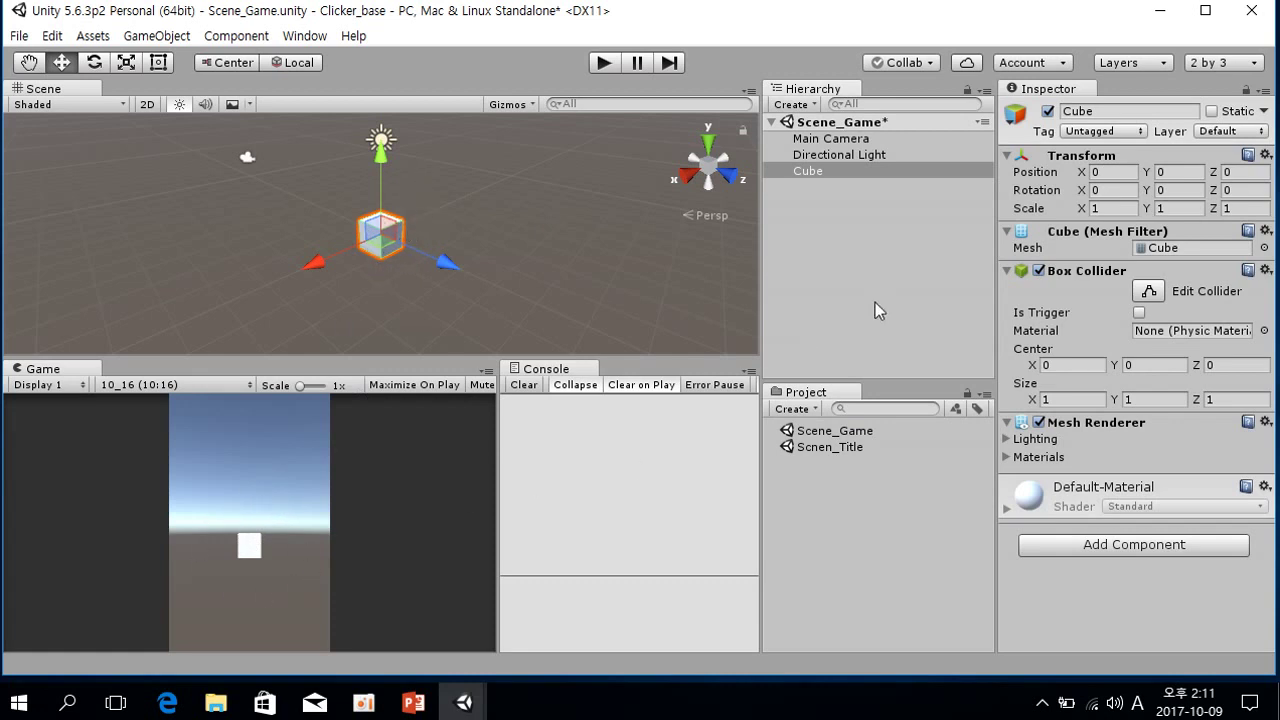
{"action": "key", "text": "ctrl+s"}
Compare the two scenes by switching between Scnen_Title and Scene_Game, ending with Scnen_Title open
{"action": "double_click", "coordinate": [826, 447]}
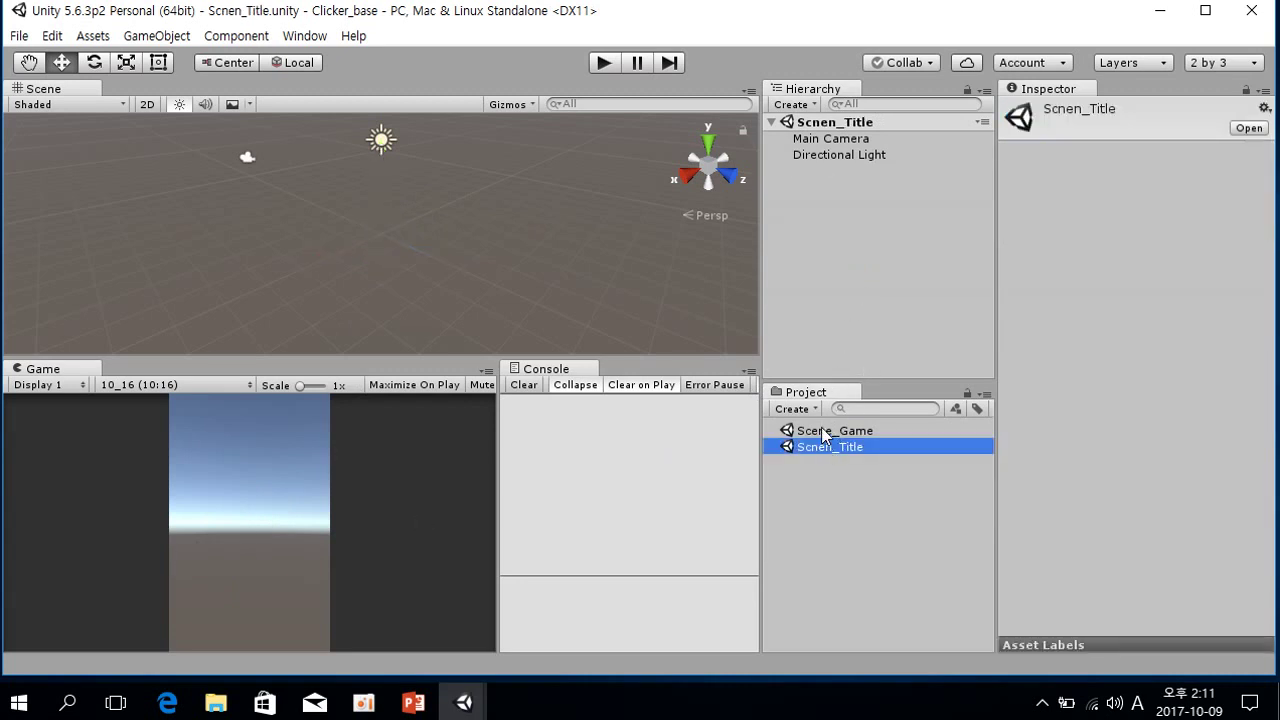
{"action": "double_click", "coordinate": [820, 431]}
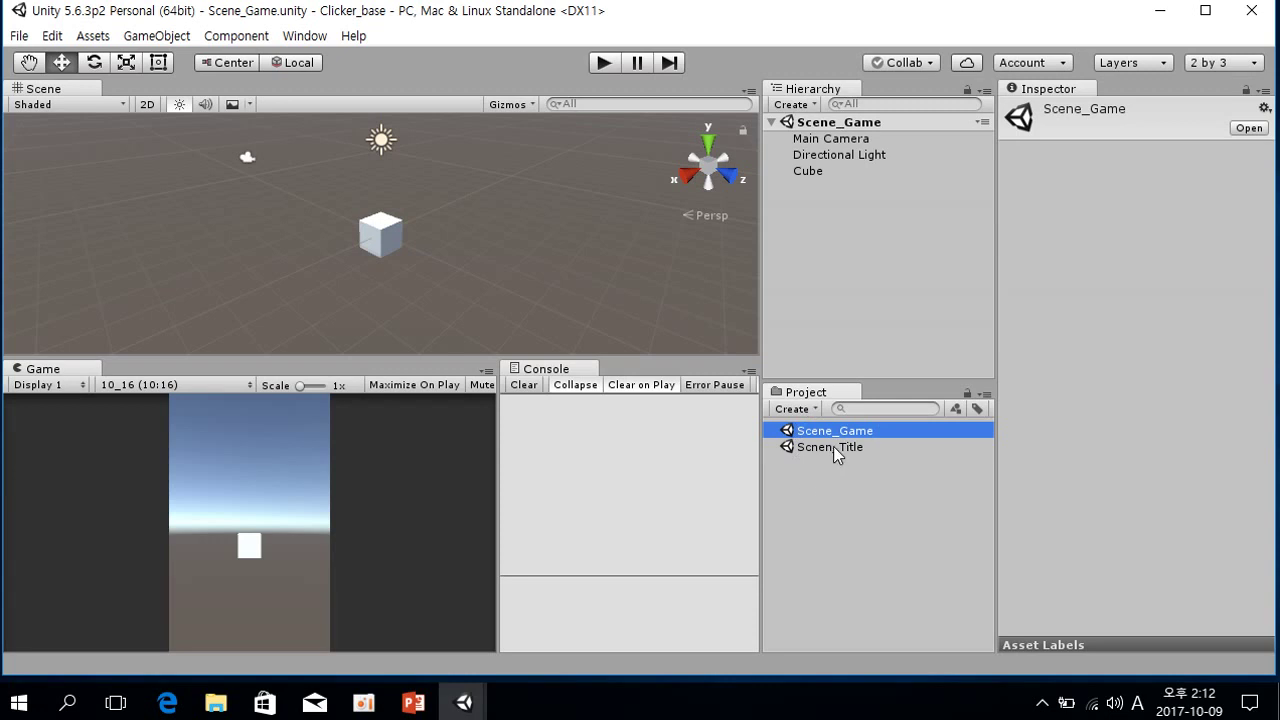
{"action": "left_click", "coordinate": [836, 450]}
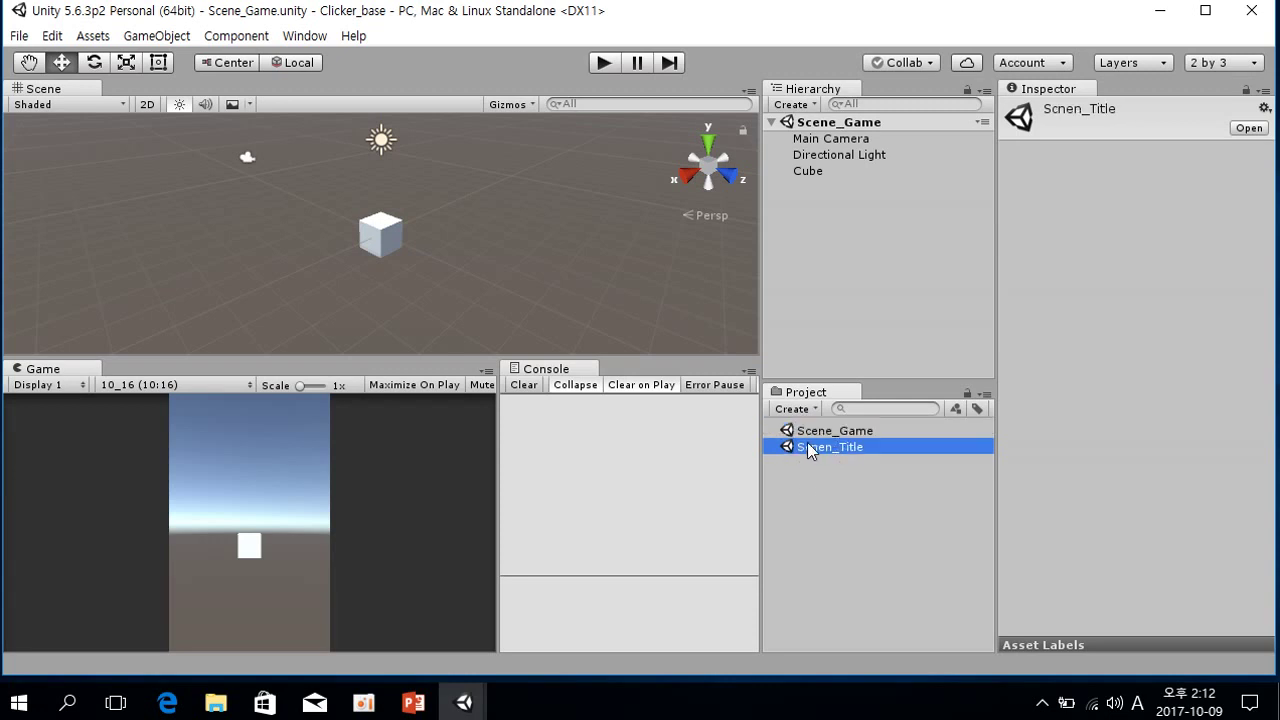
{"action": "double_click", "coordinate": [804, 449]}
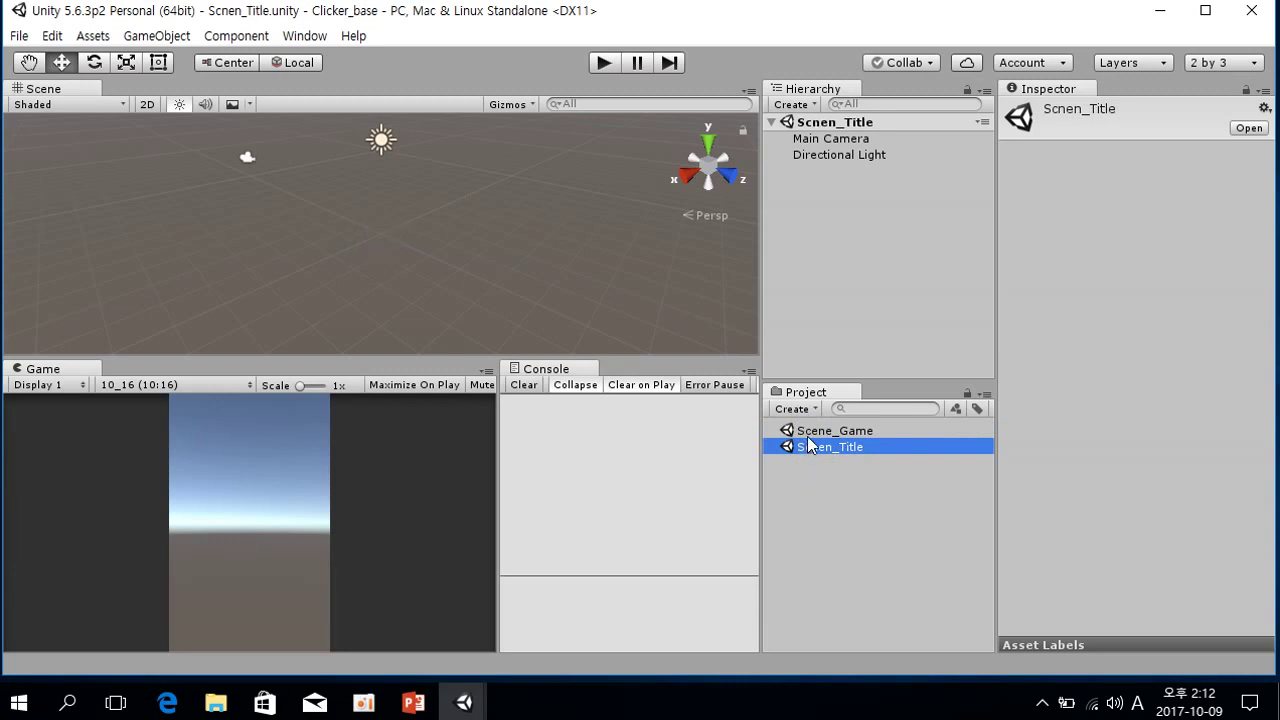
Add a UI button to the Scnen_Title scene
{"action": "left_click", "coordinate": [792, 105]}
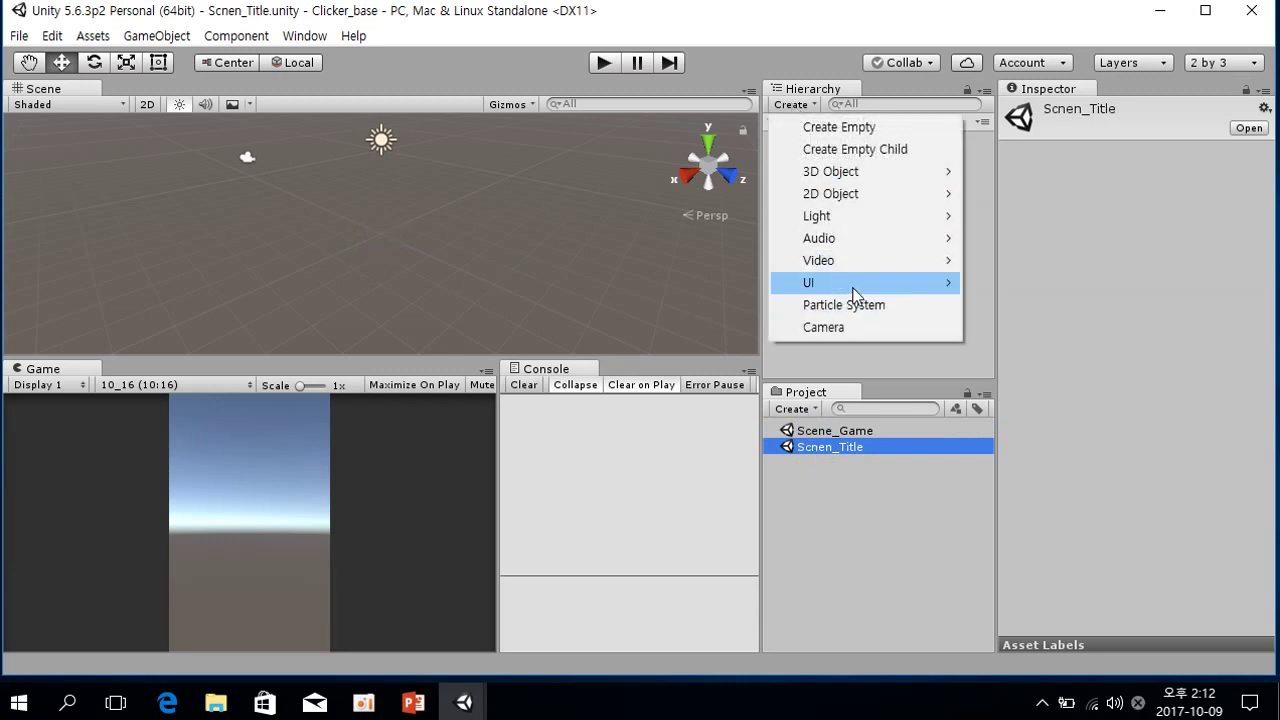
{"action": "mouse_move", "coordinate": [857, 291]}
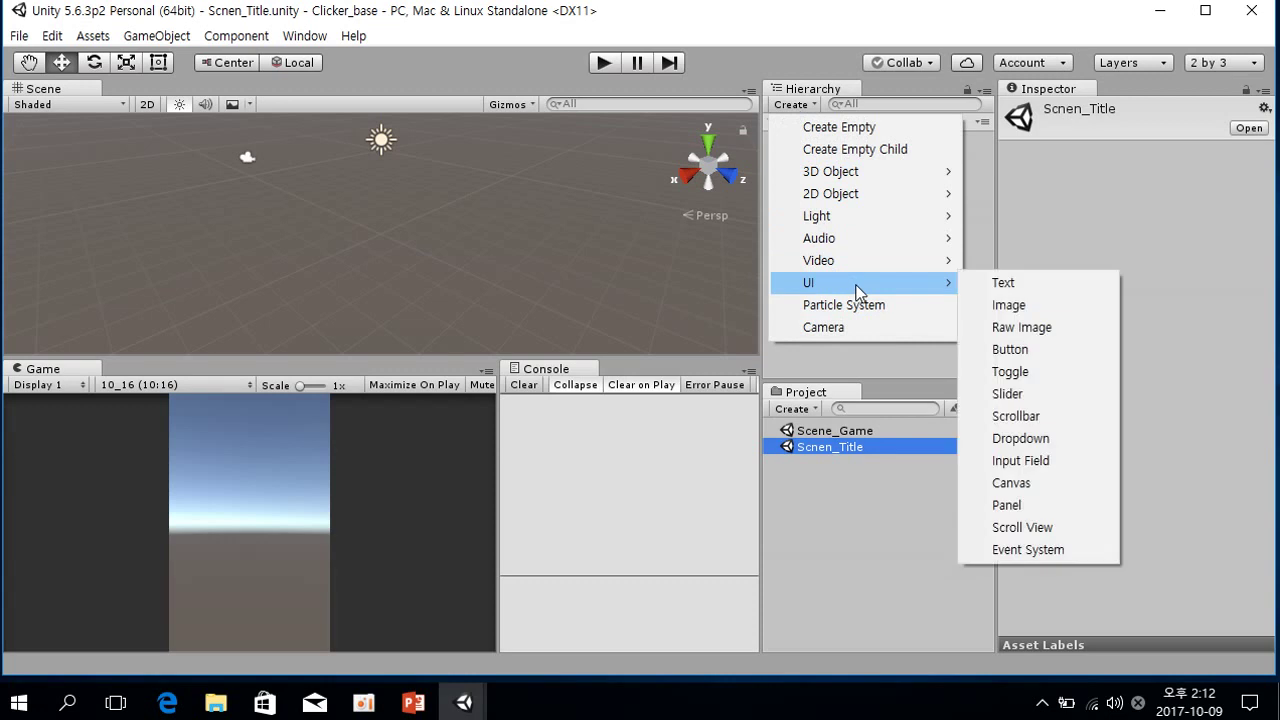
{"action": "left_click", "coordinate": [1013, 350]}
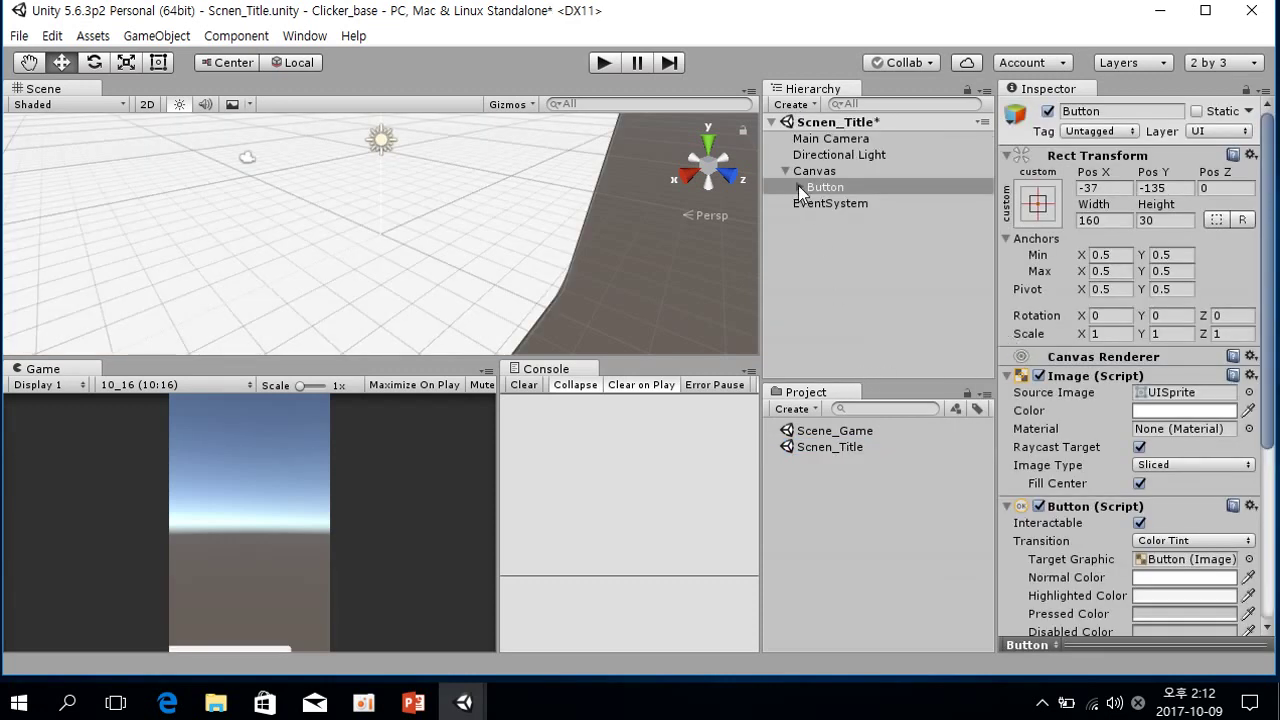
{"action": "left_click", "coordinate": [829, 449]}
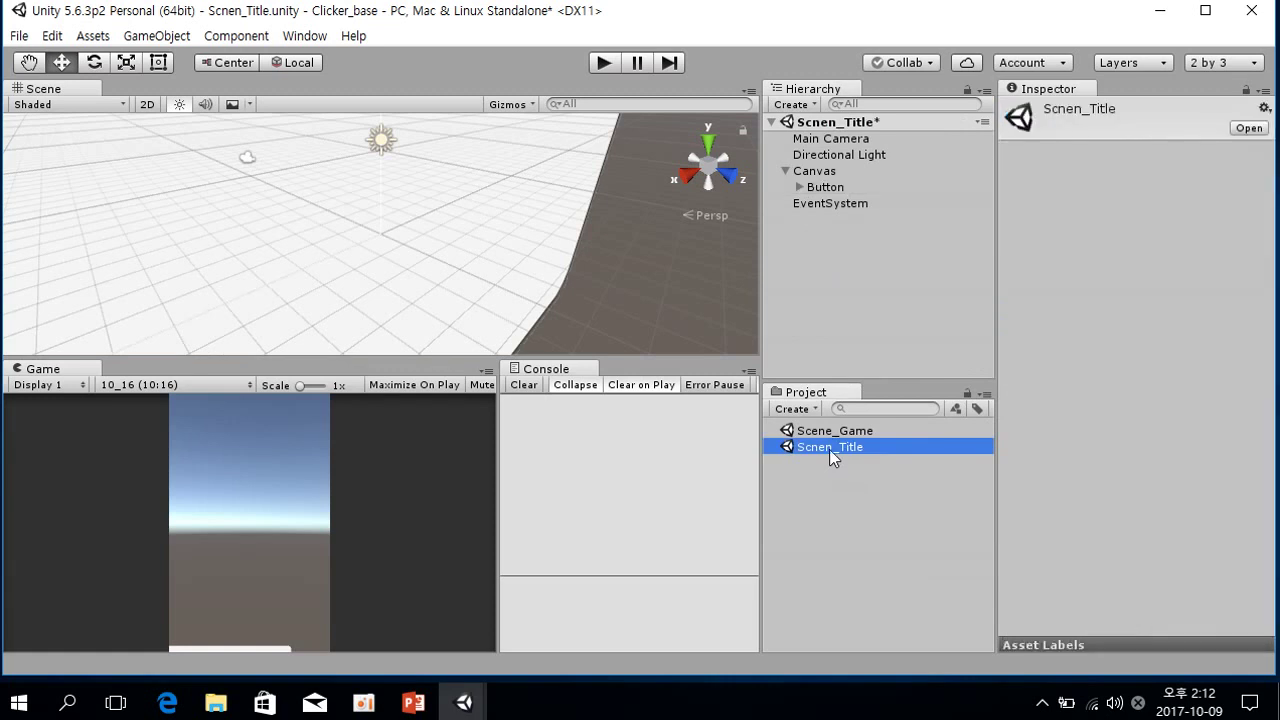
{"action": "left_click", "coordinate": [206, 522]}
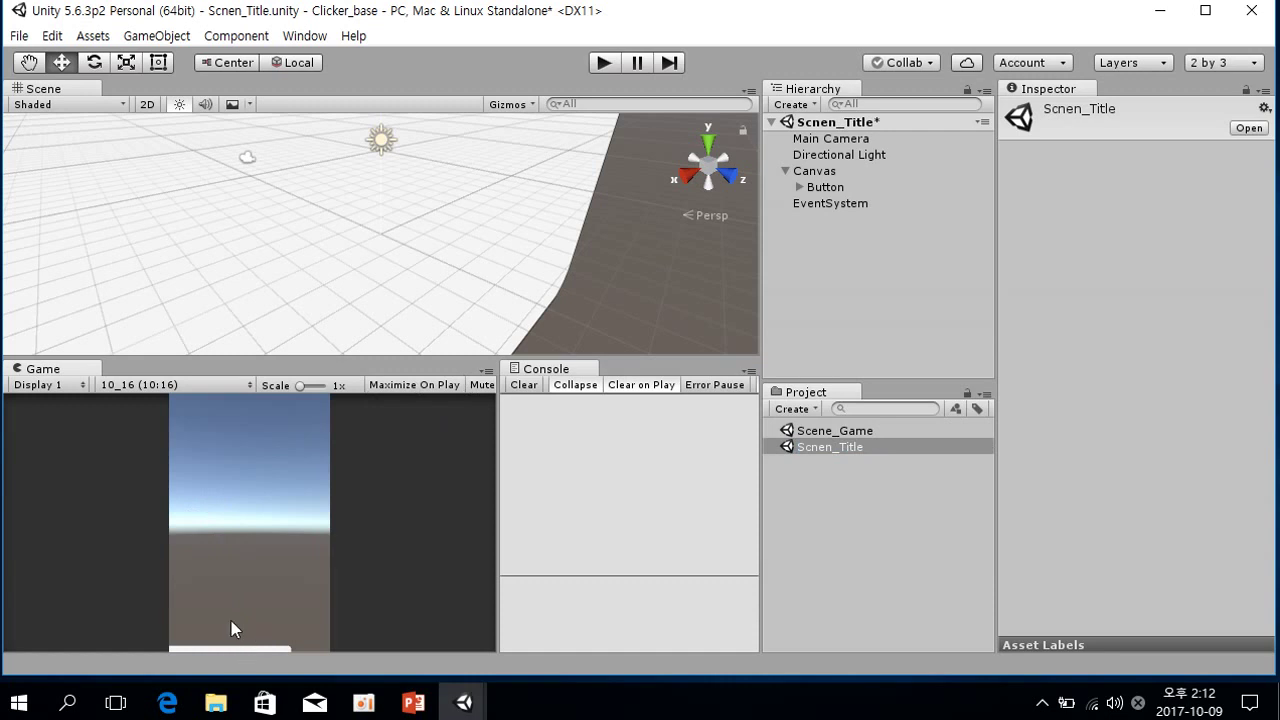
Frame the Canvas from the front and move the button up near its centre, to about X -1, Y 14
{"action": "double_click", "coordinate": [816, 173]}
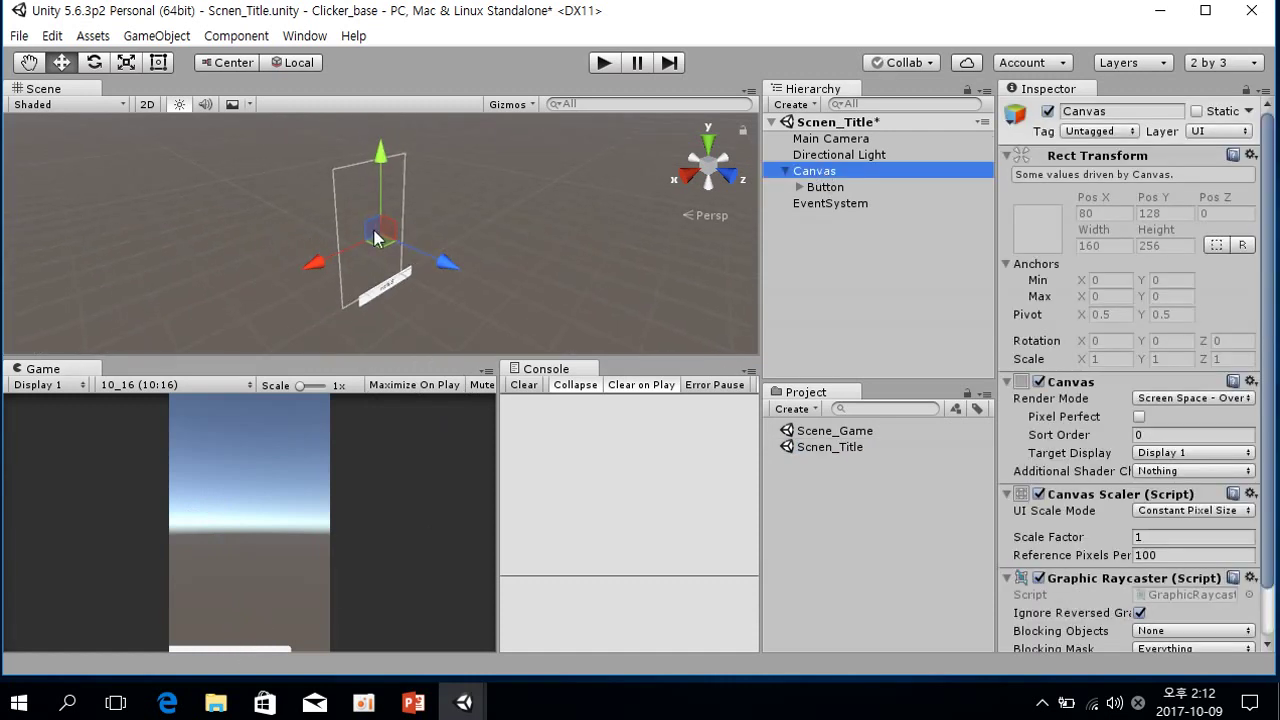
{"action": "left_click_drag", "start_coordinate": [263, 203], "coordinate": [1013, 80], "text": "alt"}
{"action": "scroll", "coordinate": [404, 292], "scroll_direction": "up", "scroll_amount": 5}
{"action": "scroll", "coordinate": [404, 292], "scroll_direction": "up", "scroll_amount": 1}
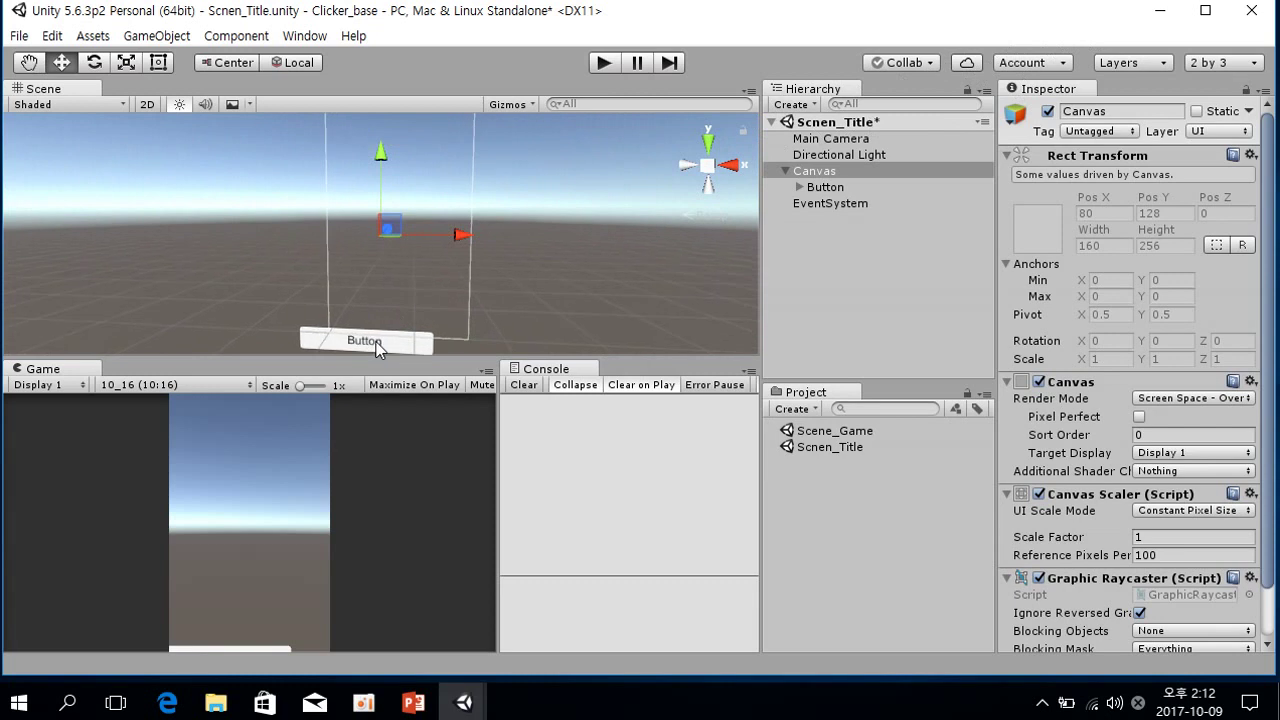
{"action": "left_click", "coordinate": [375, 343]}
{"action": "left_click_drag", "start_coordinate": [401, 340], "coordinate": [421, 213]}
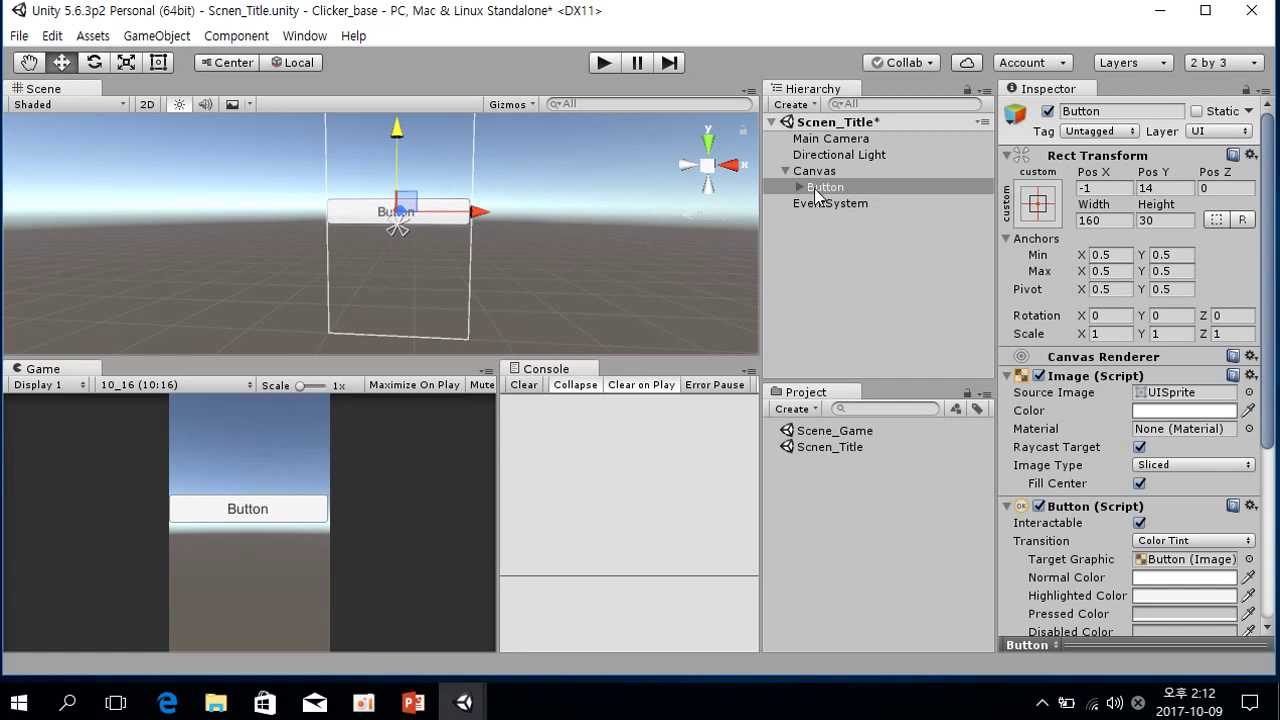
Add a second UI button to the Canvas and move it below the first, to about Y -58
{"action": "left_click", "coordinate": [792, 104]}
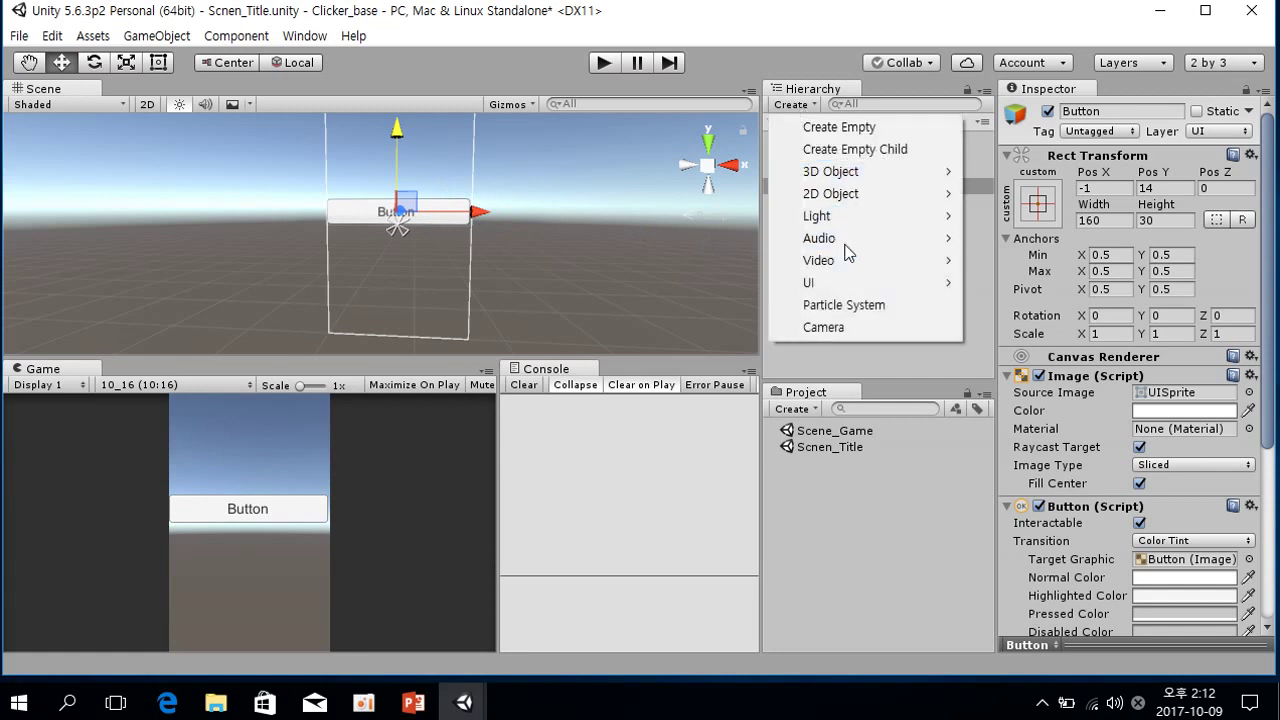
{"action": "mouse_move", "coordinate": [857, 285]}
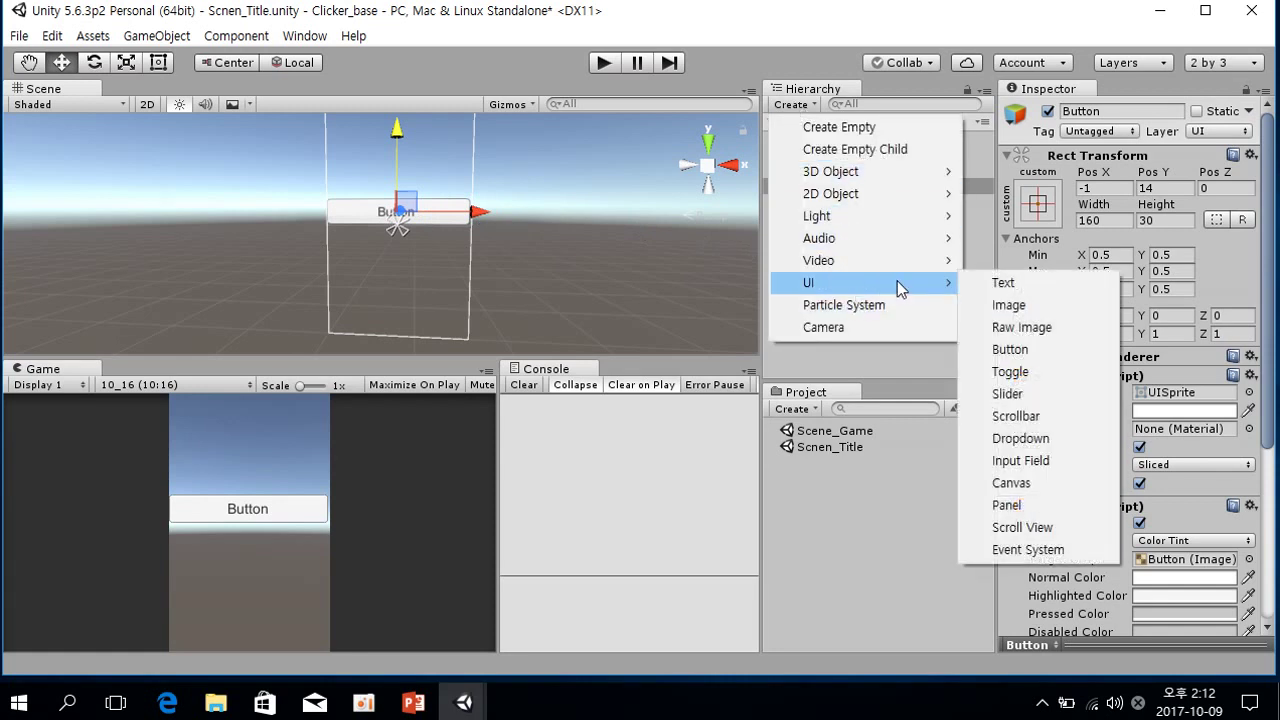
{"action": "left_click", "coordinate": [1050, 346]}
{"action": "left_click_drag", "start_coordinate": [401, 160], "coordinate": [408, 199]}
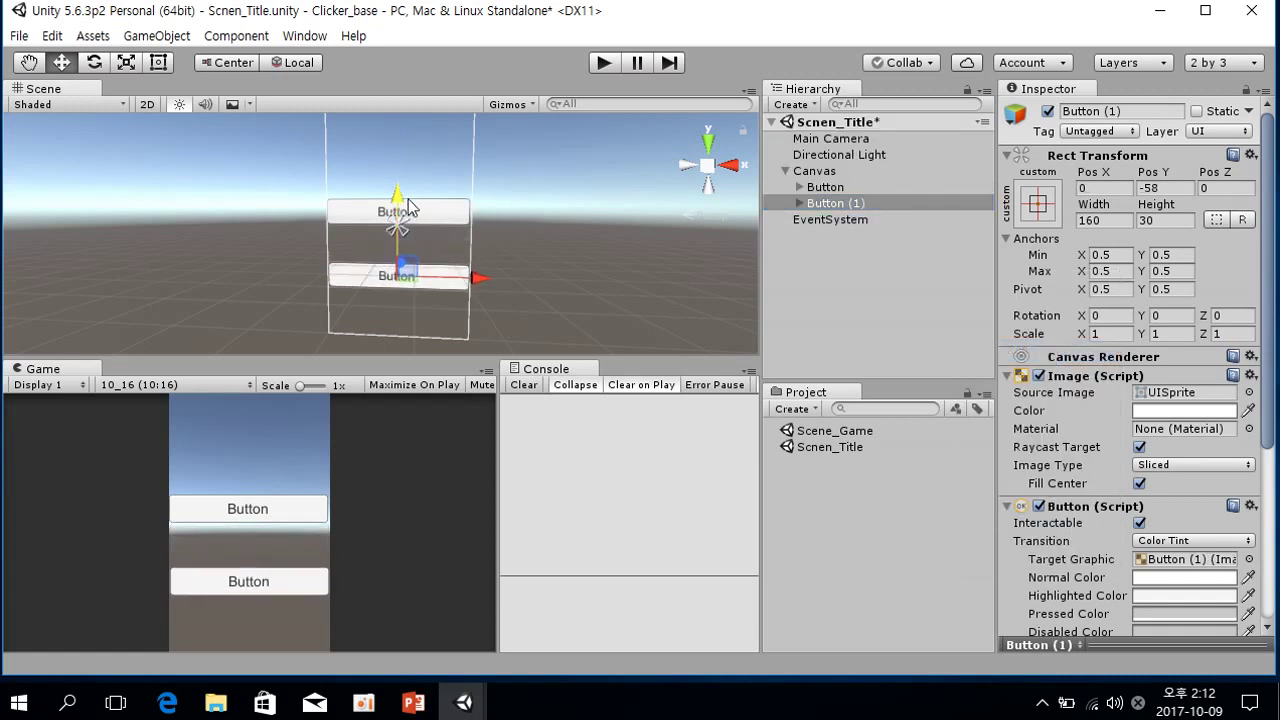
Set the size of both buttons together to width 100 and height 45
{"action": "left_click", "coordinate": [824, 188], "text": "ctrl"}
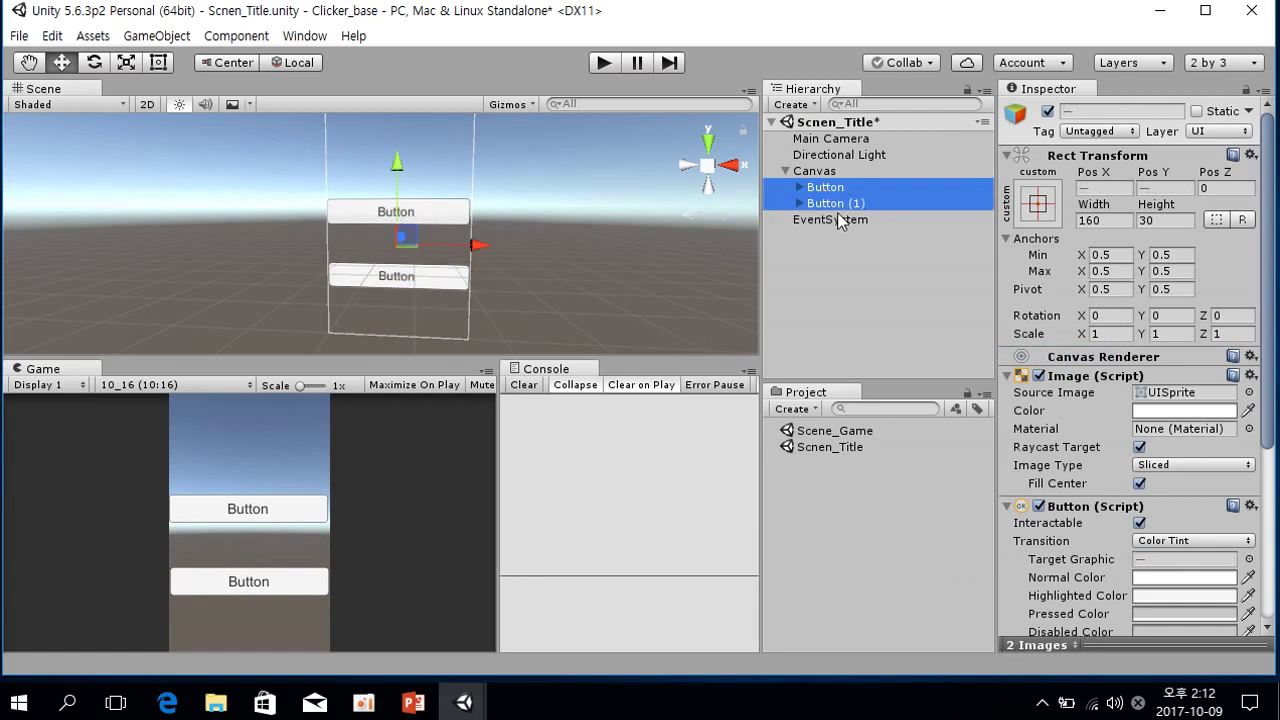
{"action": "left_click", "coordinate": [1112, 222]}
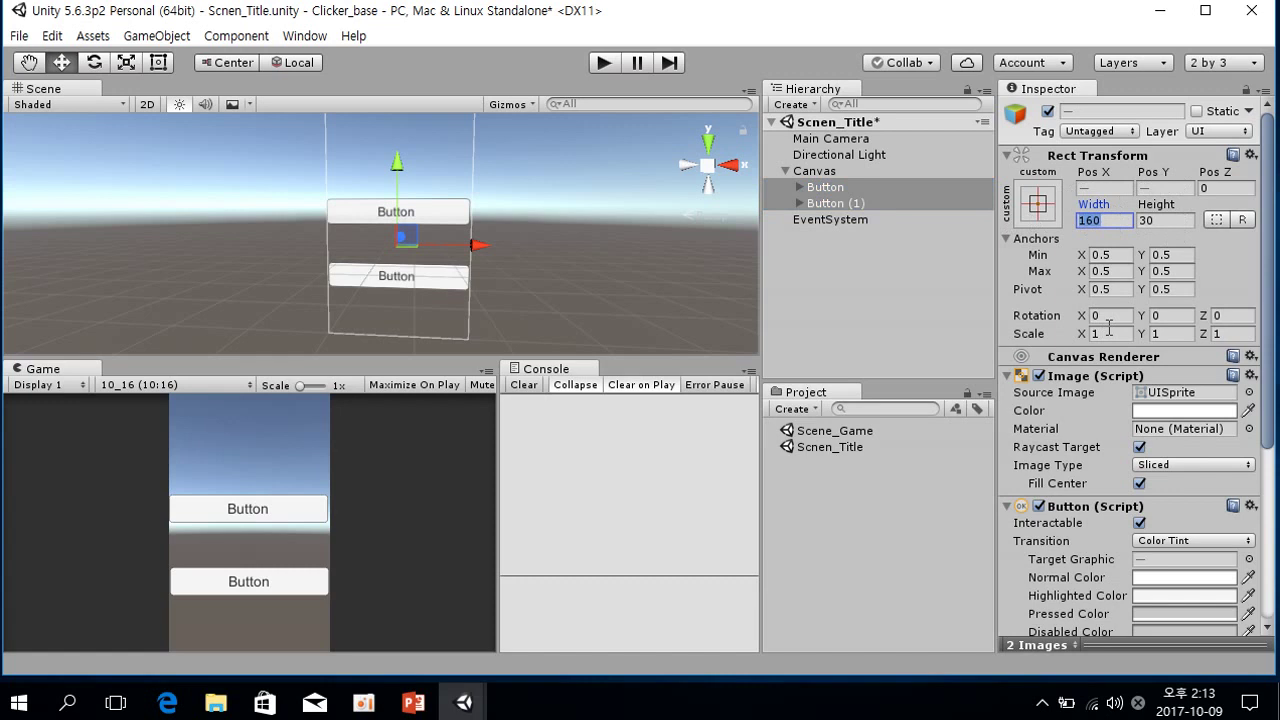
{"action": "type", "text": "100"}
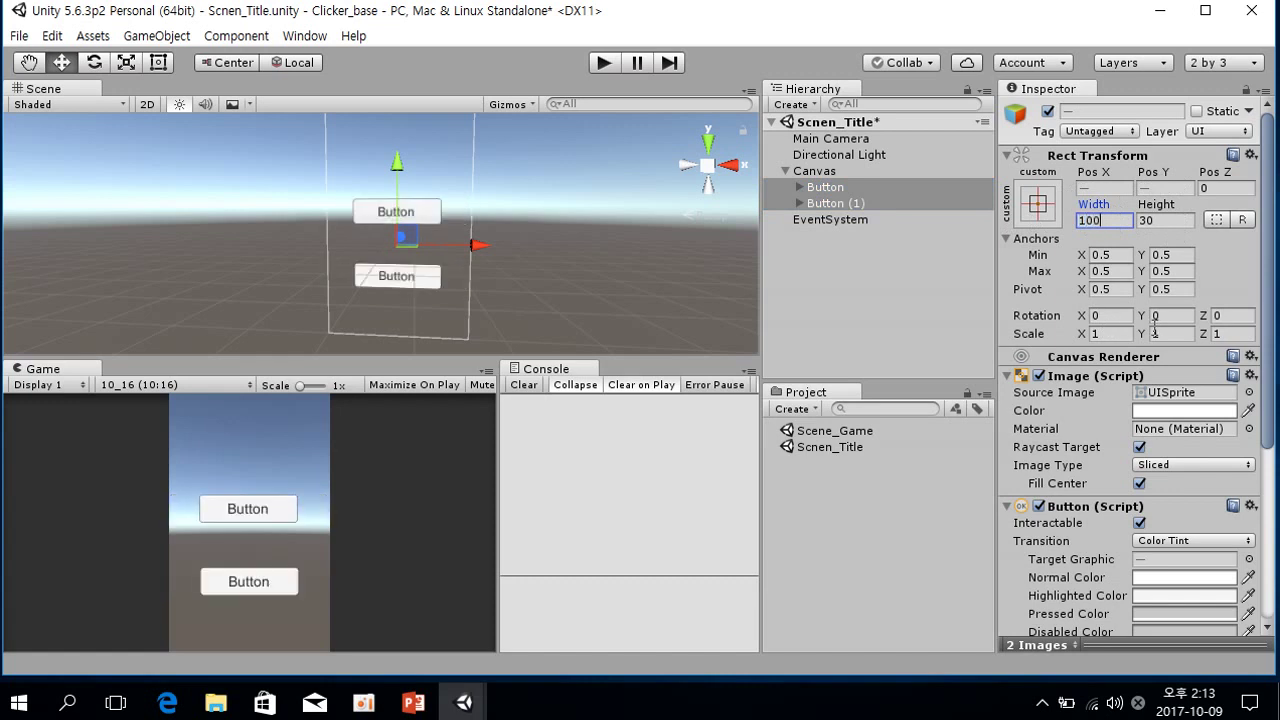
{"action": "key", "text": "Tab"}
{"action": "type", "text": "45"}
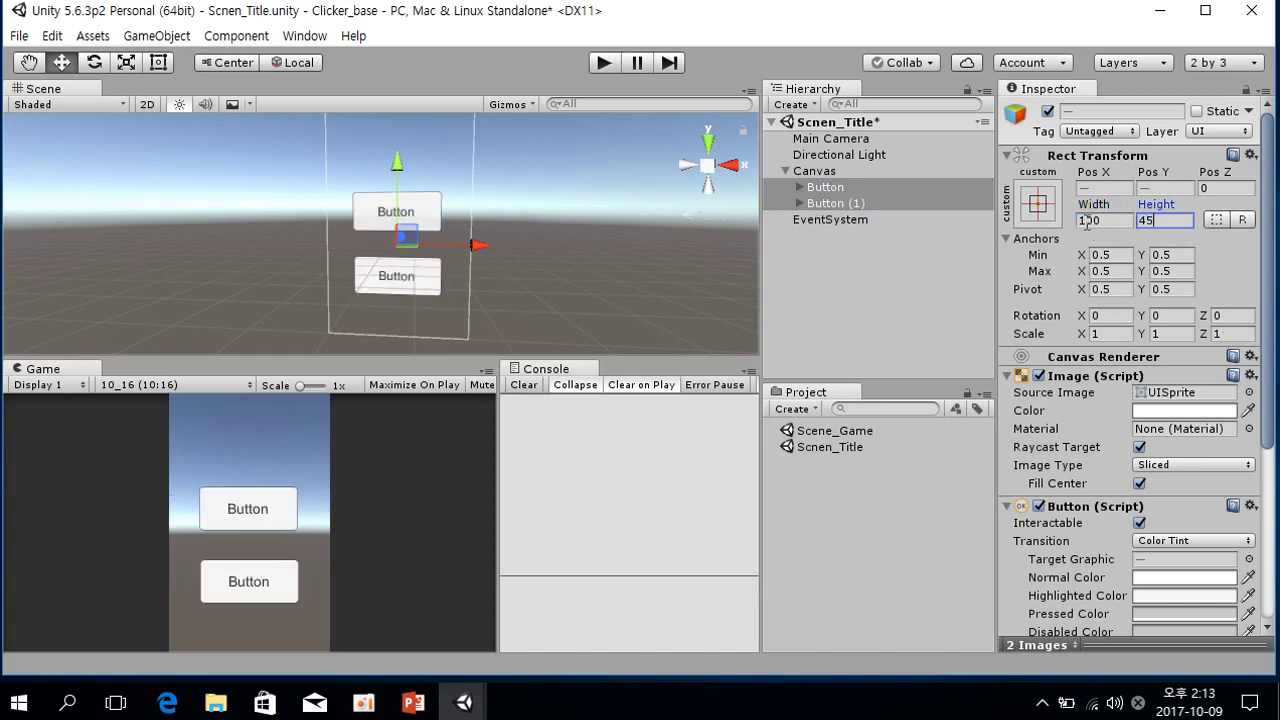
Expand both buttons in the Hierarchy and change the upper button's label text to Play
{"action": "left_click", "coordinate": [822, 309]}
{"action": "left_click", "coordinate": [798, 187]}
{"action": "left_click", "coordinate": [799, 219]}
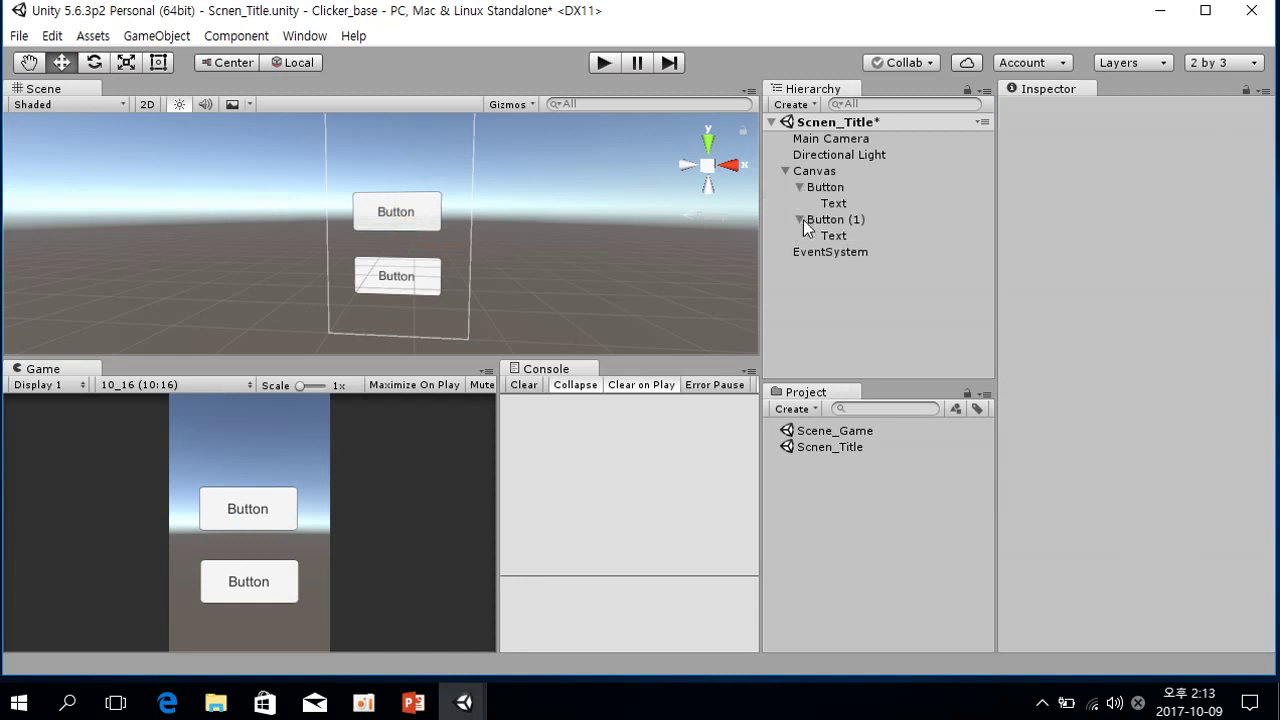
{"action": "left_click", "coordinate": [833, 203]}
{"action": "left_click", "coordinate": [1090, 413]}
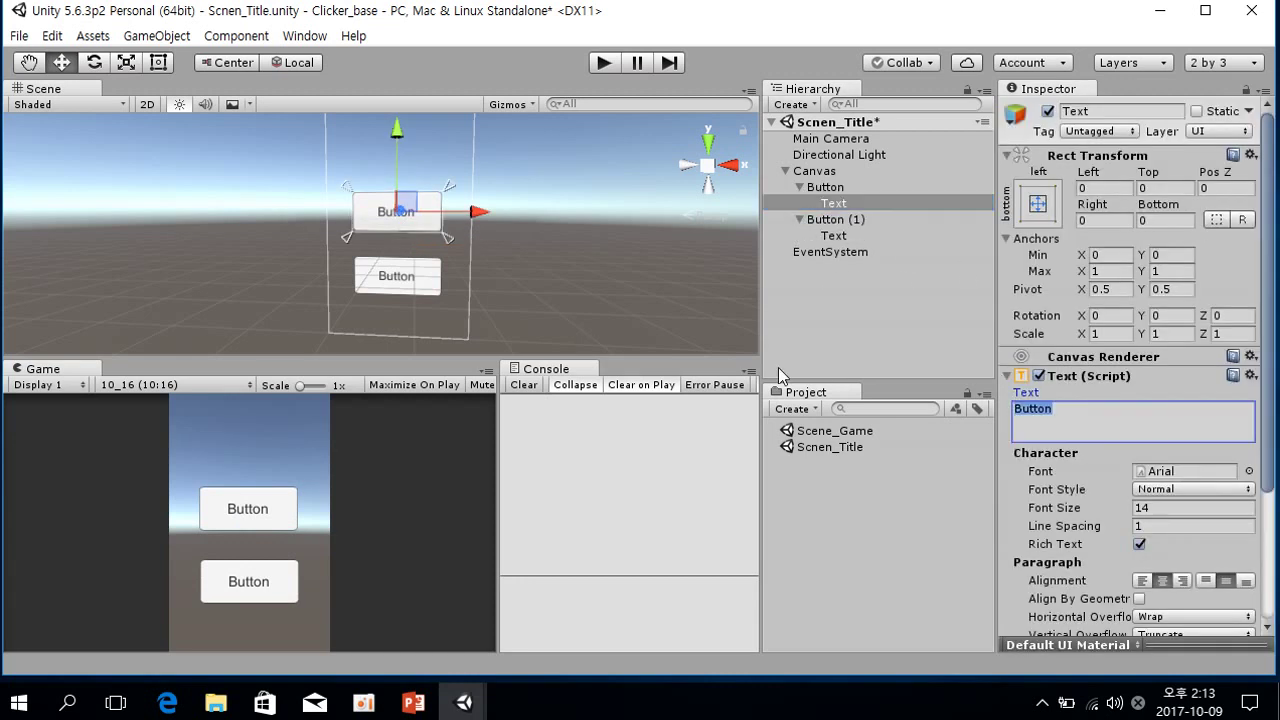
{"action": "type", "text": "Play"}
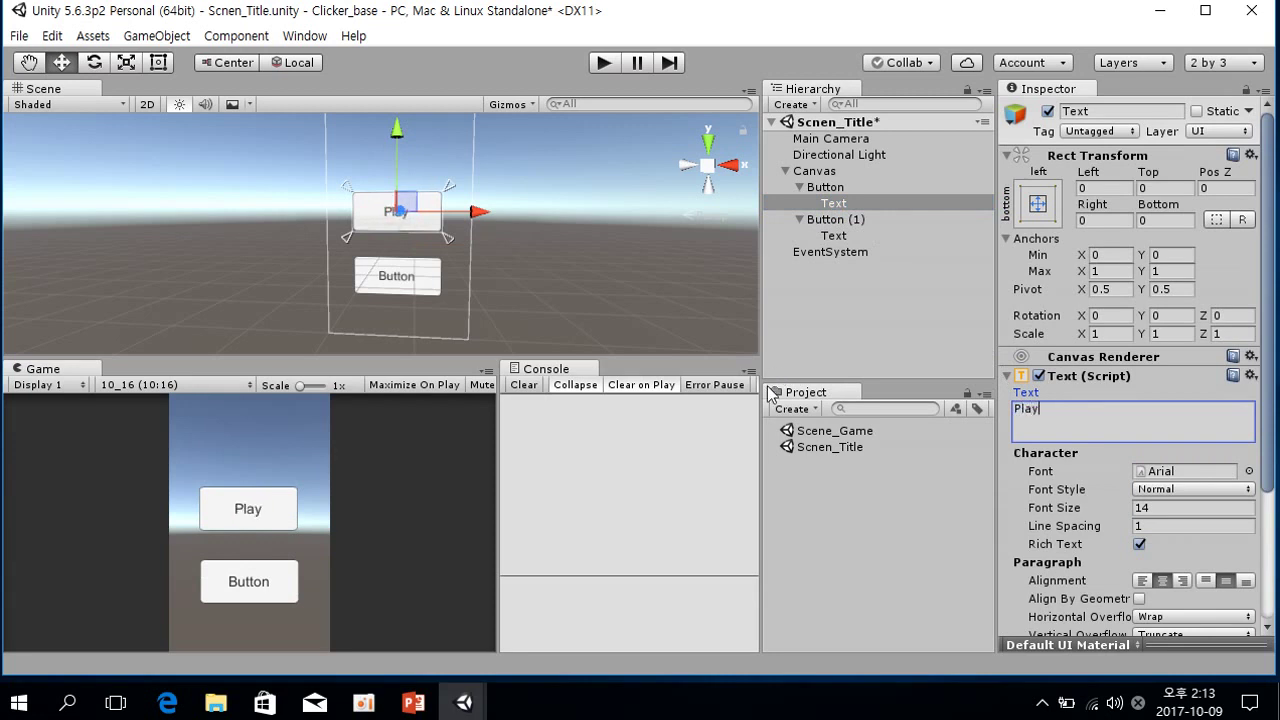
Change the lower button's label text to Exit
{"action": "left_click", "coordinate": [833, 235]}
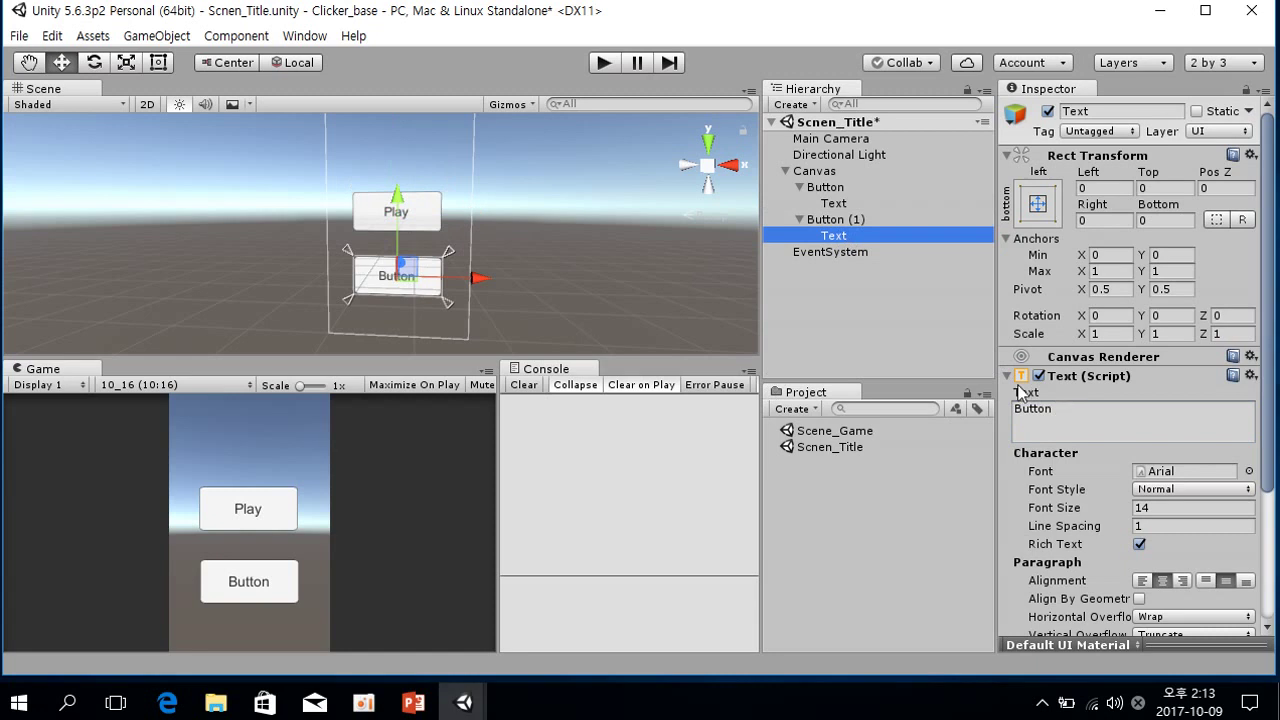
{"action": "left_click", "coordinate": [1064, 410]}
{"action": "type", "text": "Exit"}
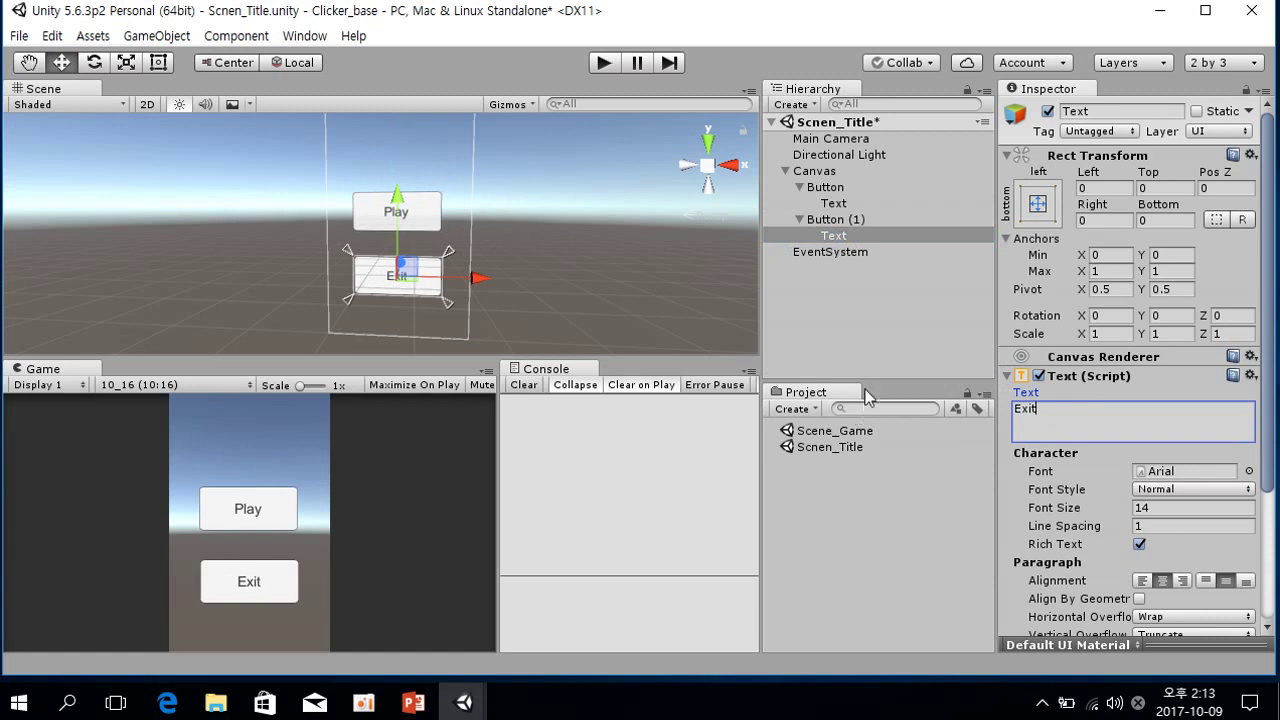
Rename the upper button object as Button_Play
{"action": "left_click", "coordinate": [826, 190]}
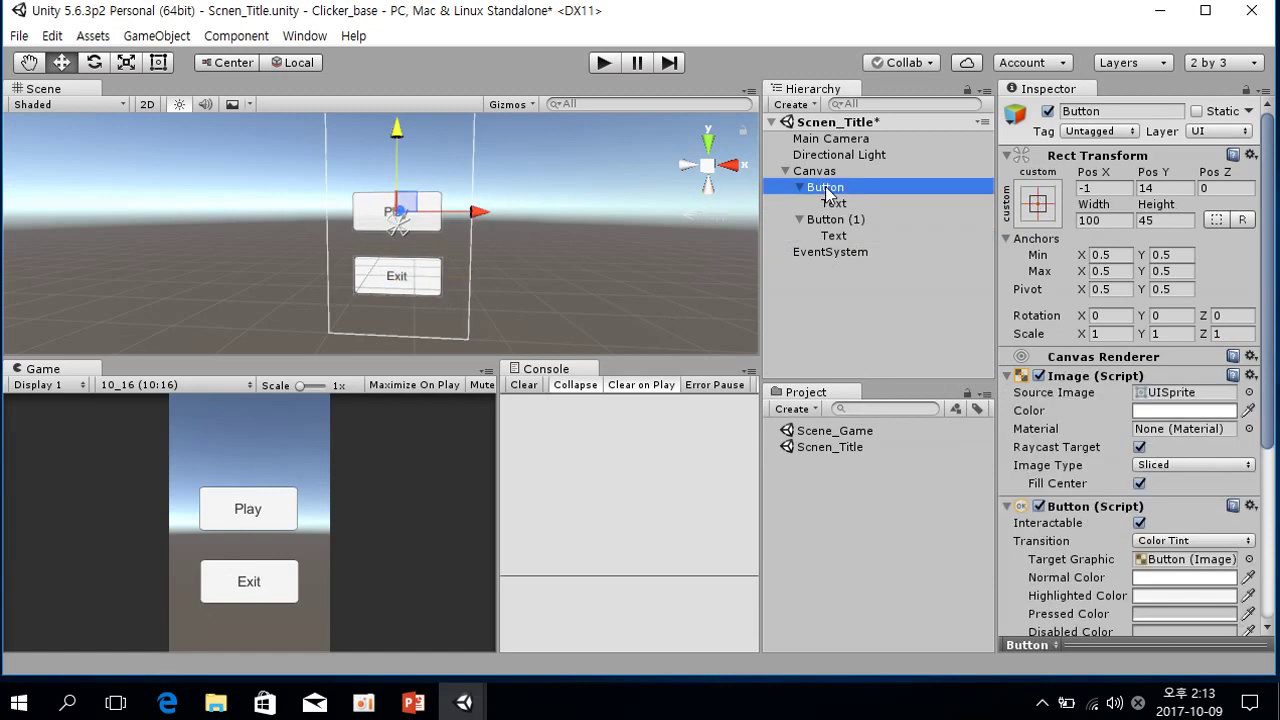
{"action": "left_click", "coordinate": [1101, 110]}
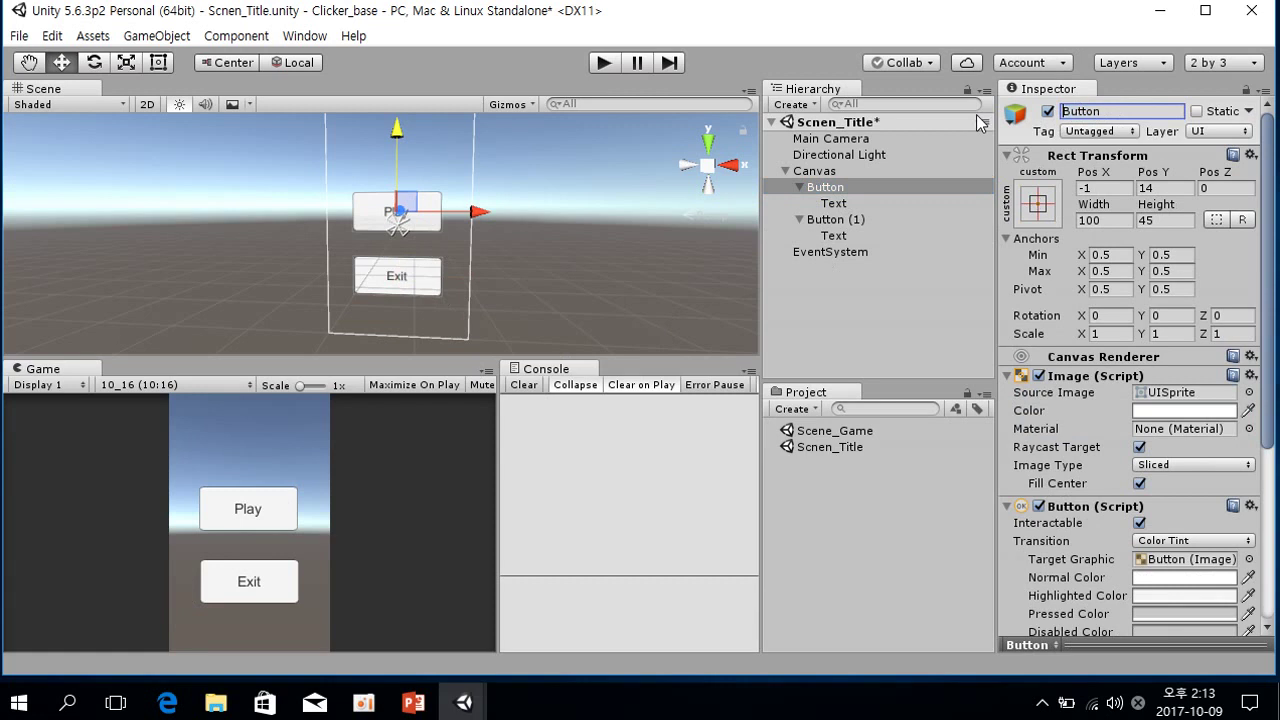
{"action": "key", "text": "Right"}
{"action": "key", "text": "Right"}
{"action": "key", "text": "Right"}
{"action": "key", "text": "Right"}
{"action": "type", "text": "_Play"}
{"action": "key", "text": "Return"}
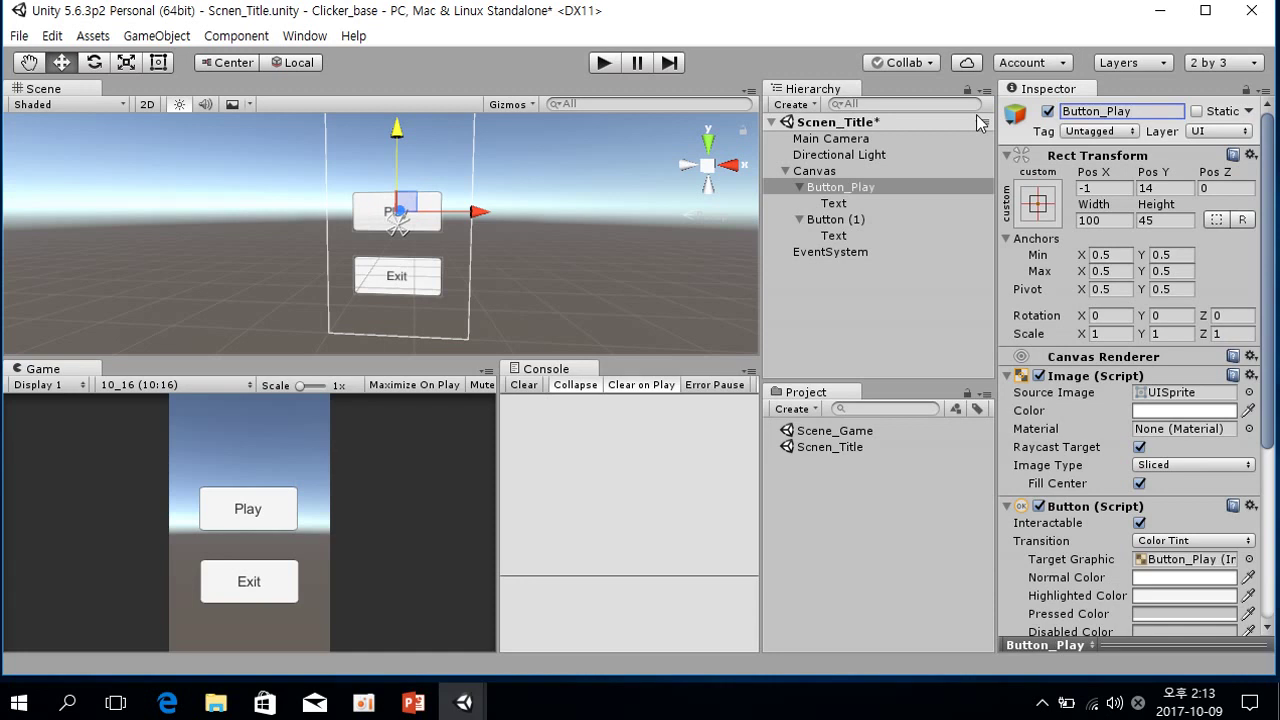
Rename the lower button object as Button_Exit and collapse both buttons in the Hierarchy
{"action": "left_click", "coordinate": [834, 220]}
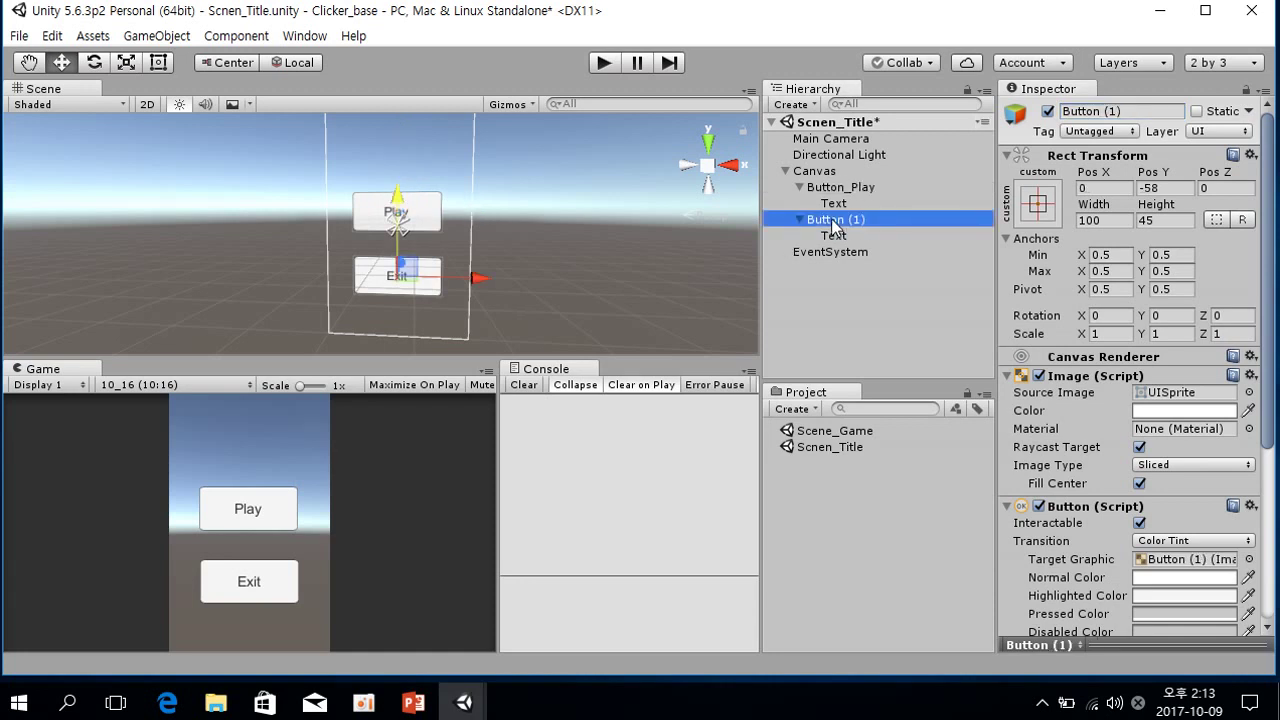
{"action": "left_click", "coordinate": [834, 220]}
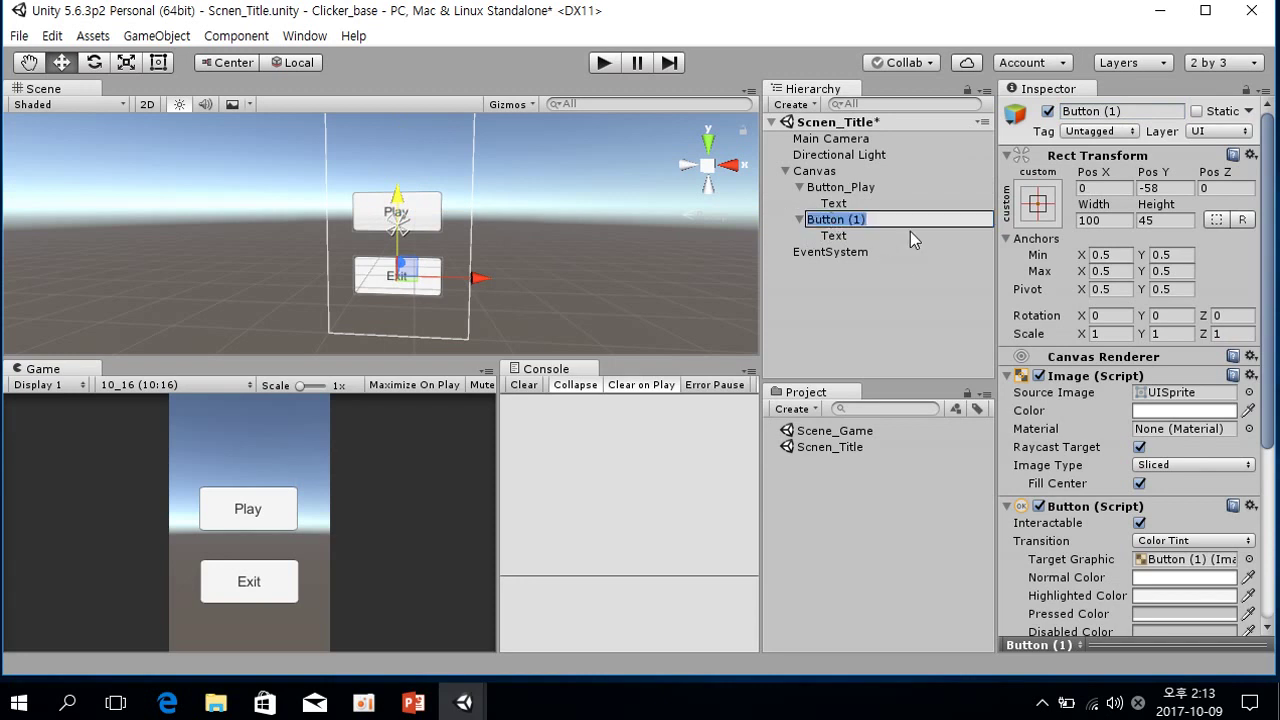
{"action": "type", "text": "Button_Exit"}
{"action": "key", "text": "Return"}
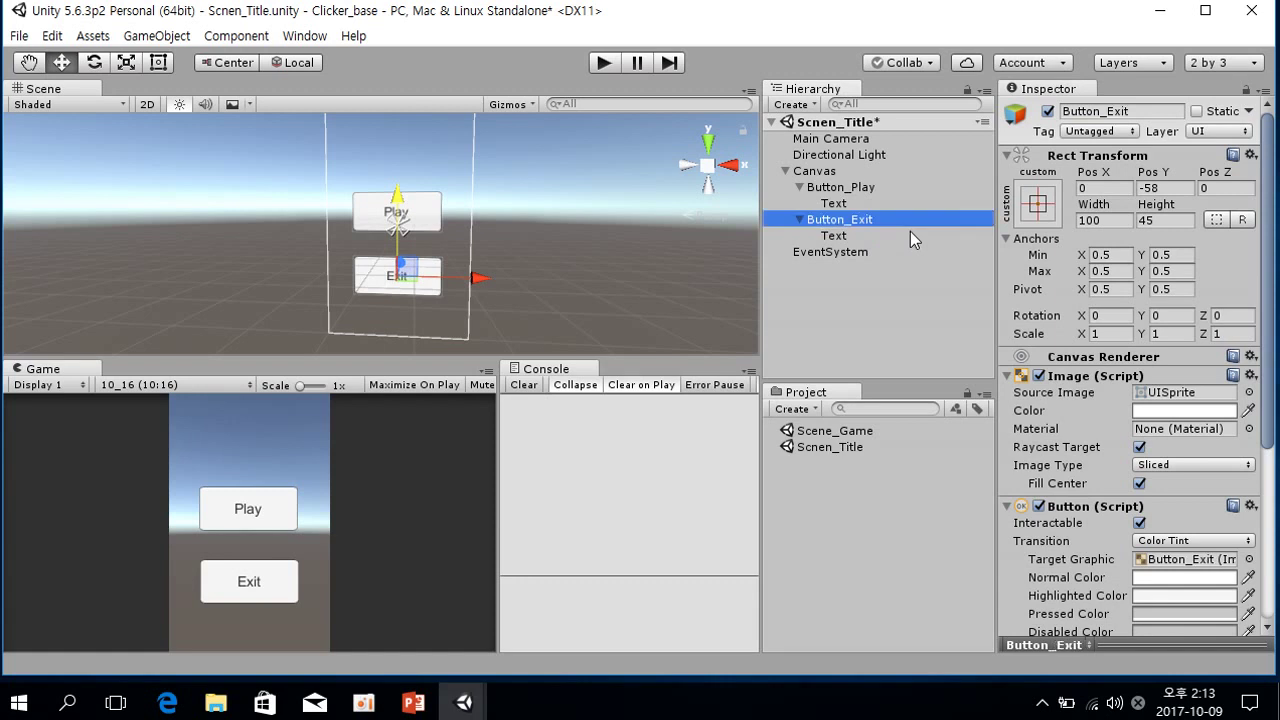
{"action": "left_click", "coordinate": [799, 187]}
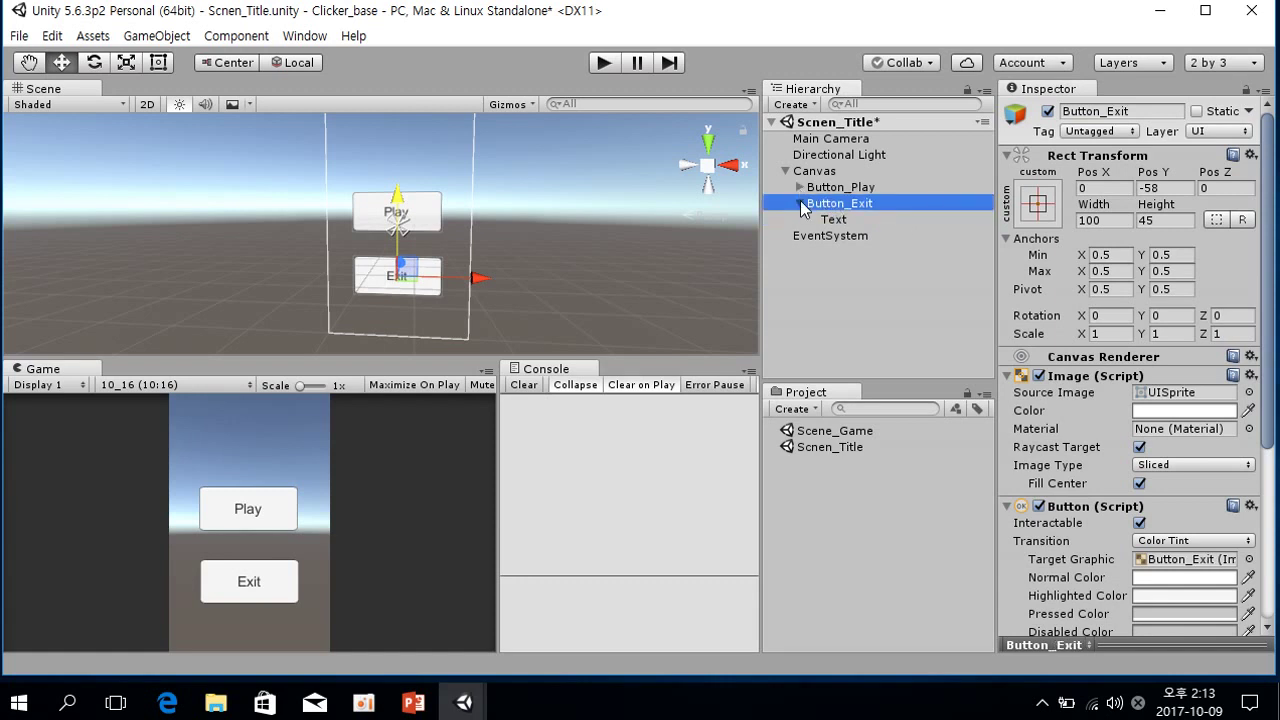
{"action": "left_click", "coordinate": [800, 203]}
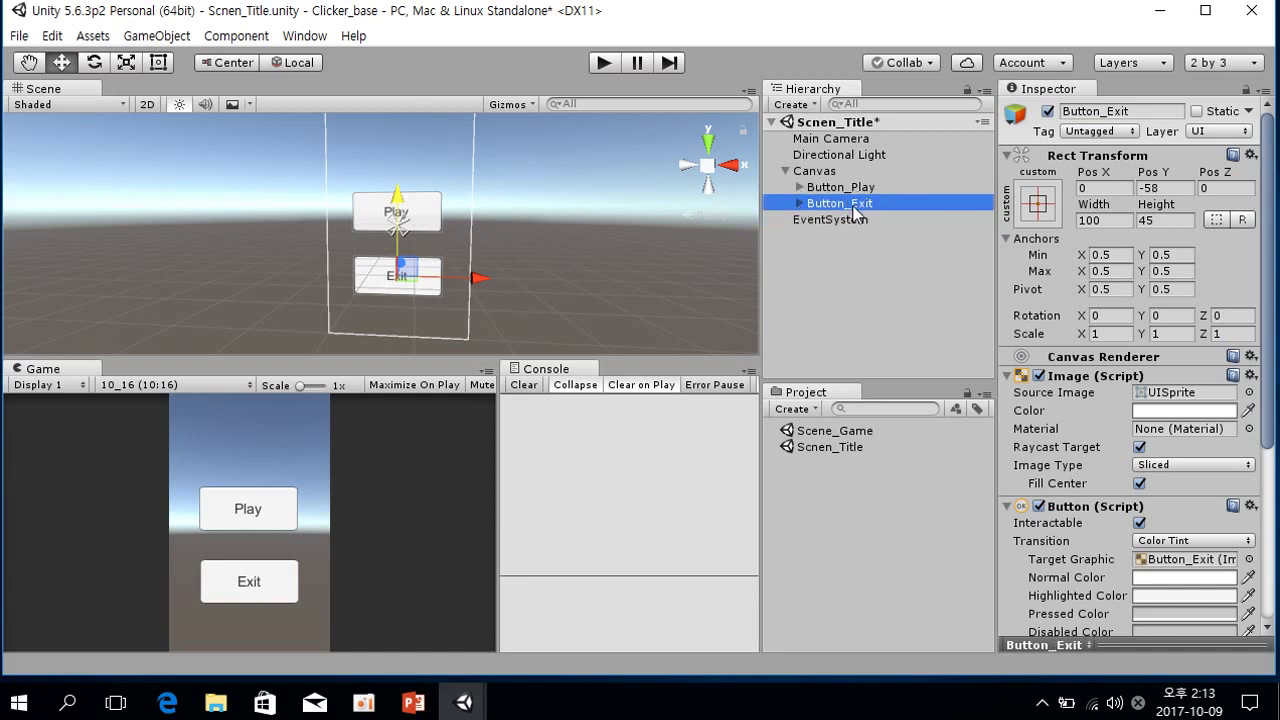
{"action": "left_click", "coordinate": [822, 172]}
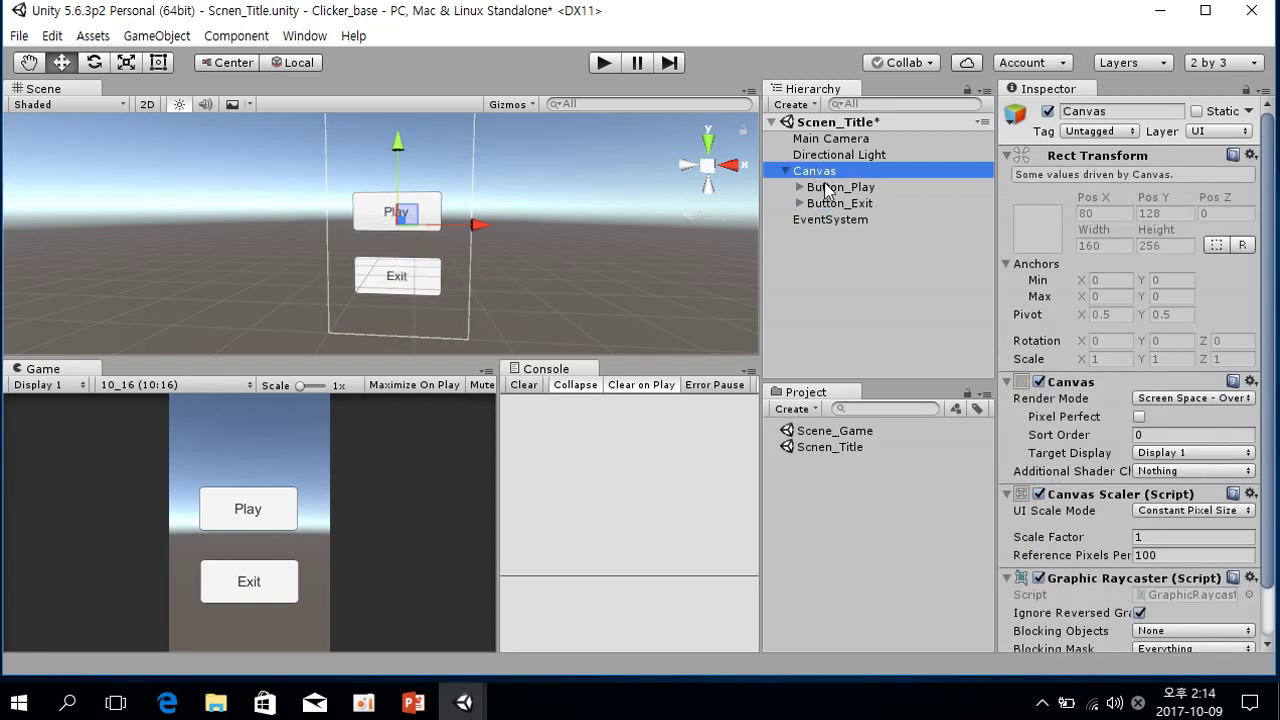
{"action": "left_click", "coordinate": [843, 187]}
{"action": "left_click", "coordinate": [840, 203]}
{"action": "left_click", "coordinate": [842, 187]}
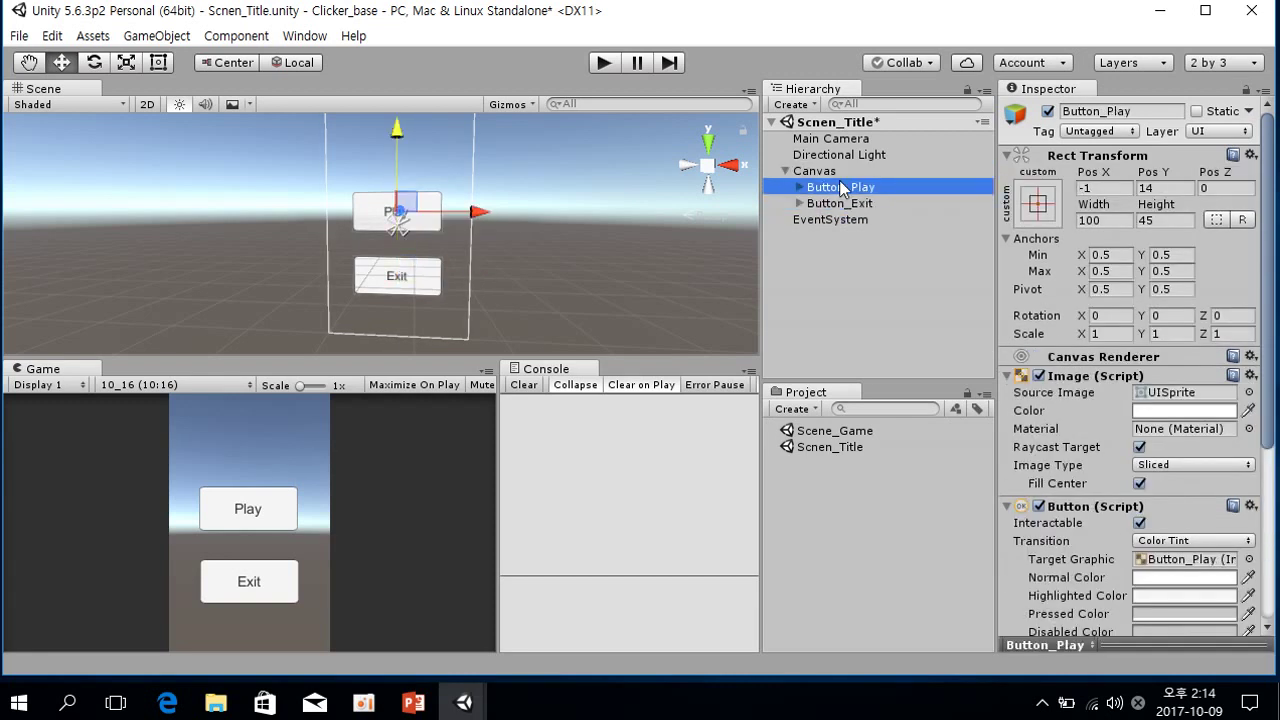
{"action": "left_click", "coordinate": [840, 203]}
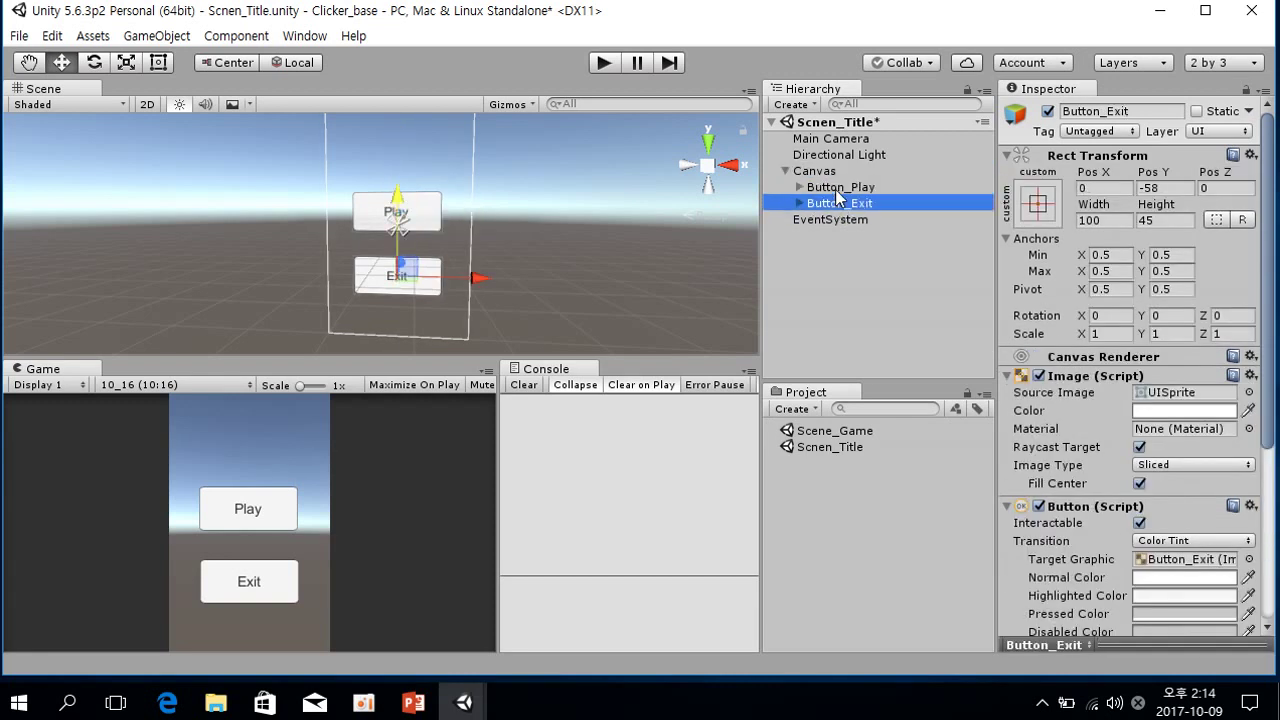
{"action": "left_click", "coordinate": [840, 189]}
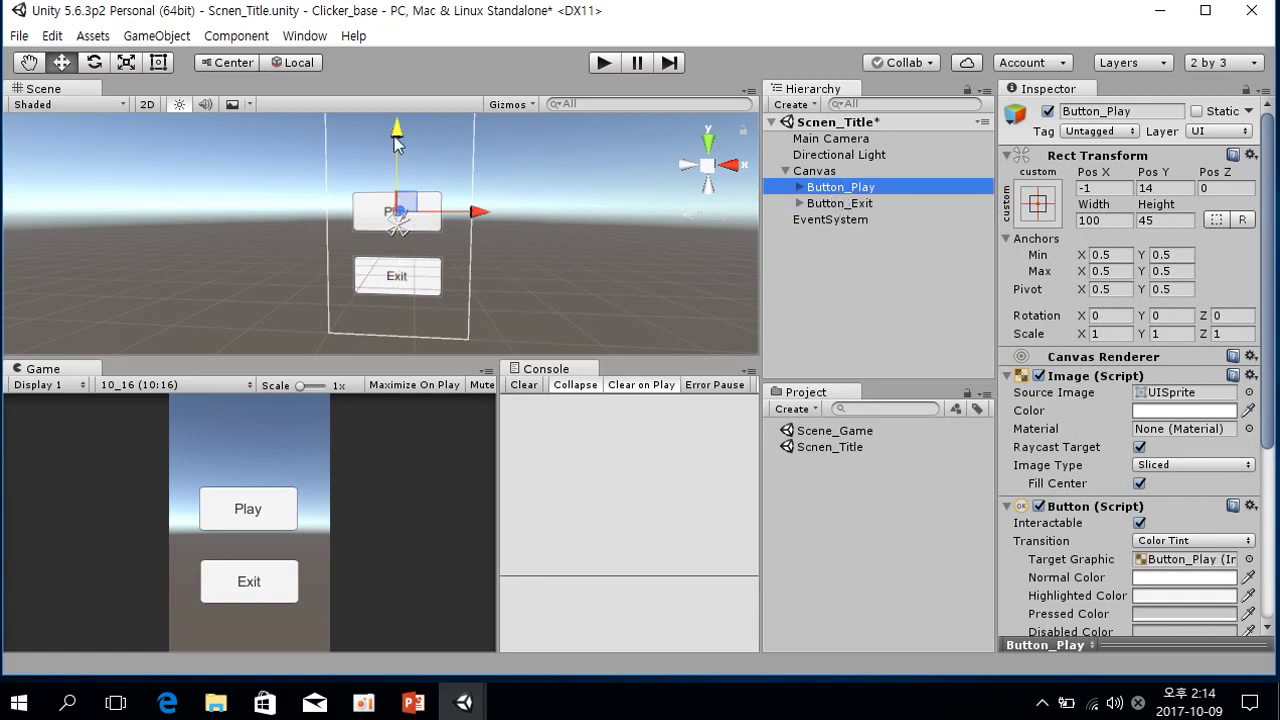
{"action": "scroll", "coordinate": [396, 144], "scroll_direction": "down", "scroll_amount": 3}
Rename the Canvas object as Title_UI
{"action": "left_click", "coordinate": [813, 174]}
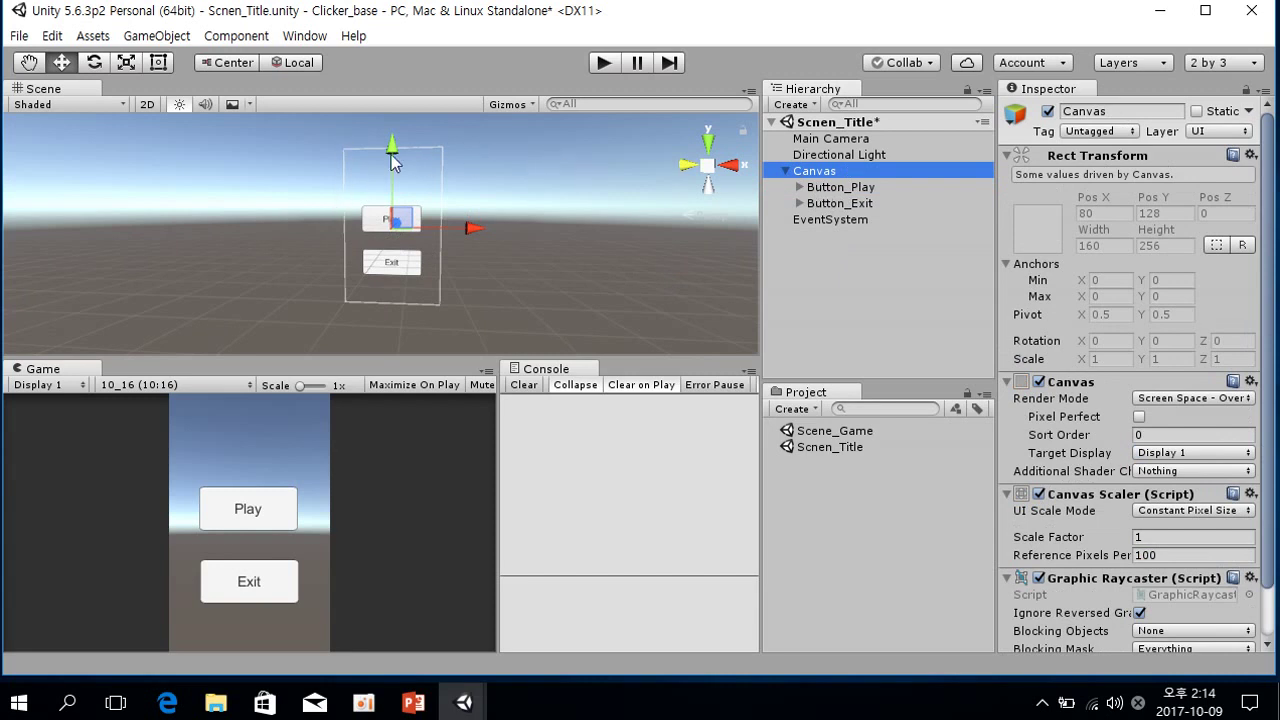
{"action": "left_click", "coordinate": [1134, 110]}
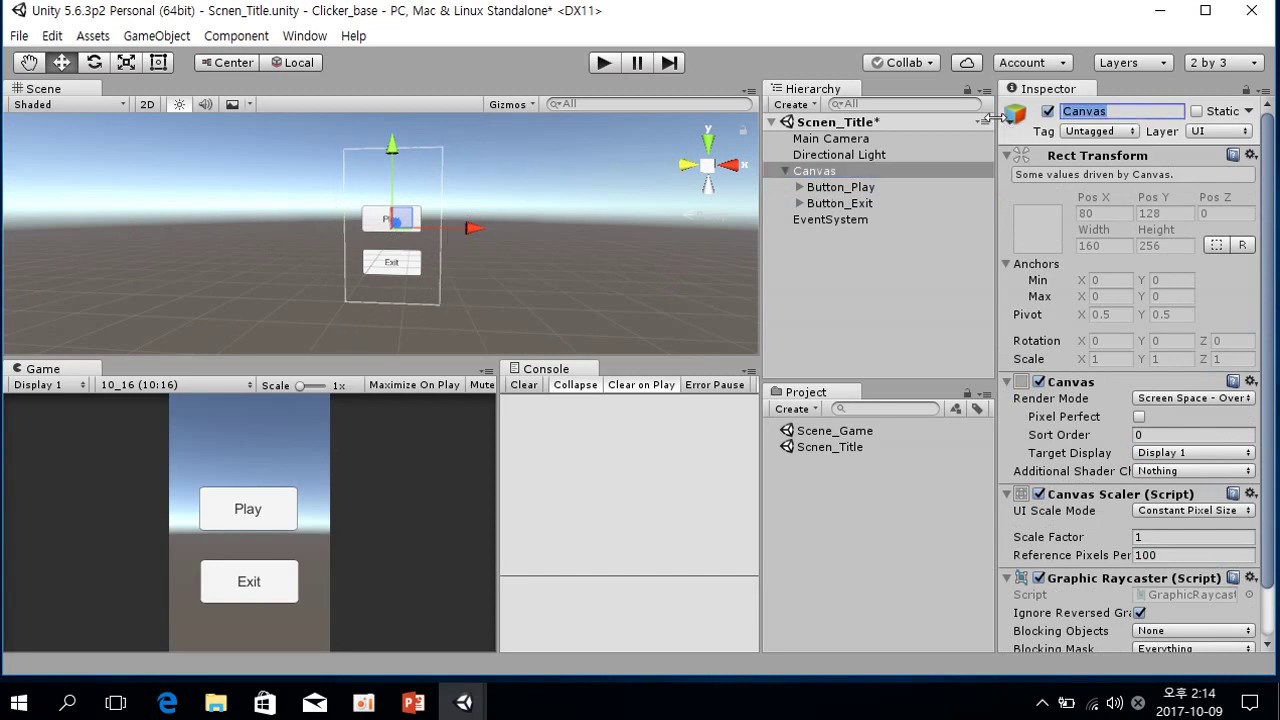
{"action": "type", "text": "Title_YU"}
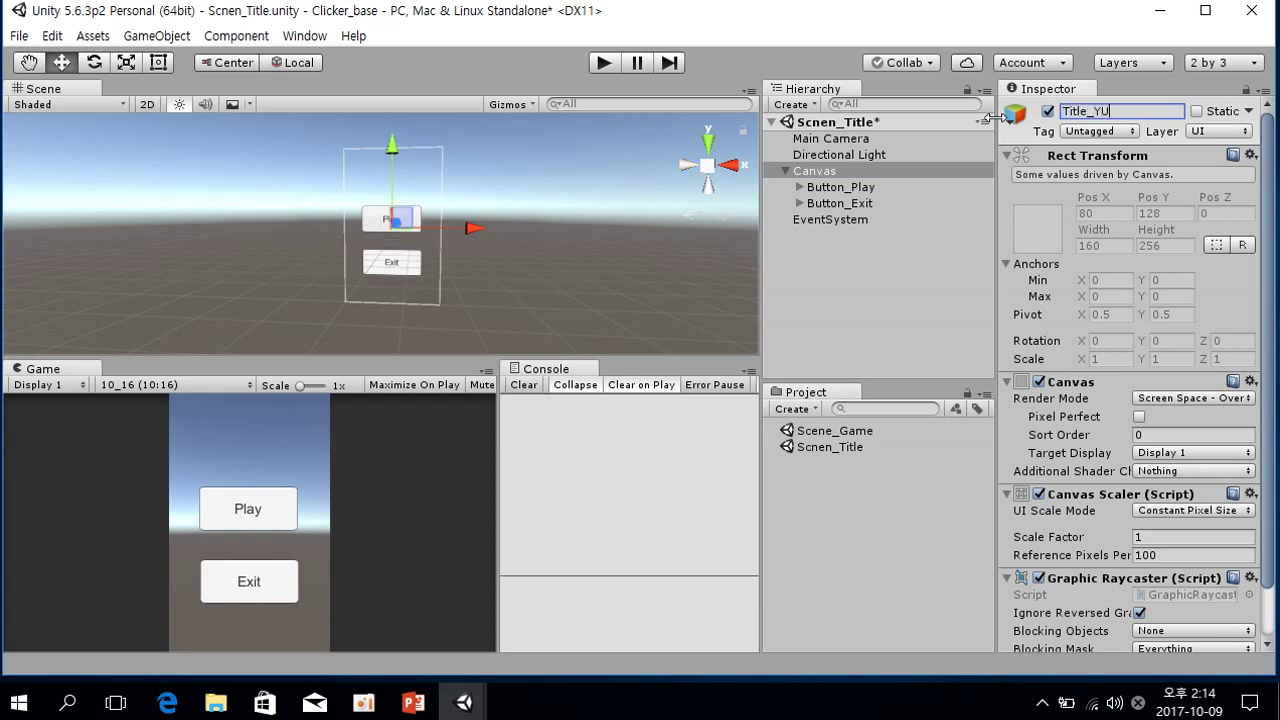
{"action": "key", "text": "BackSpace"}
{"action": "type", "text": "UI"}
{"action": "key", "text": "Return"}
{"action": "left_click", "coordinate": [898, 265]}
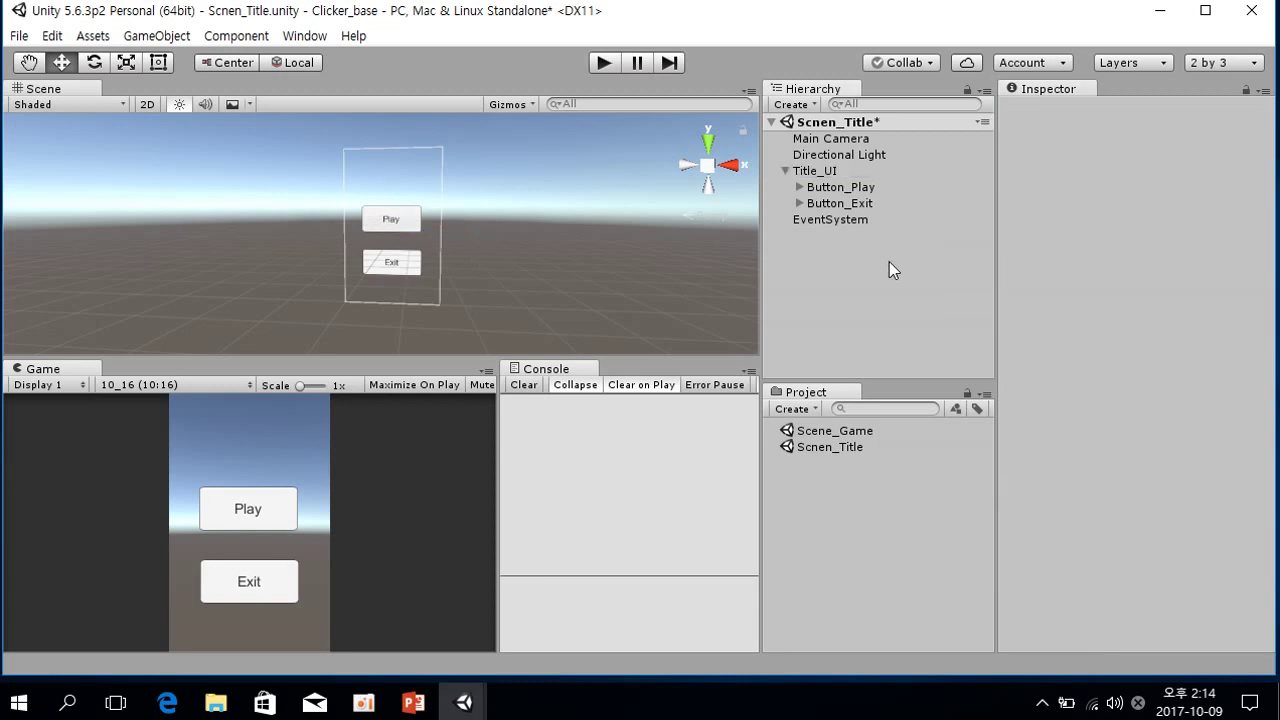
Run the title scene and test the Exit button in the Game view
{"action": "left_click", "coordinate": [611, 62]}
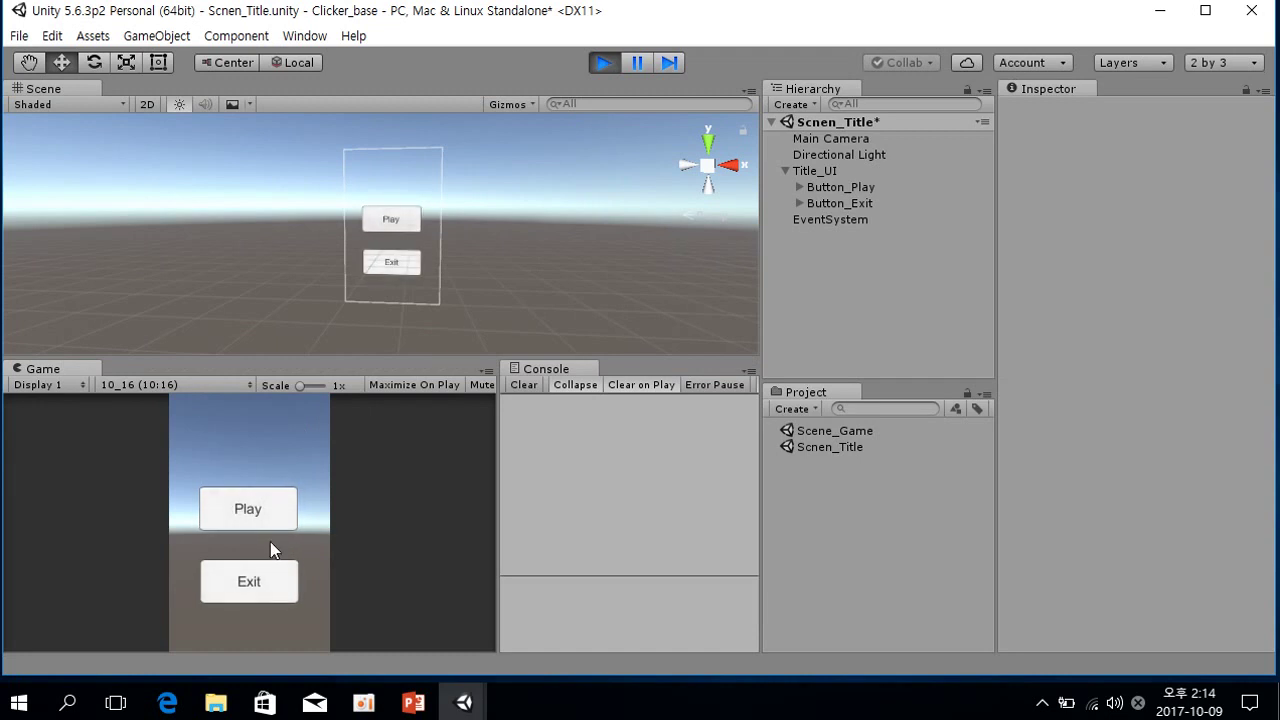
{"action": "left_click", "coordinate": [282, 575]}
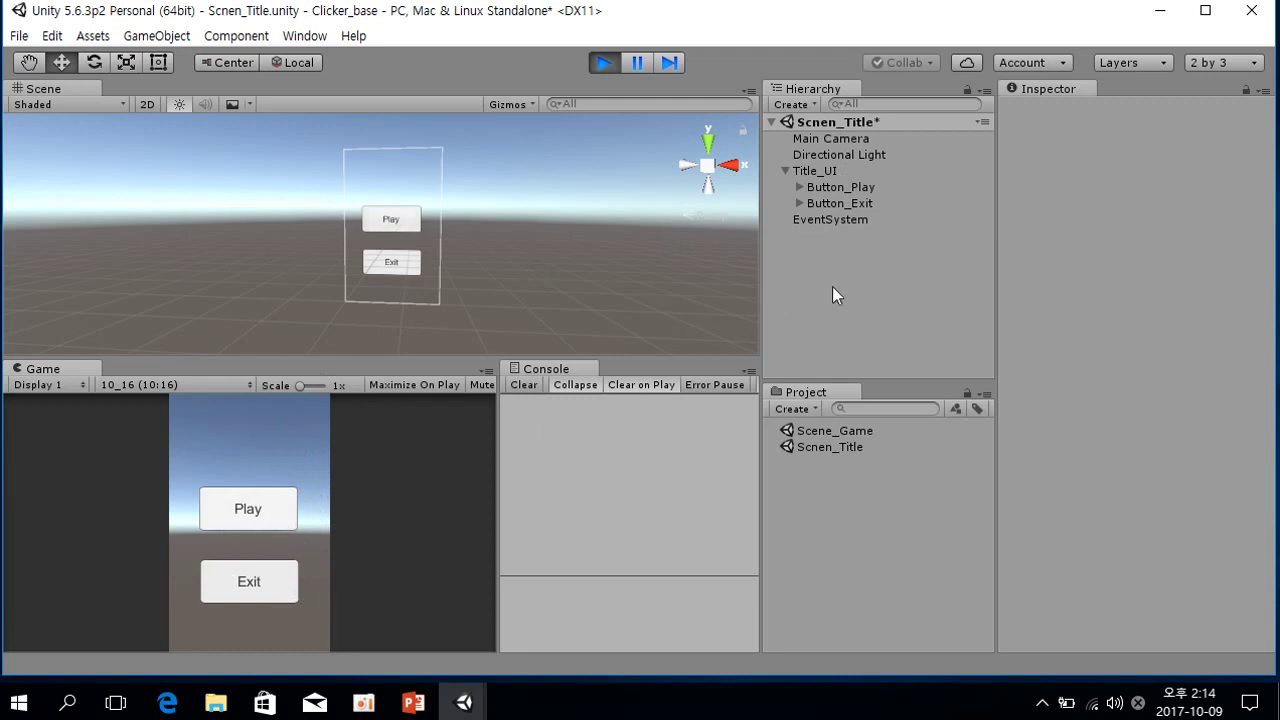
Try a solid white background on the Main Camera while the scene is running, and stop the run
{"action": "left_click", "coordinate": [848, 138]}
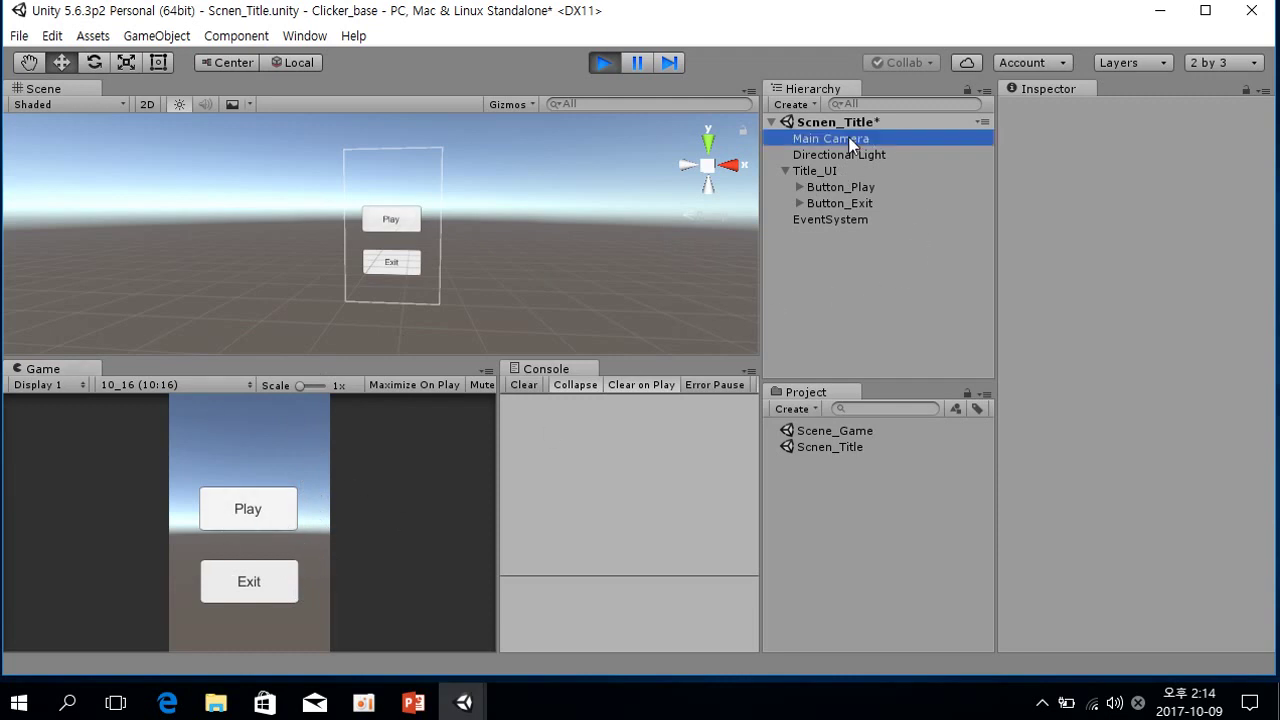
{"action": "left_click", "coordinate": [1176, 250]}
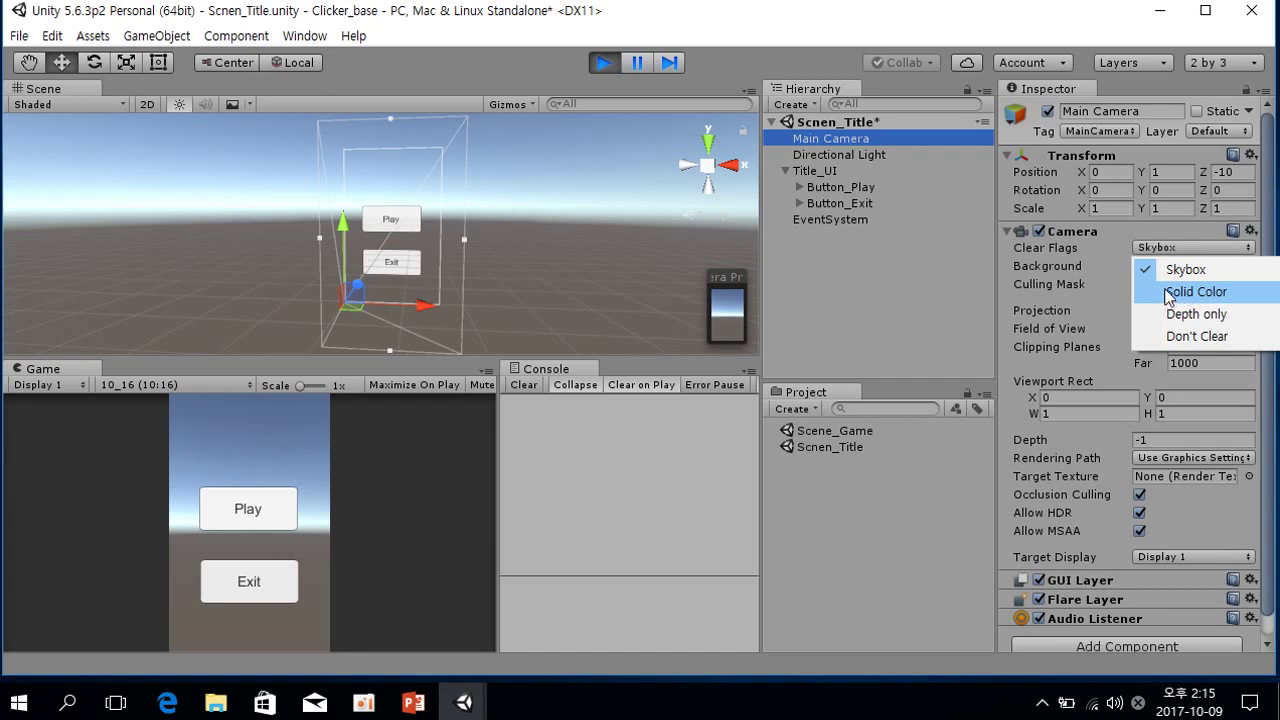
{"action": "left_click", "coordinate": [1168, 296]}
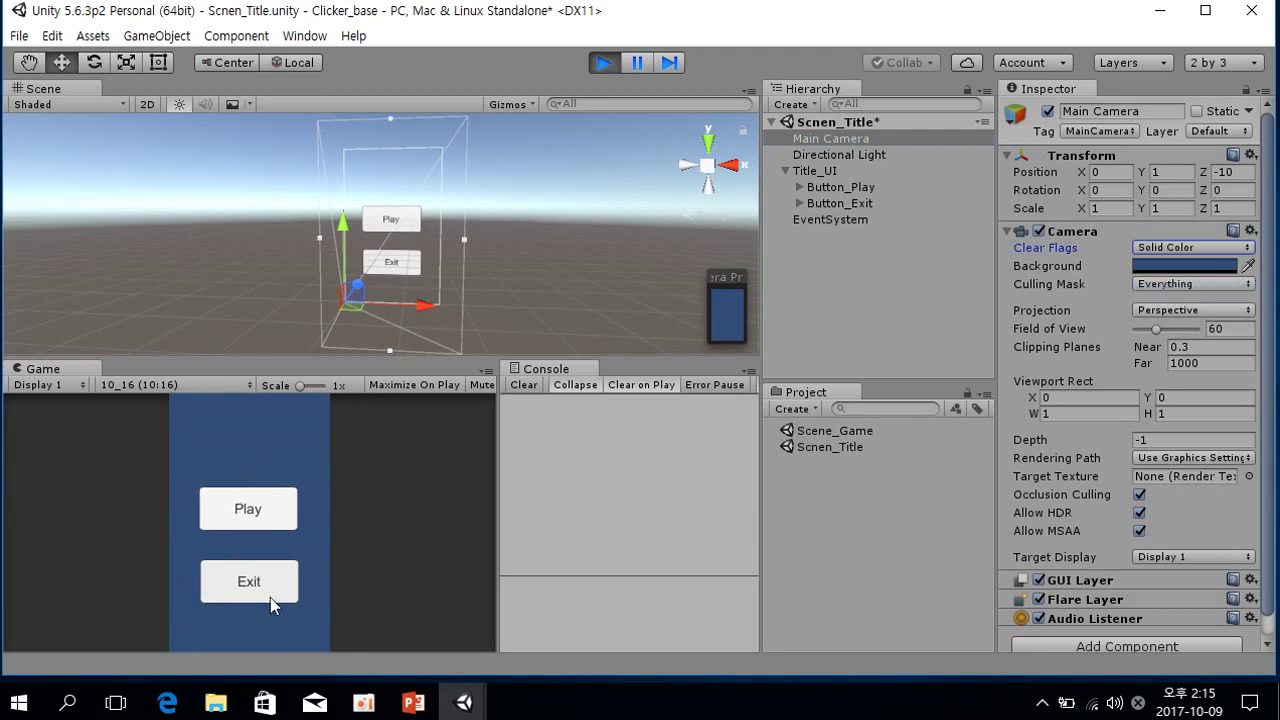
{"action": "left_click", "coordinate": [1176, 266]}
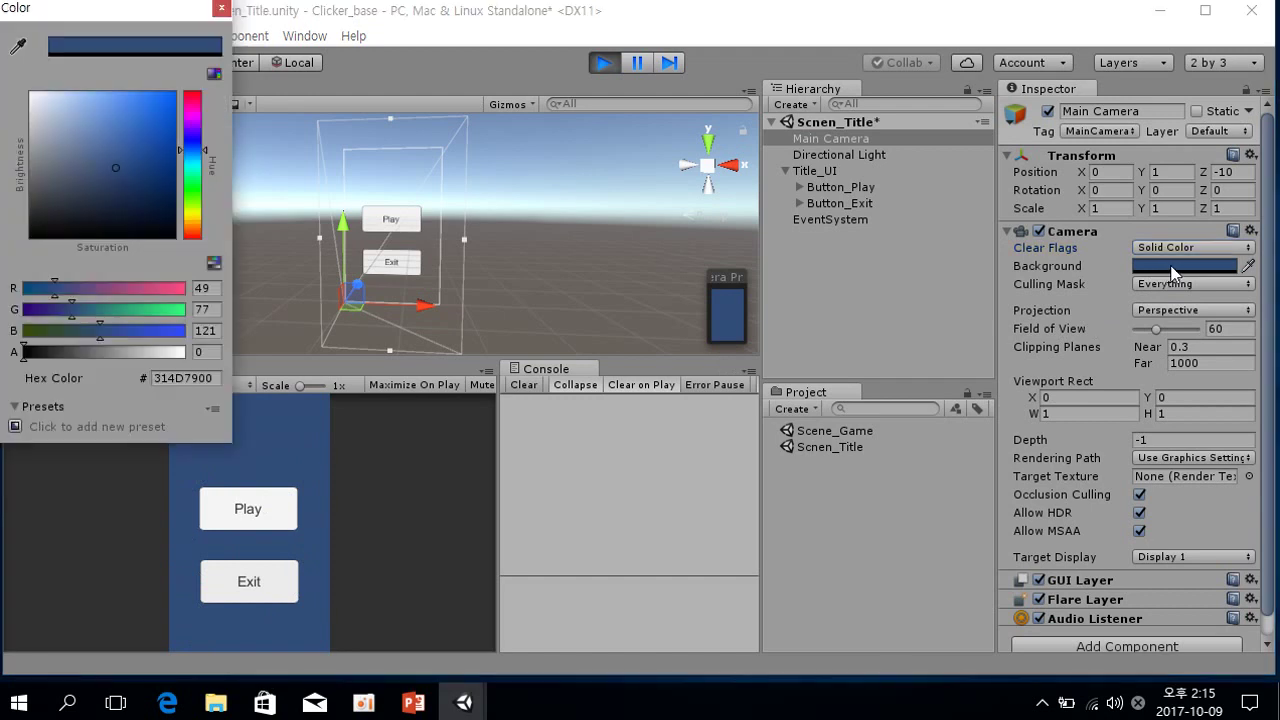
{"action": "left_click_drag", "start_coordinate": [116, 171], "coordinate": [20, 80]}
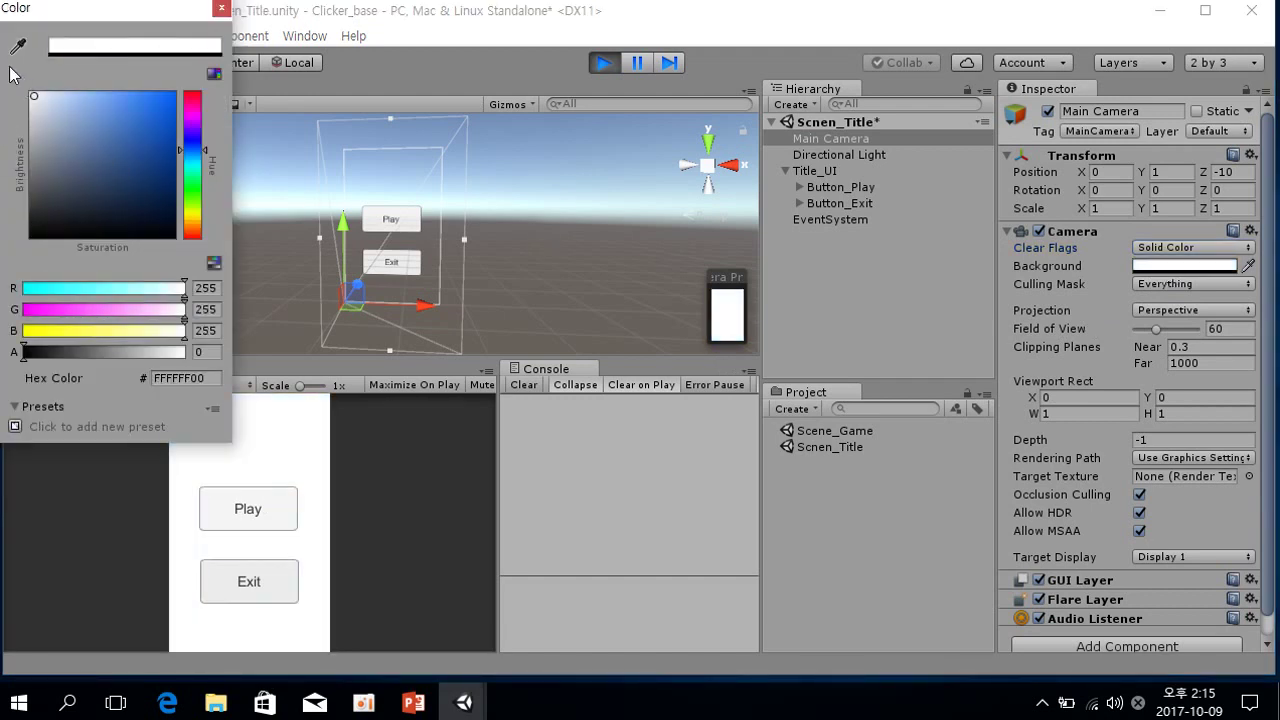
{"action": "left_click", "coordinate": [218, 8]}
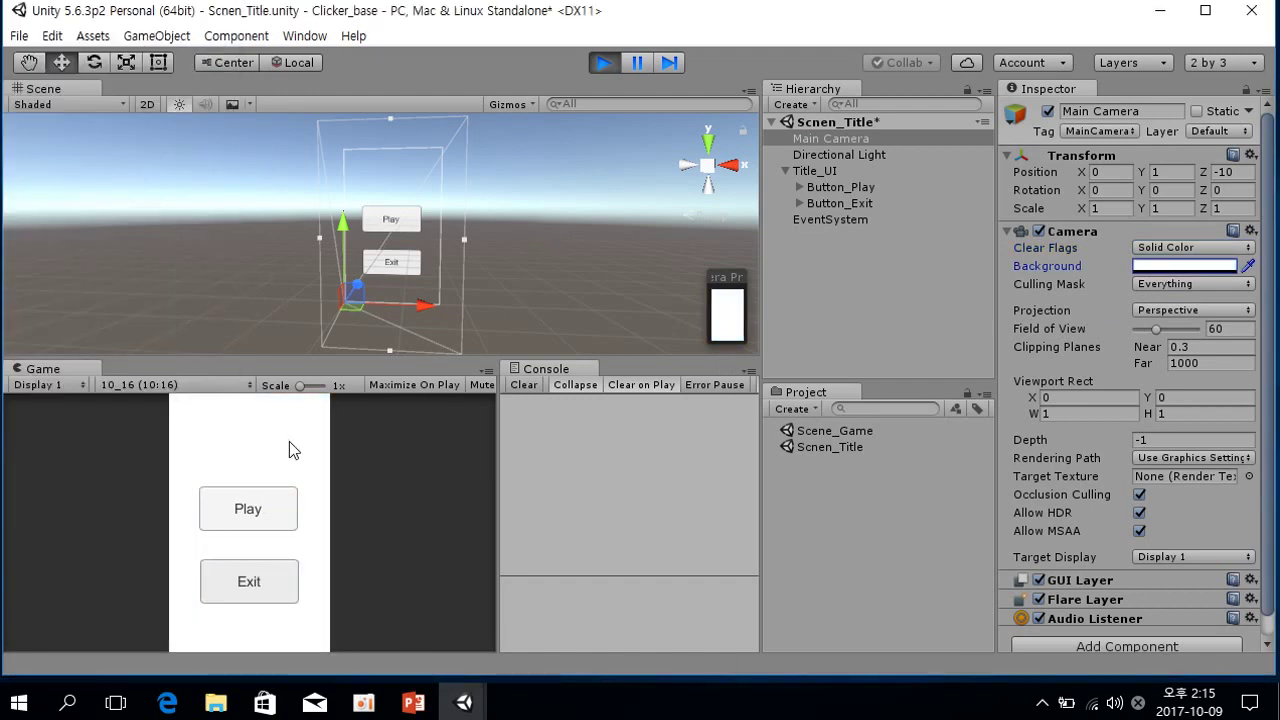
{"action": "left_click", "coordinate": [603, 66]}
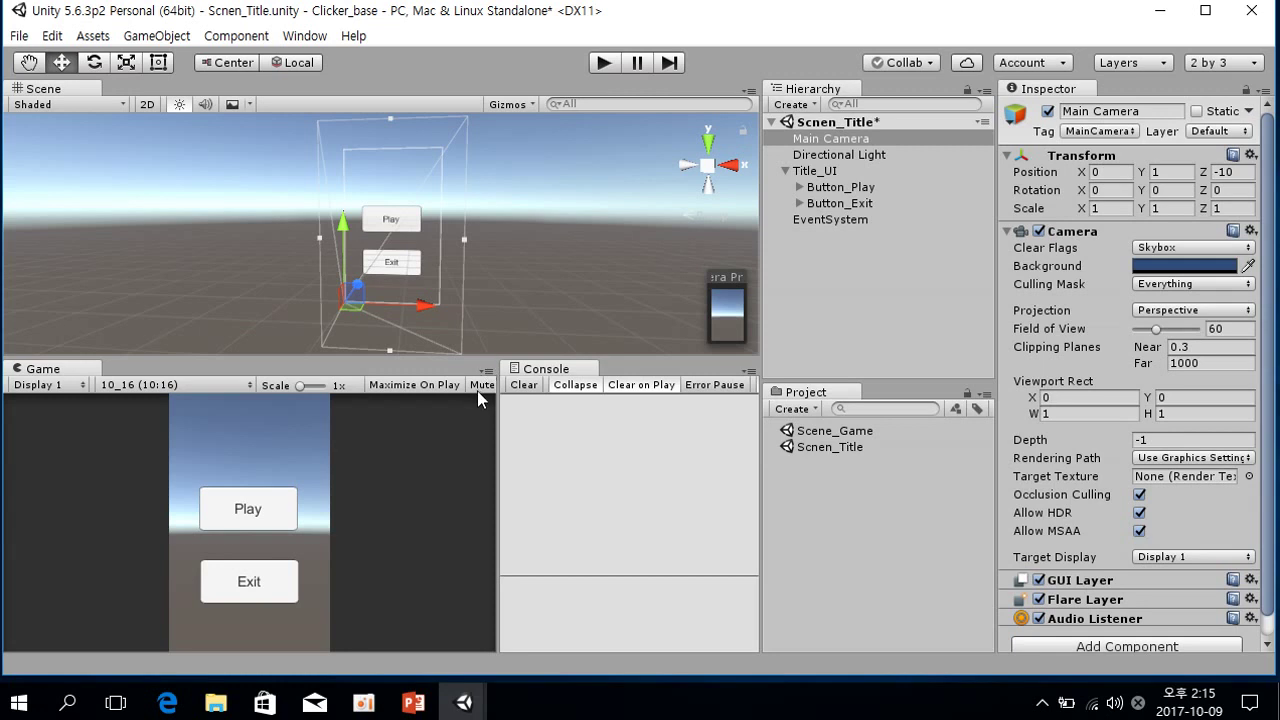
Run the title scene again, test the Exit and Play buttons, and stop the run
{"action": "left_click", "coordinate": [606, 62]}
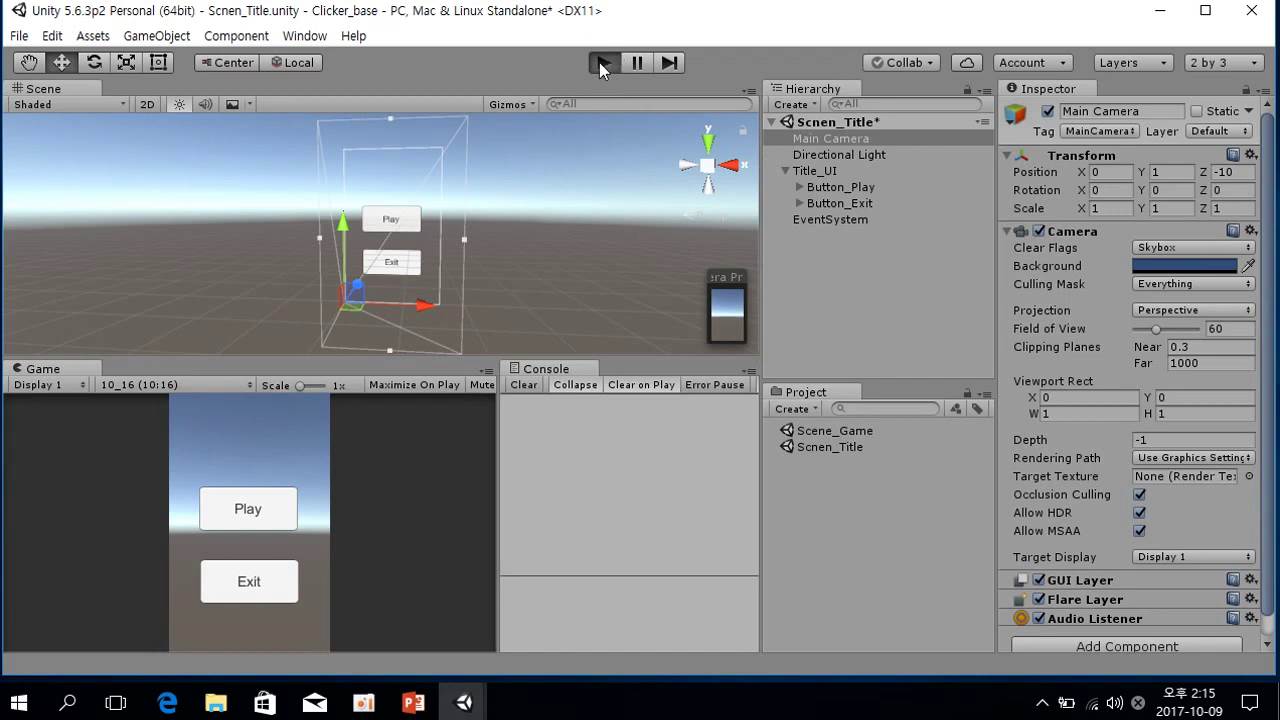
{"action": "left_click", "coordinate": [611, 61]}
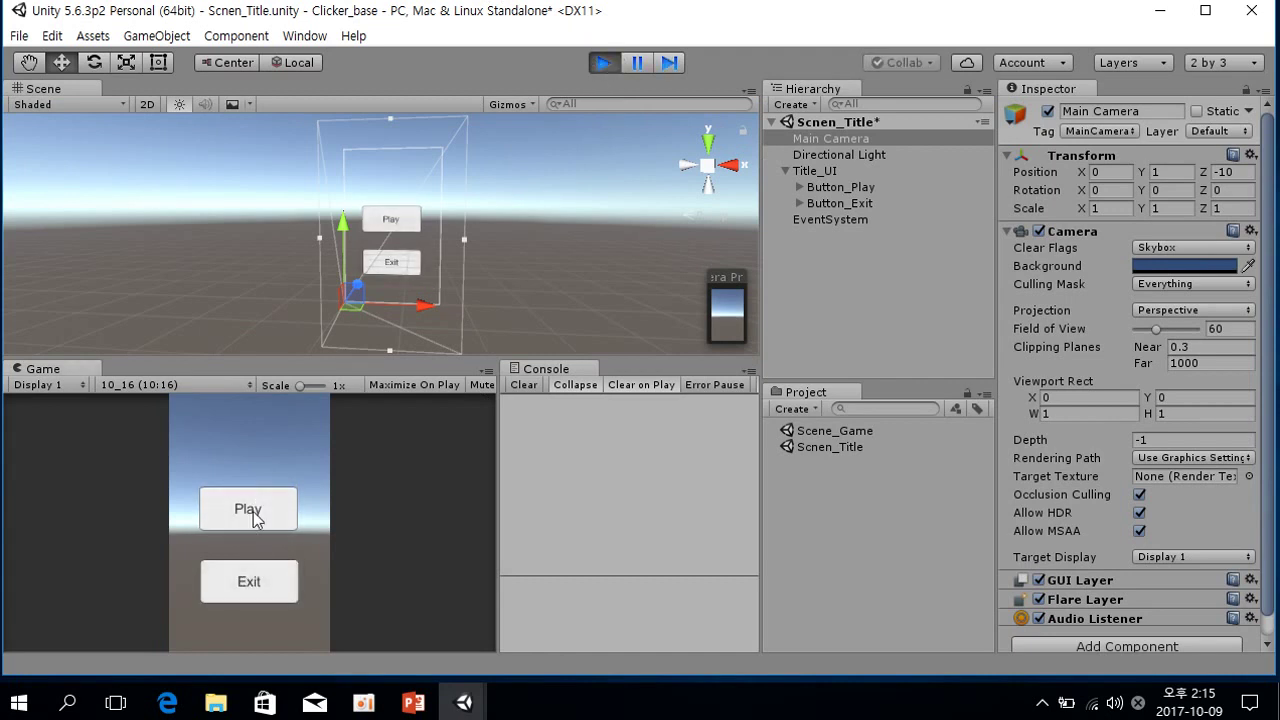
{"action": "left_click", "coordinate": [278, 577]}
{"action": "left_click", "coordinate": [265, 510]}
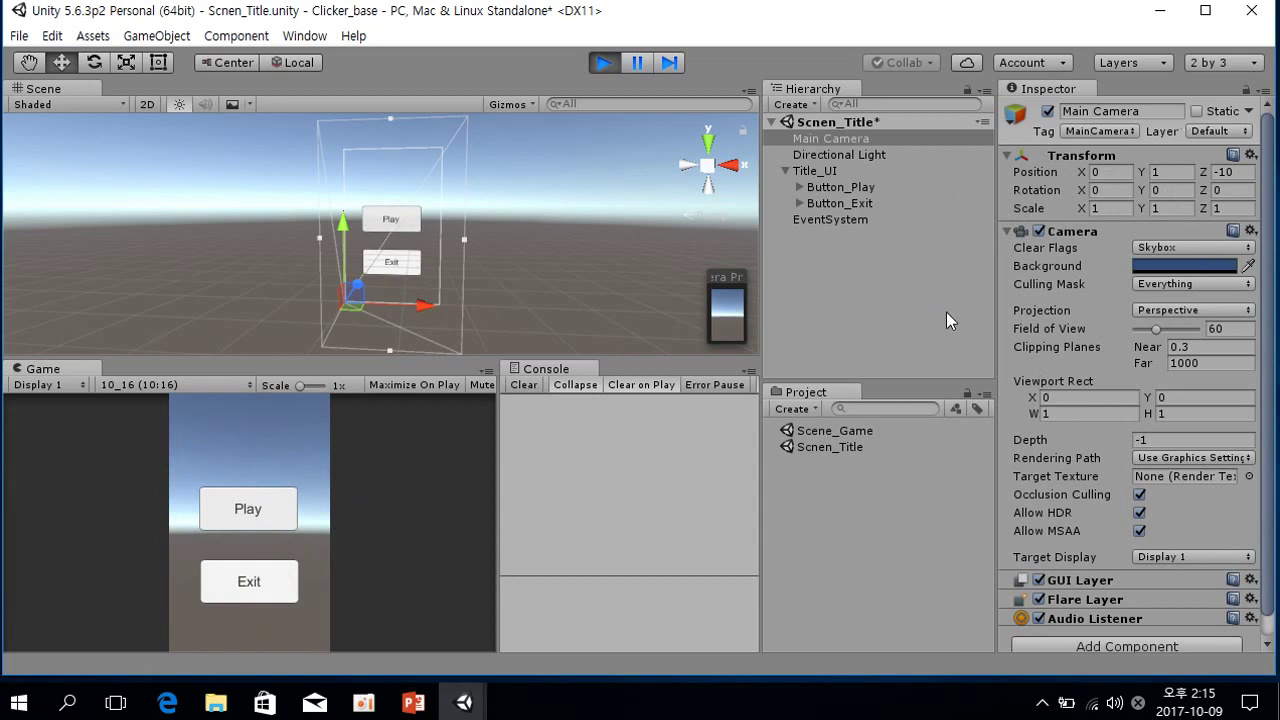
{"action": "left_click", "coordinate": [604, 63]}
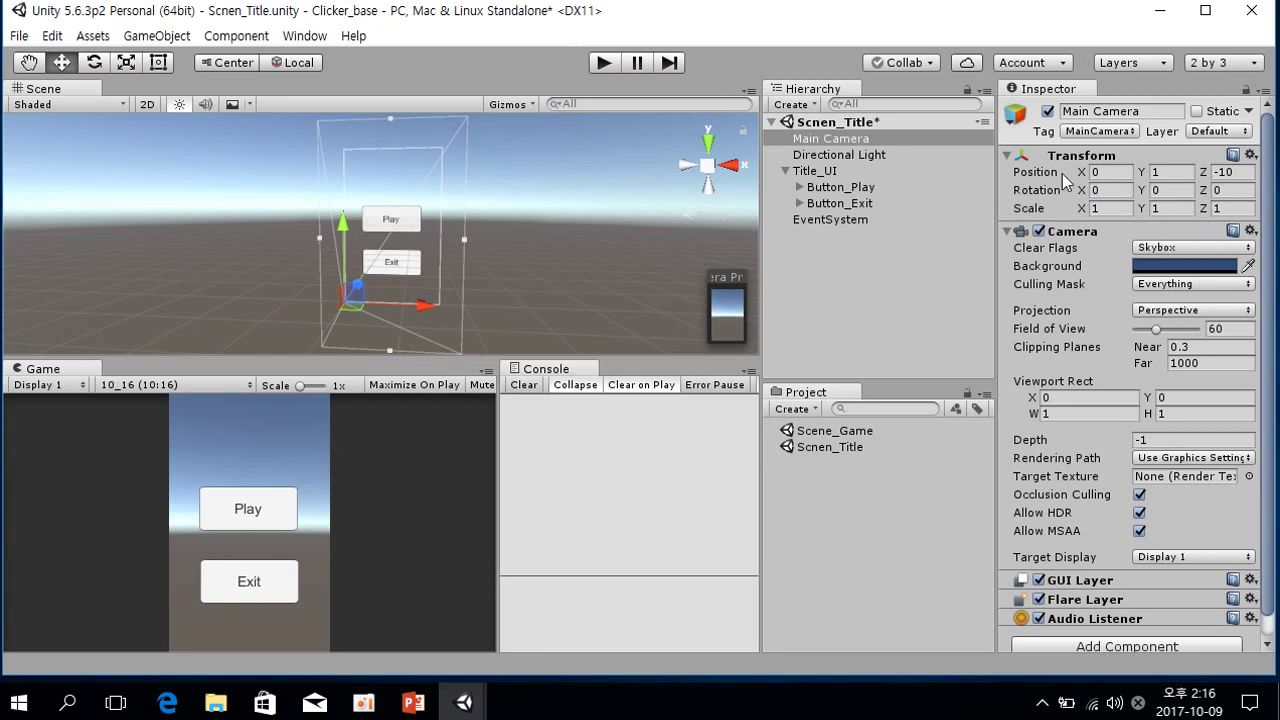
Set the Main Camera's Clear Flags to Solid Color and save the scene
{"action": "left_click", "coordinate": [1205, 250]}
{"action": "left_click", "coordinate": [1190, 290]}
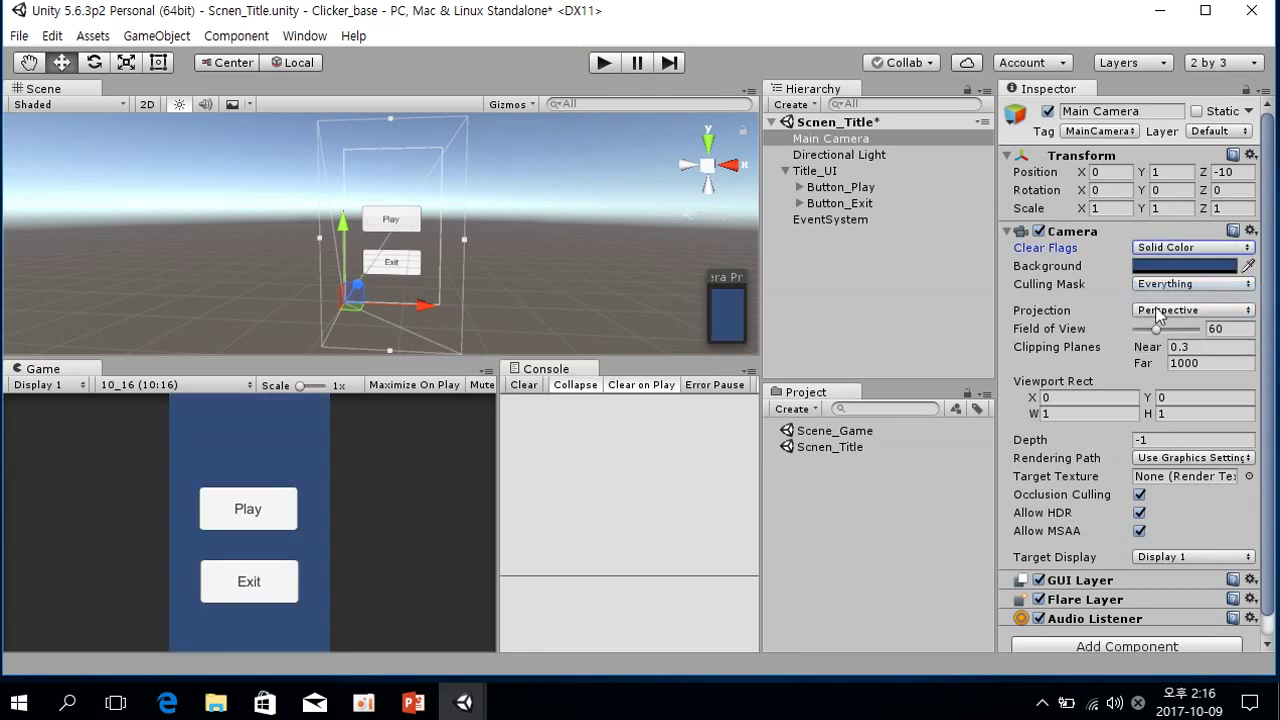
{"action": "left_click", "coordinate": [240, 568]}
{"action": "key", "text": "ctrl+s"}
Resize the Game view taller and shorter to examine how the button sizes relate to the screen, leaving it enlarged
{"action": "left_click_drag", "start_coordinate": [285, 357], "coordinate": [300, 305]}
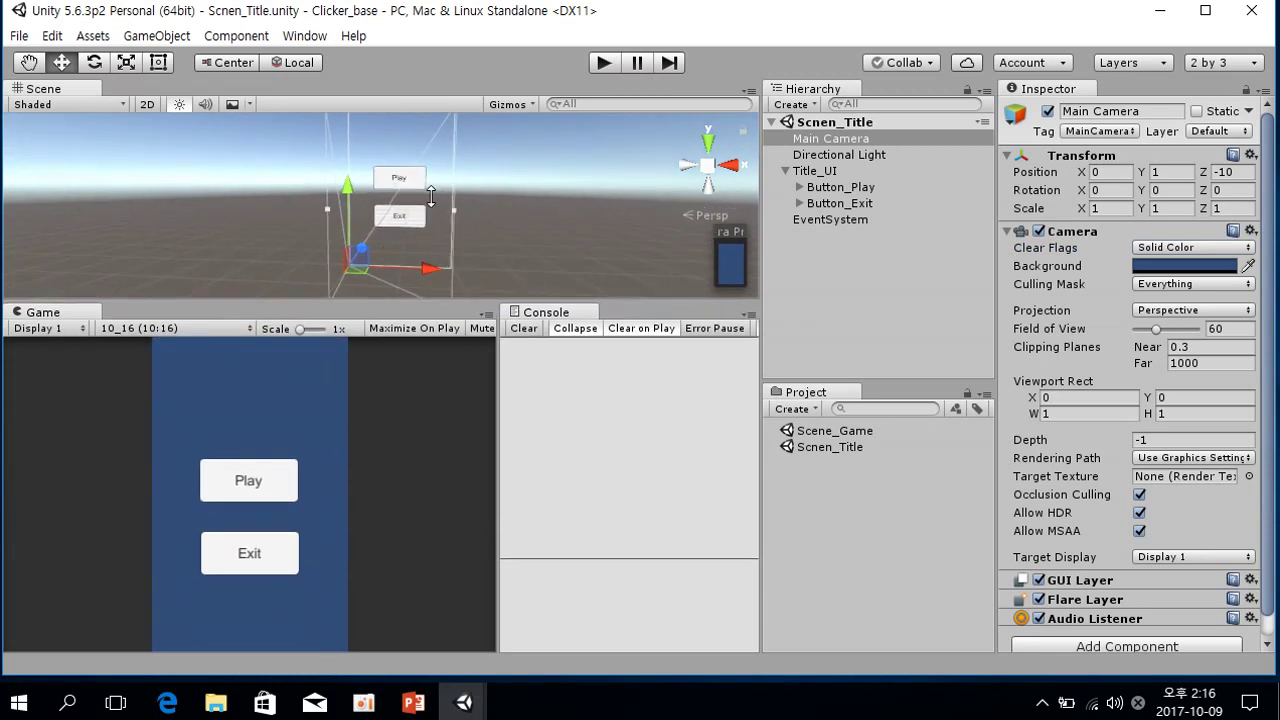
{"action": "left_click_drag", "start_coordinate": [396, 304], "coordinate": [388, 434]}
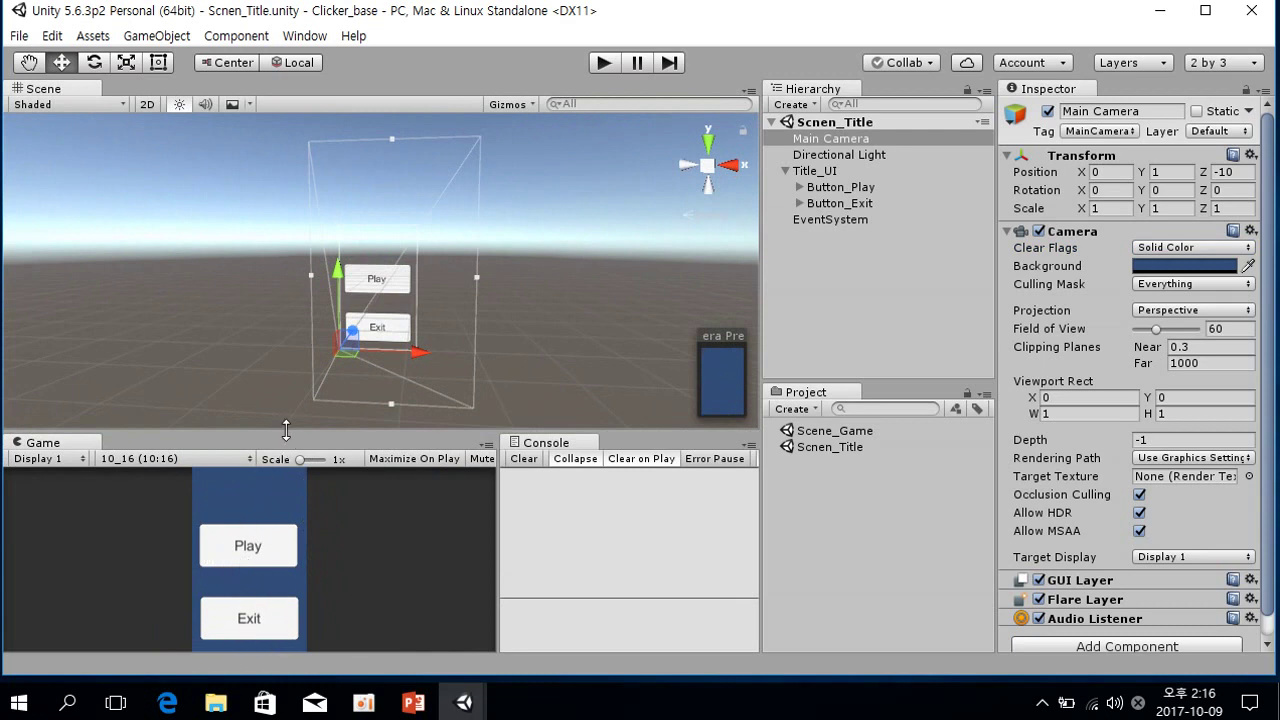
{"action": "left_click_drag", "start_coordinate": [286, 430], "coordinate": [442, 265]}
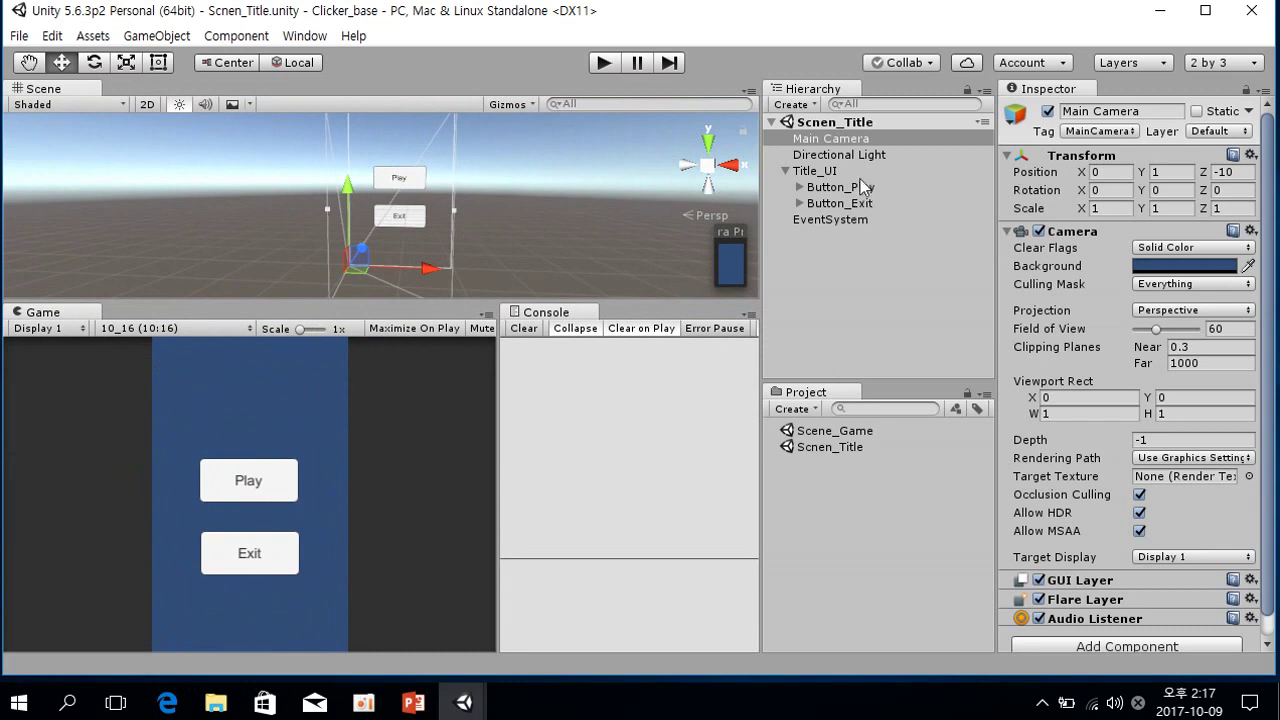
Set the Canvas Scaler's UI Scale Mode on Title_UI to Scale With Screen Size
{"action": "left_click", "coordinate": [822, 172]}
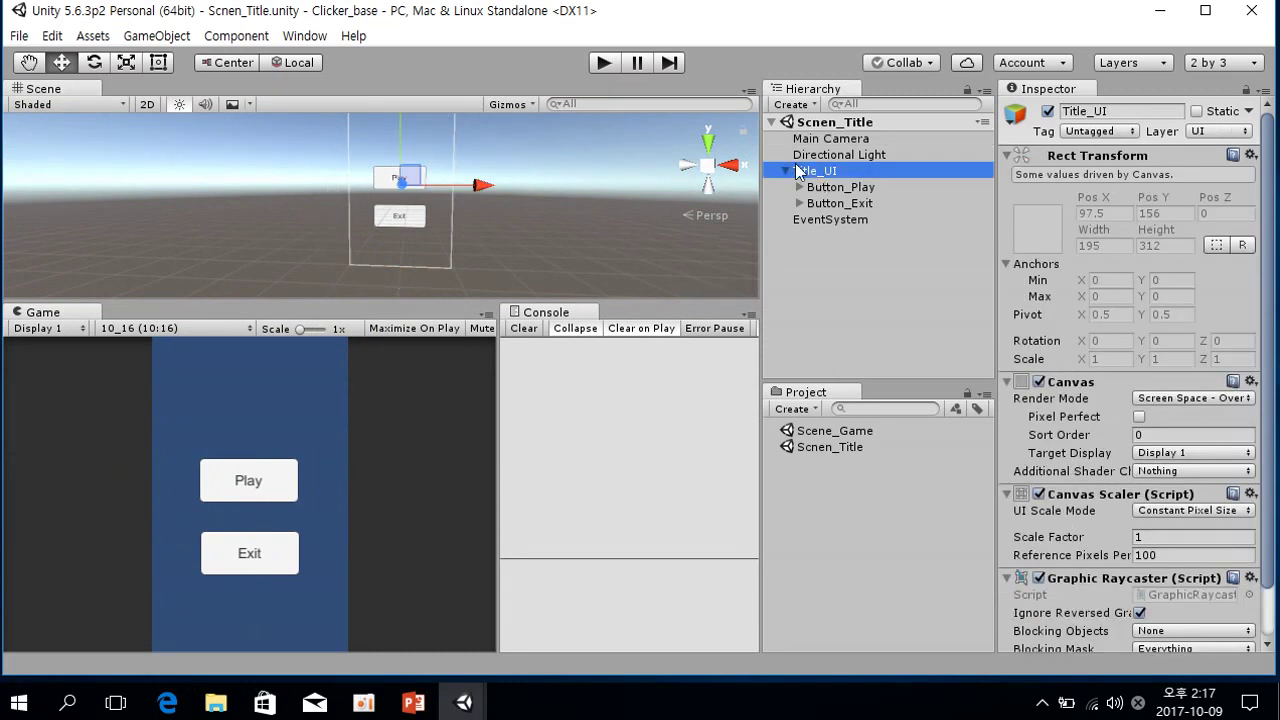
{"action": "scroll", "coordinate": [1070, 420], "scroll_direction": "down", "scroll_amount": 3}
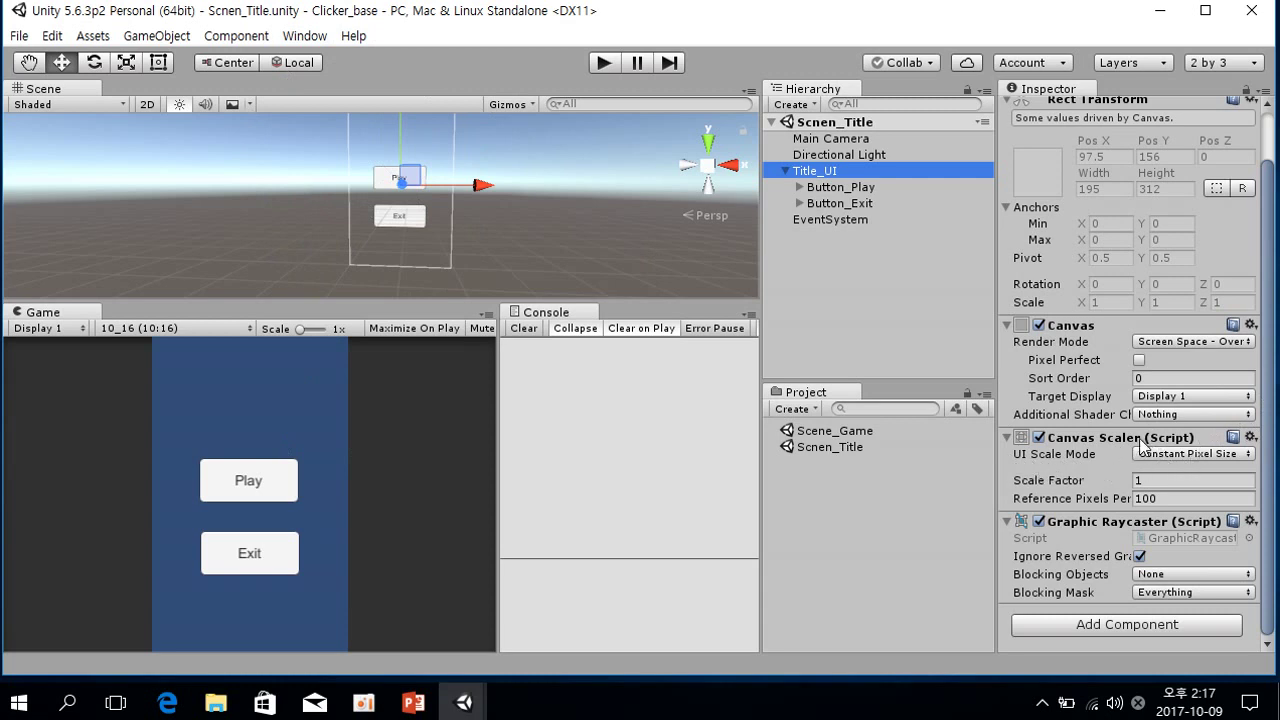
{"action": "left_click", "coordinate": [1208, 456]}
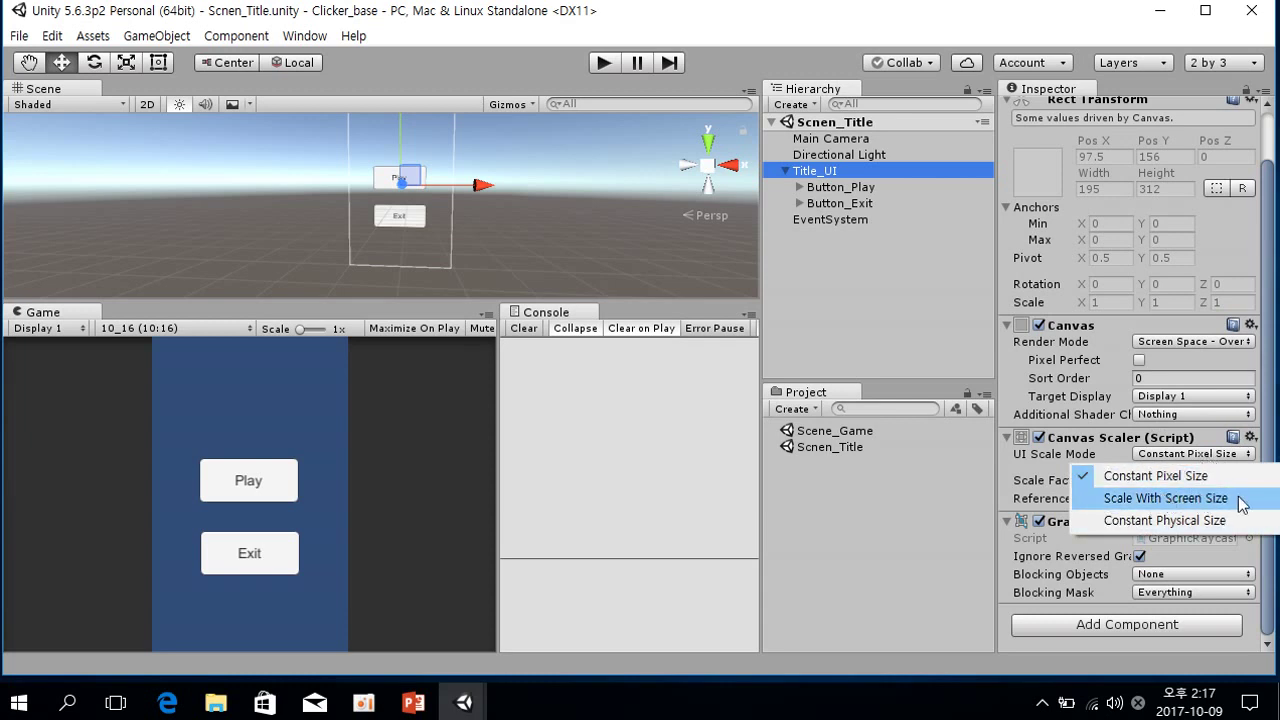
{"action": "left_click", "coordinate": [1137, 500]}
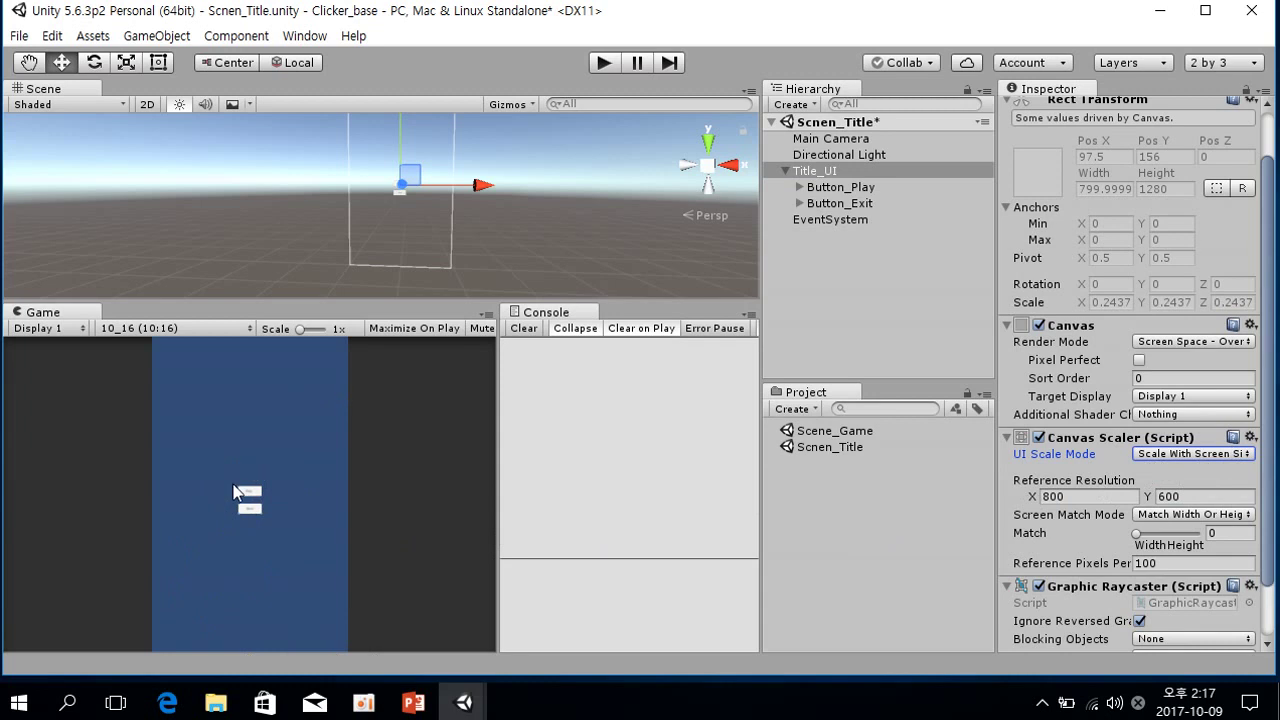
Try a width of 500 and a height of 450 on Button_Play, and undo both size changes
{"action": "left_click", "coordinate": [858, 188]}
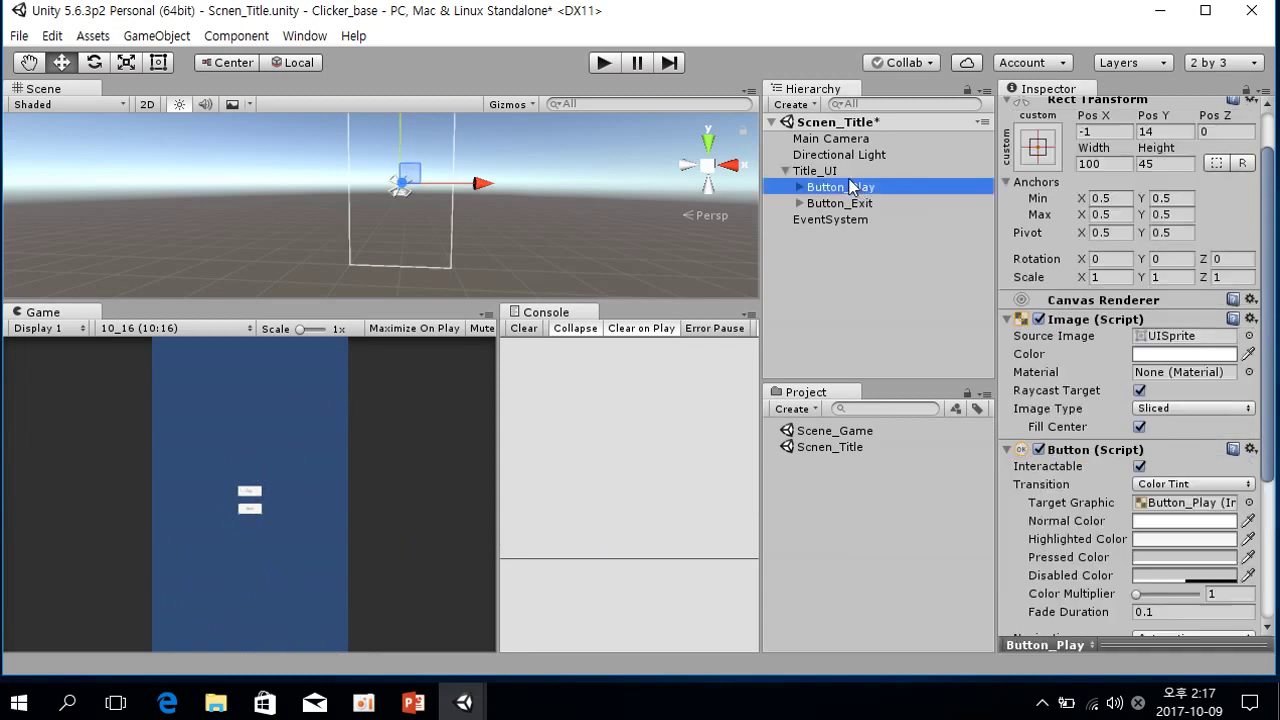
{"action": "left_click", "coordinate": [1108, 163]}
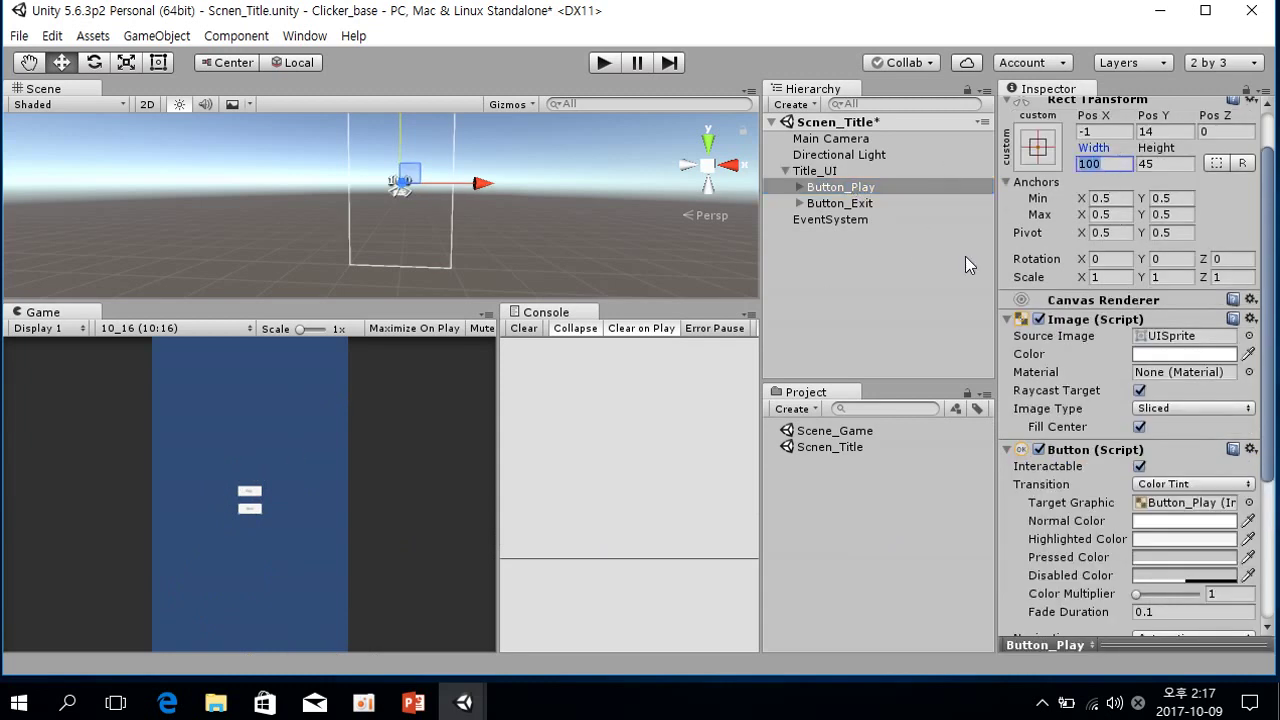
{"action": "type", "text": "500"}
{"action": "key", "text": "Tab"}
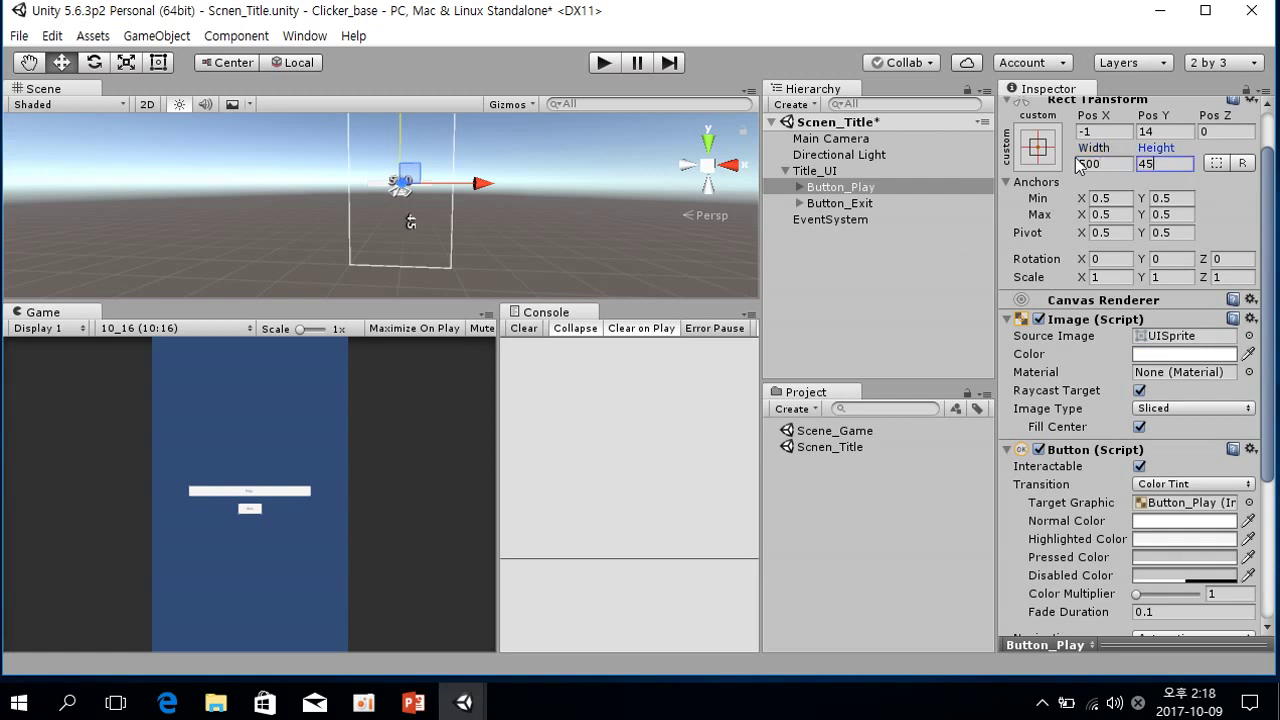
{"action": "type", "text": "450"}
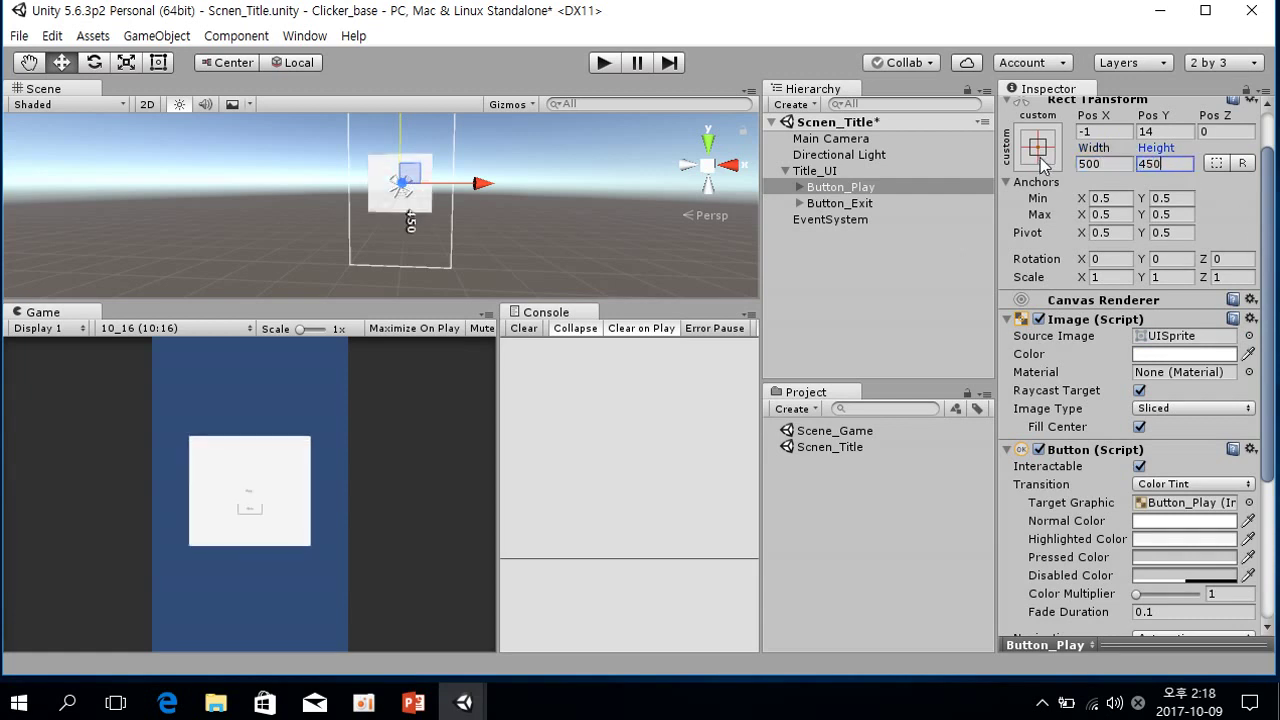
{"action": "key", "text": "ctrl+z"}
{"action": "key", "text": "ctrl+z"}
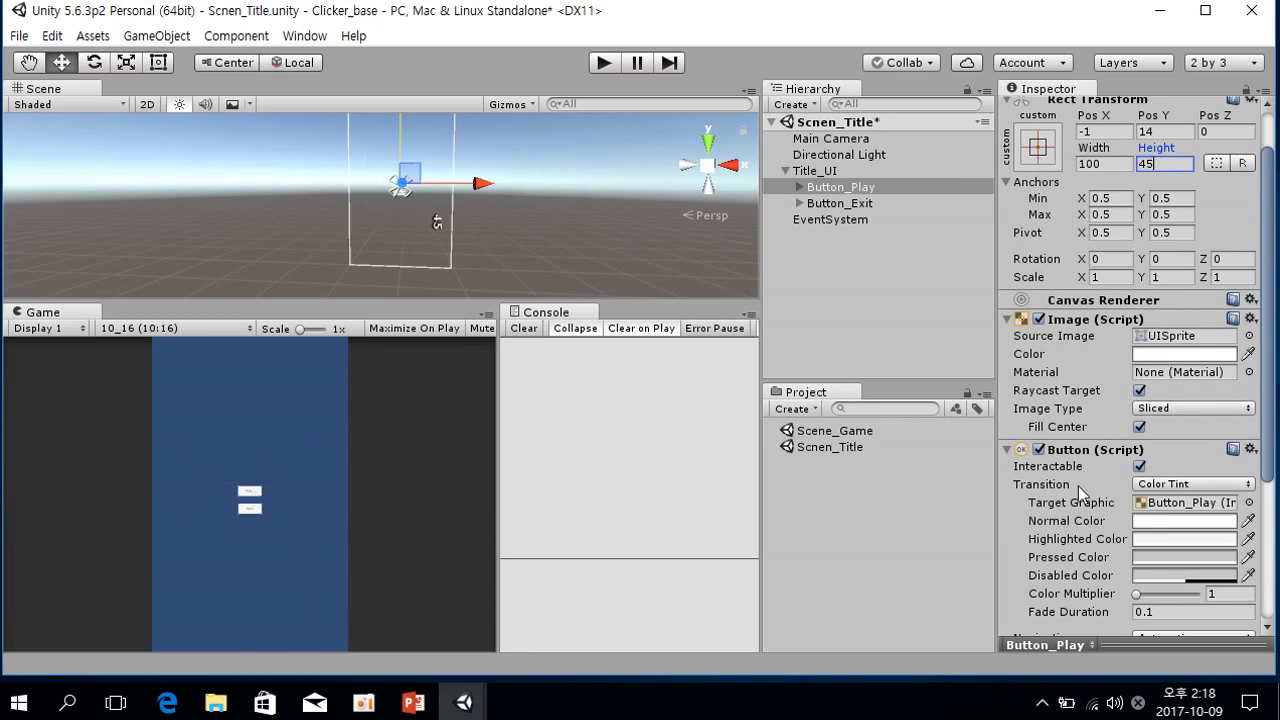
Set the Canvas Scaler's Reference Resolution on Title_UI to 400 by 300
{"action": "left_click", "coordinate": [818, 172]}
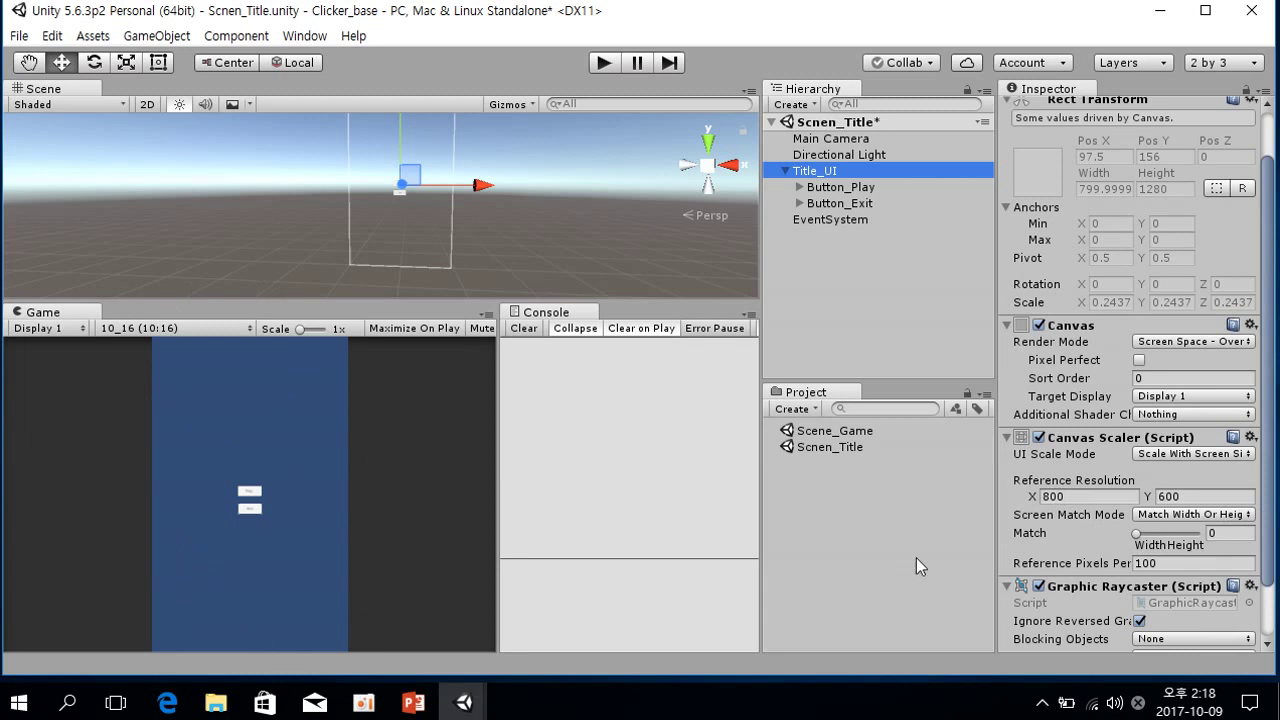
{"action": "left_click", "coordinate": [1070, 496]}
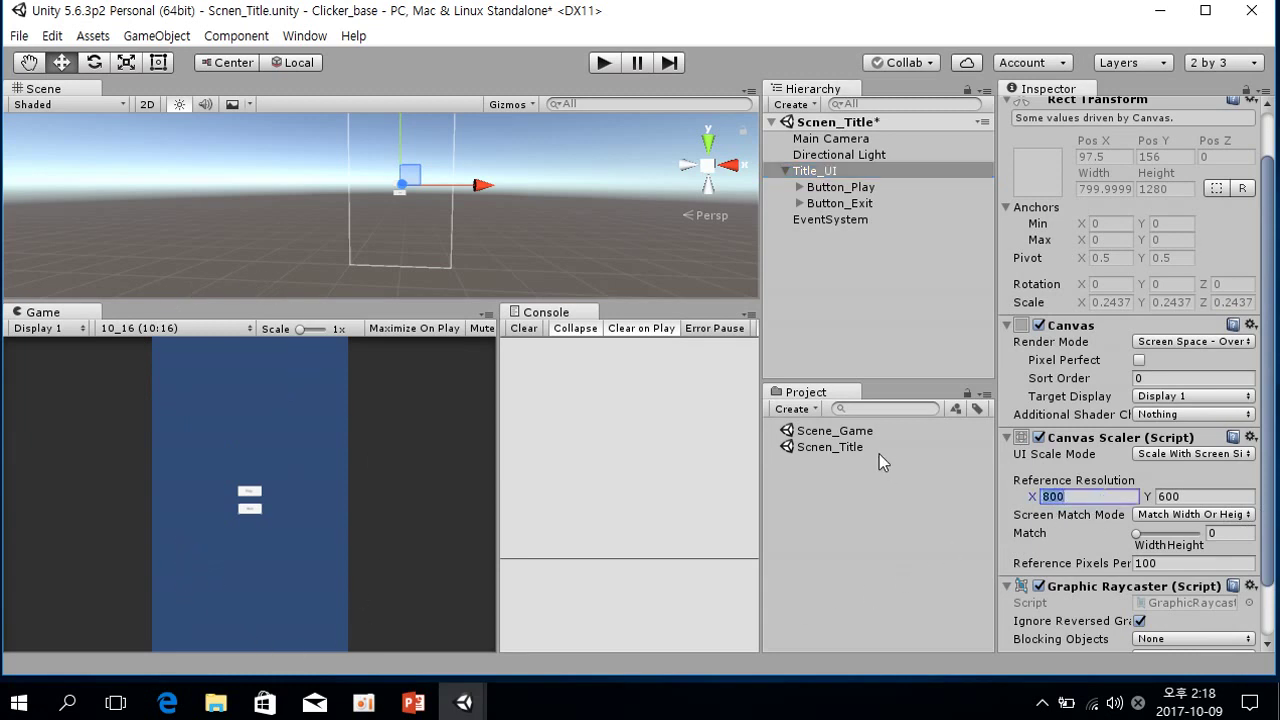
{"action": "type", "text": "400"}
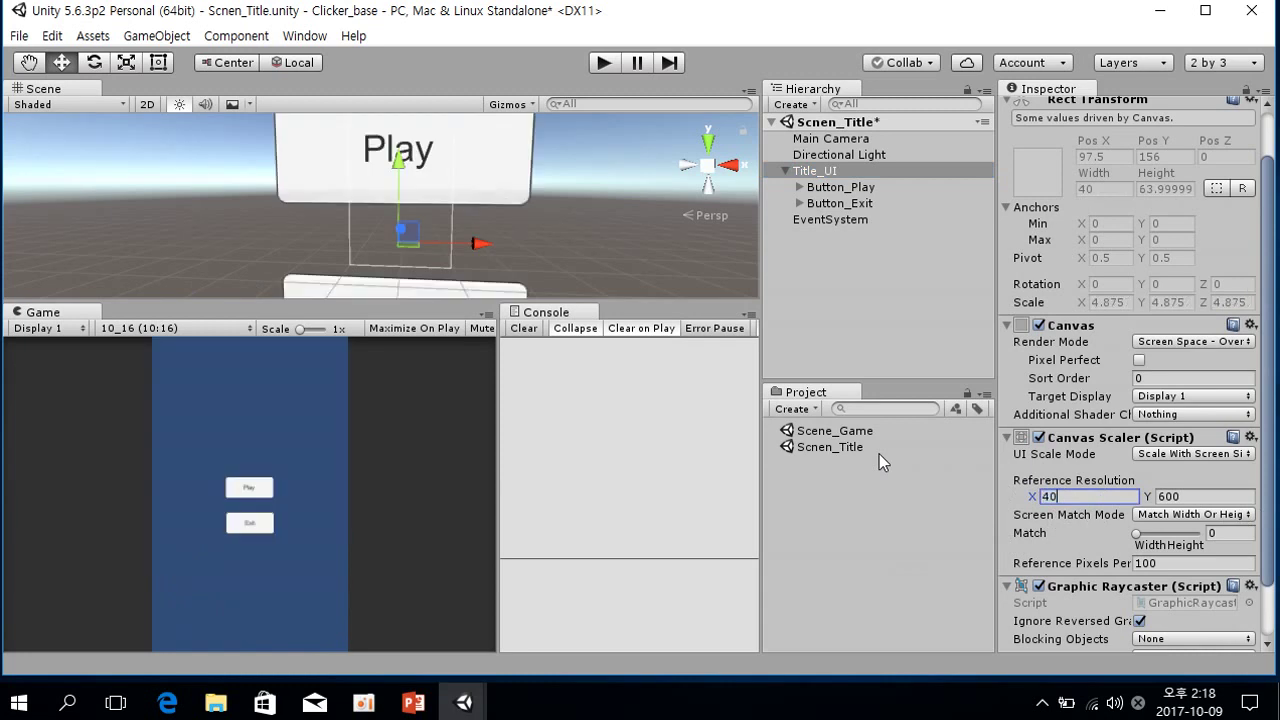
{"action": "key", "text": "Tab"}
{"action": "type", "text": "300"}
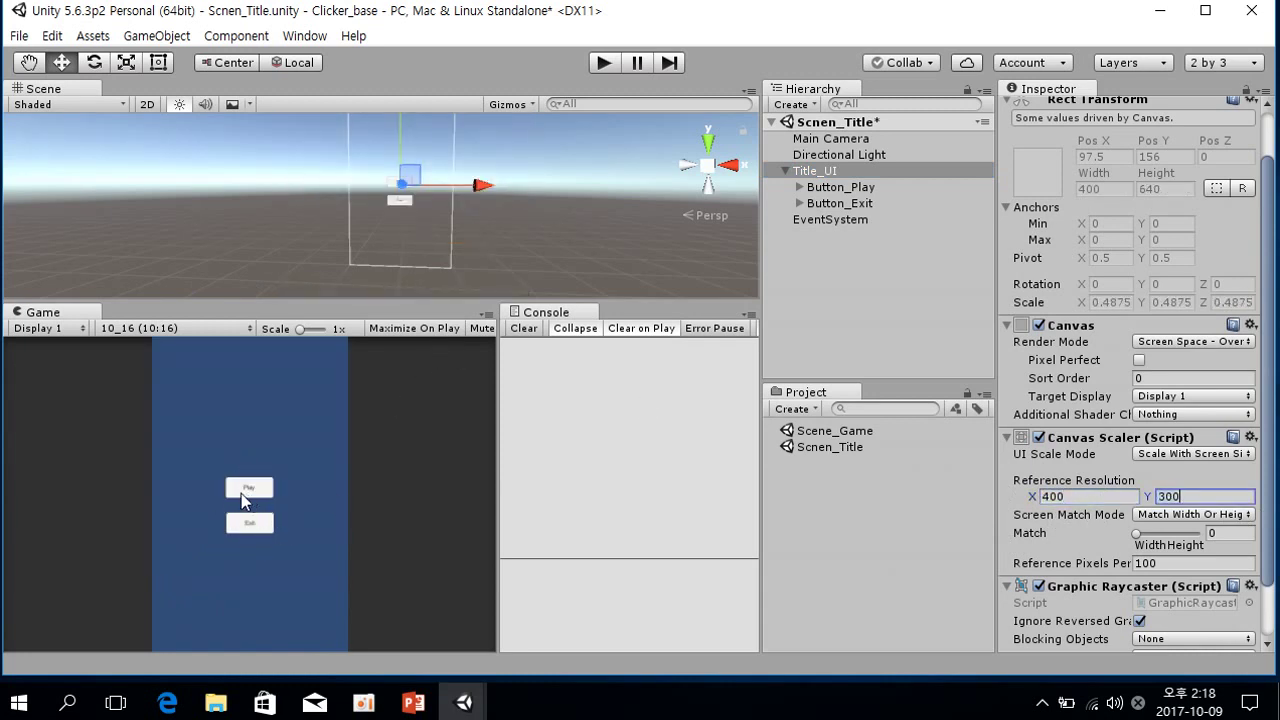
Resize Button_Play and Button_Exit together to a width of 200 and a height of 90
{"action": "left_click", "coordinate": [857, 188]}
{"action": "left_click", "coordinate": [835, 204], "text": "shift"}
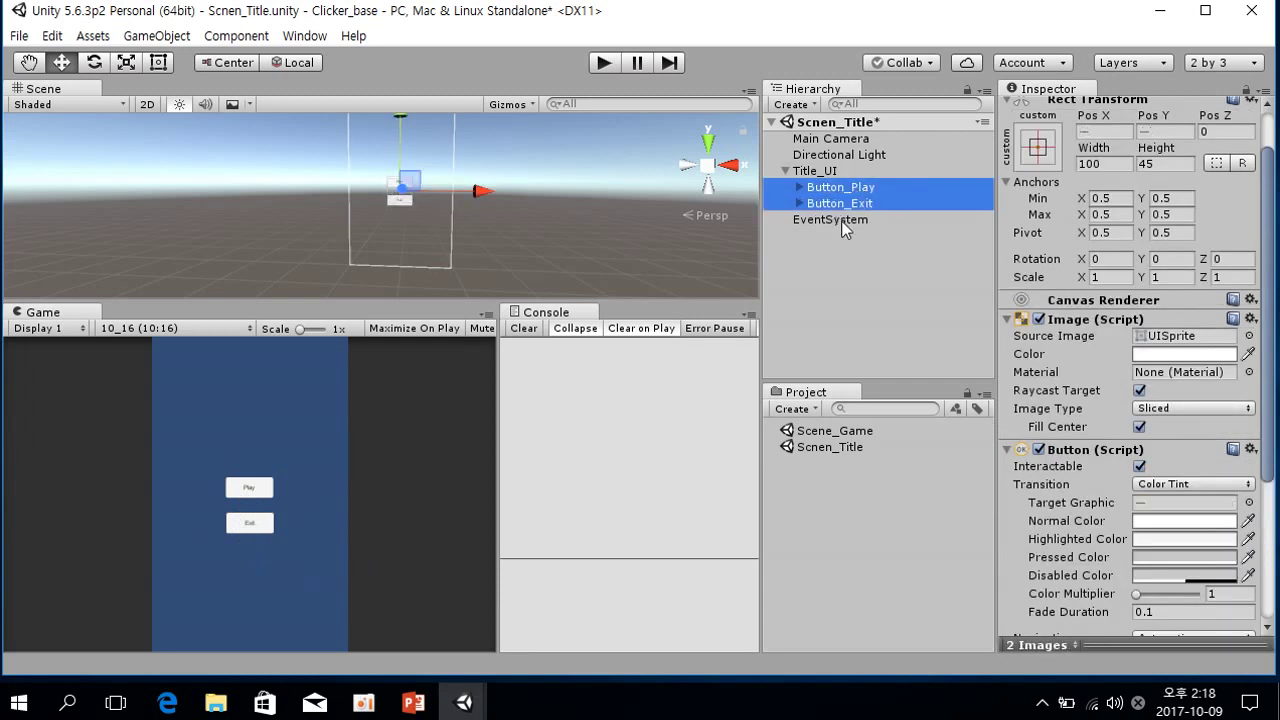
{"action": "left_click", "coordinate": [1116, 163]}
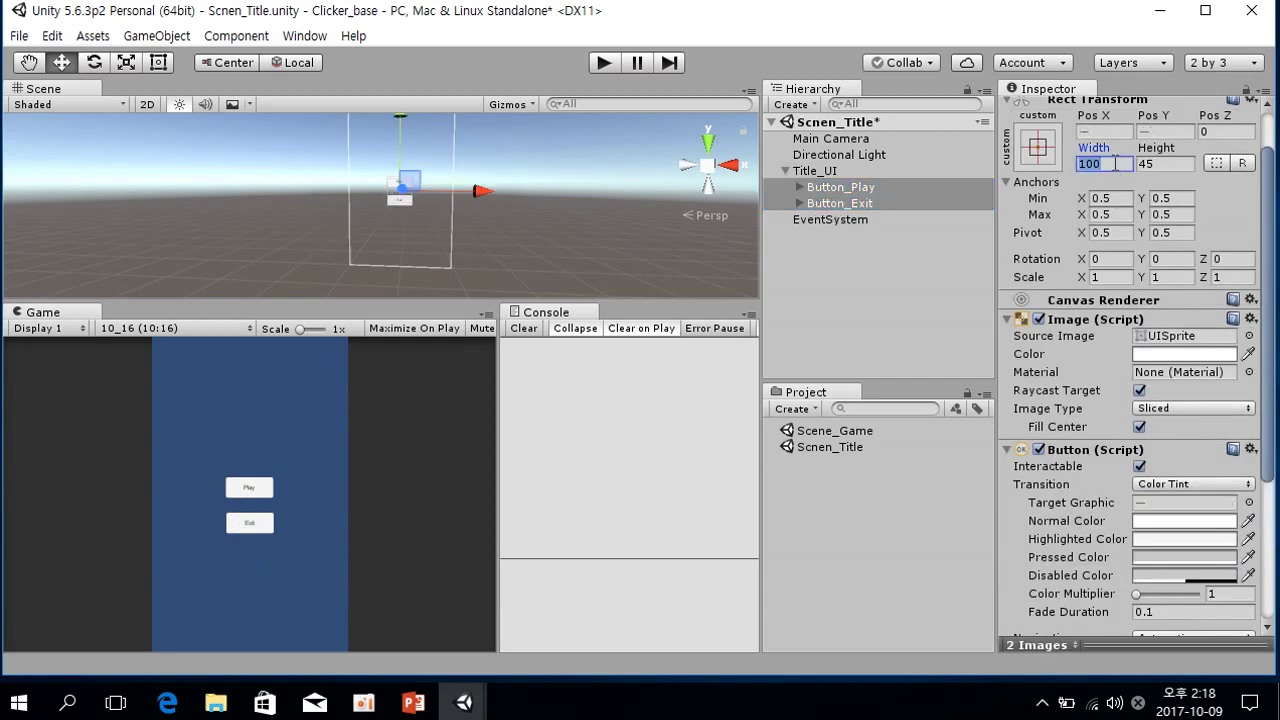
{"action": "type", "text": "200"}
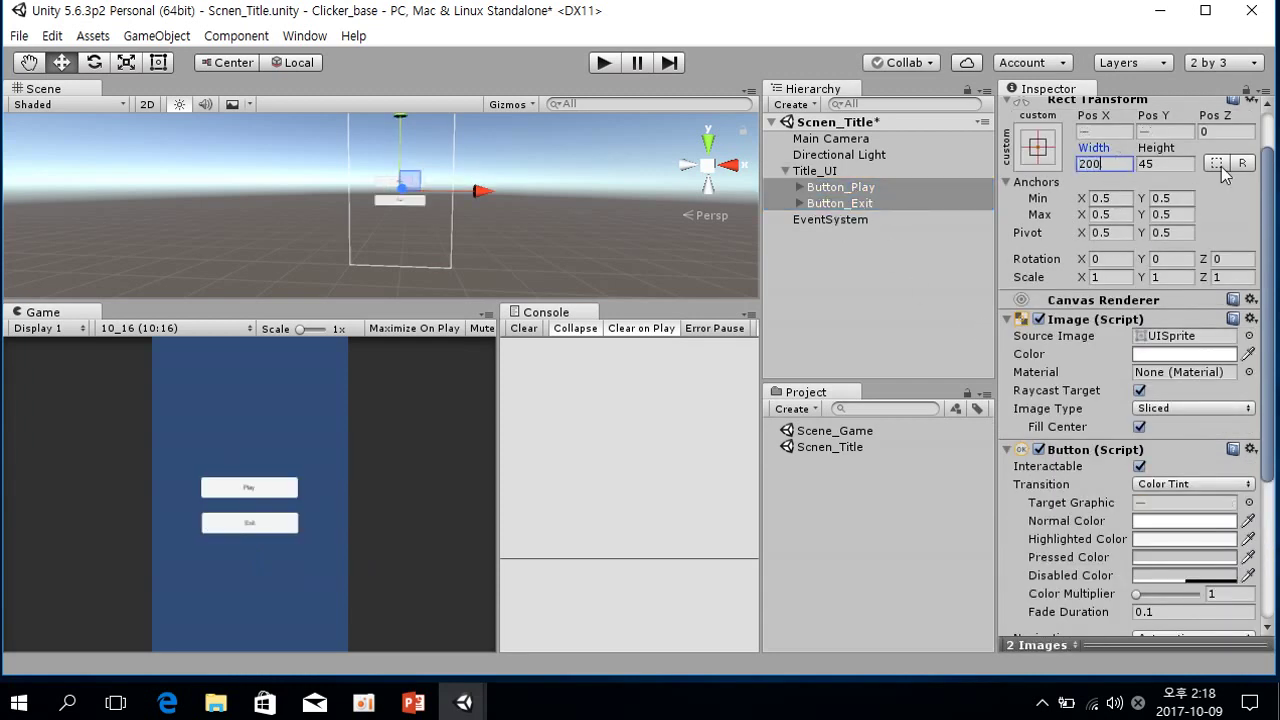
{"action": "left_click", "coordinate": [1168, 163]}
{"action": "type", "text": "80"}
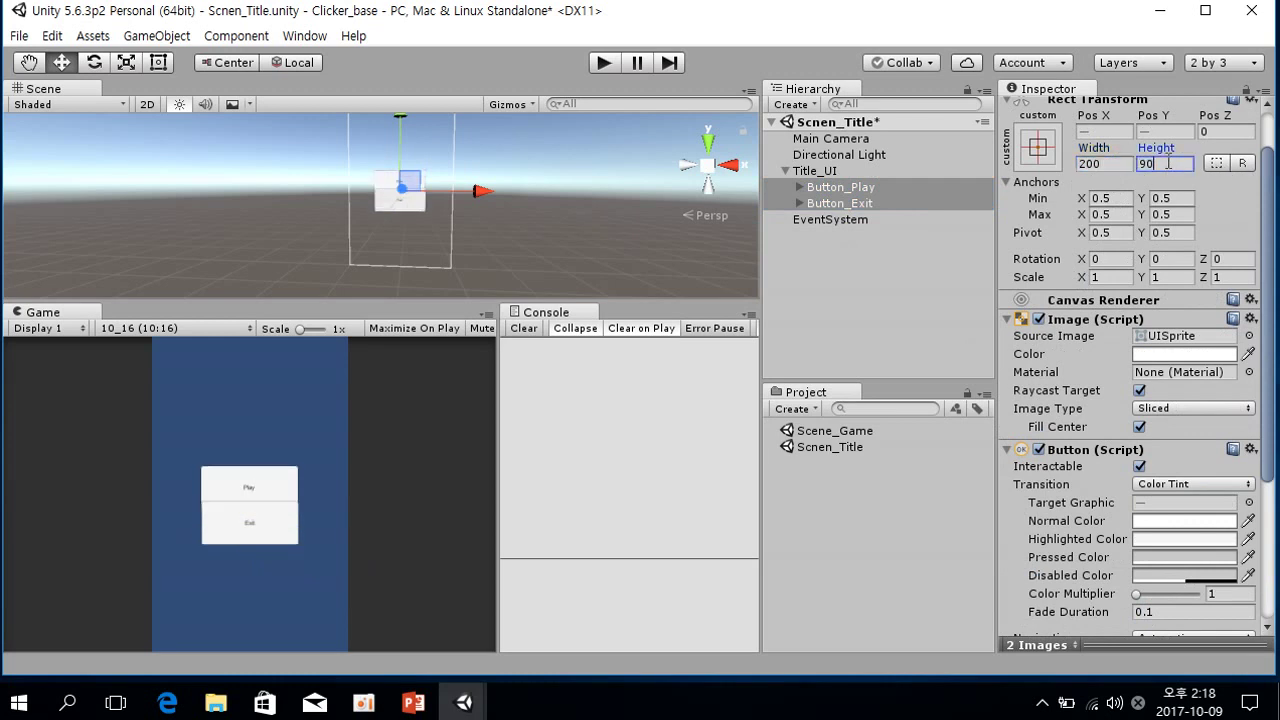
Move Button_Exit down below Button_Play, to a Pos Y of about -157
{"action": "left_click", "coordinate": [485, 213]}
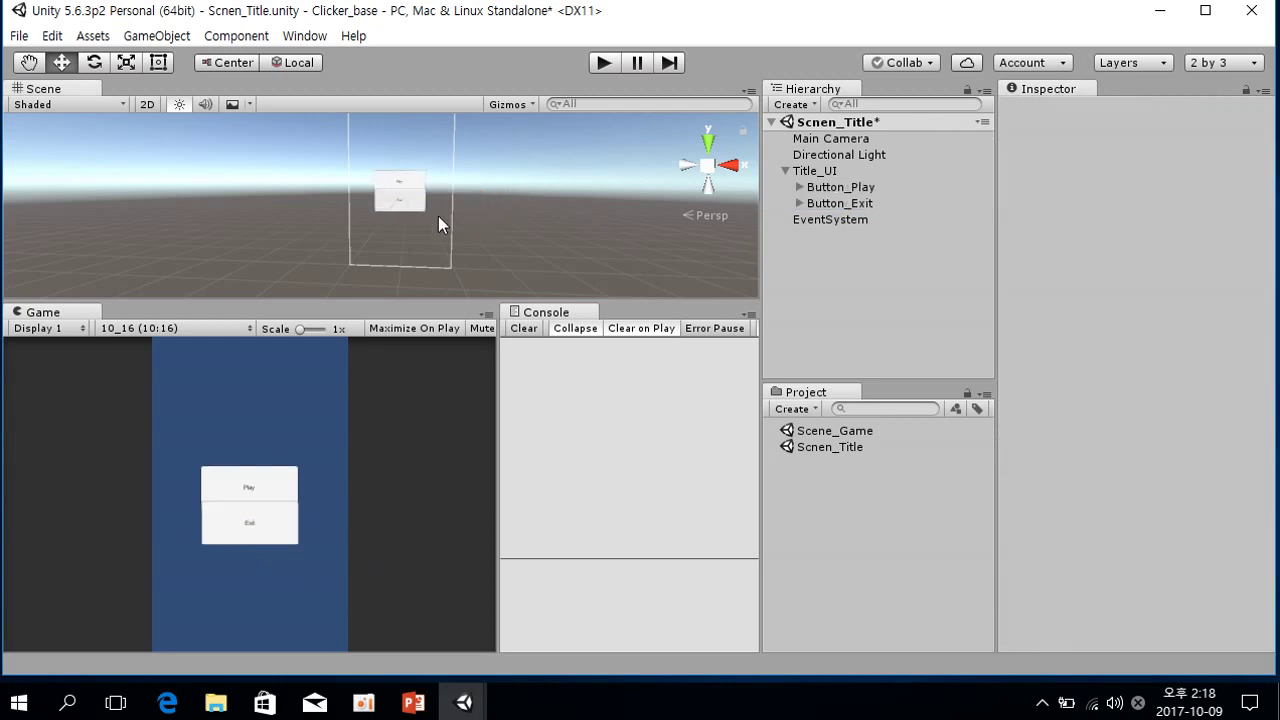
{"action": "left_click", "coordinate": [812, 204]}
{"action": "left_click_drag", "start_coordinate": [397, 134], "coordinate": [391, 166]}
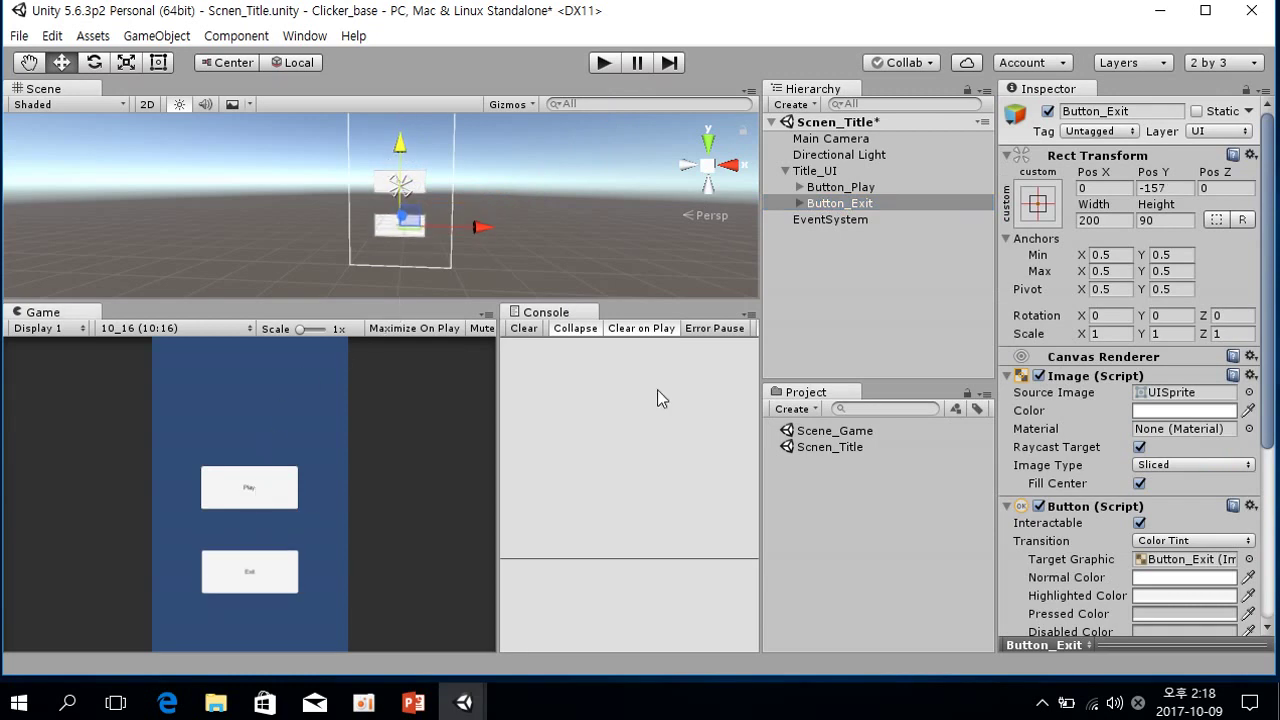
Set the font size of the Text objects under Button_Play and Button_Exit to 32
{"action": "left_click", "coordinate": [800, 187]}
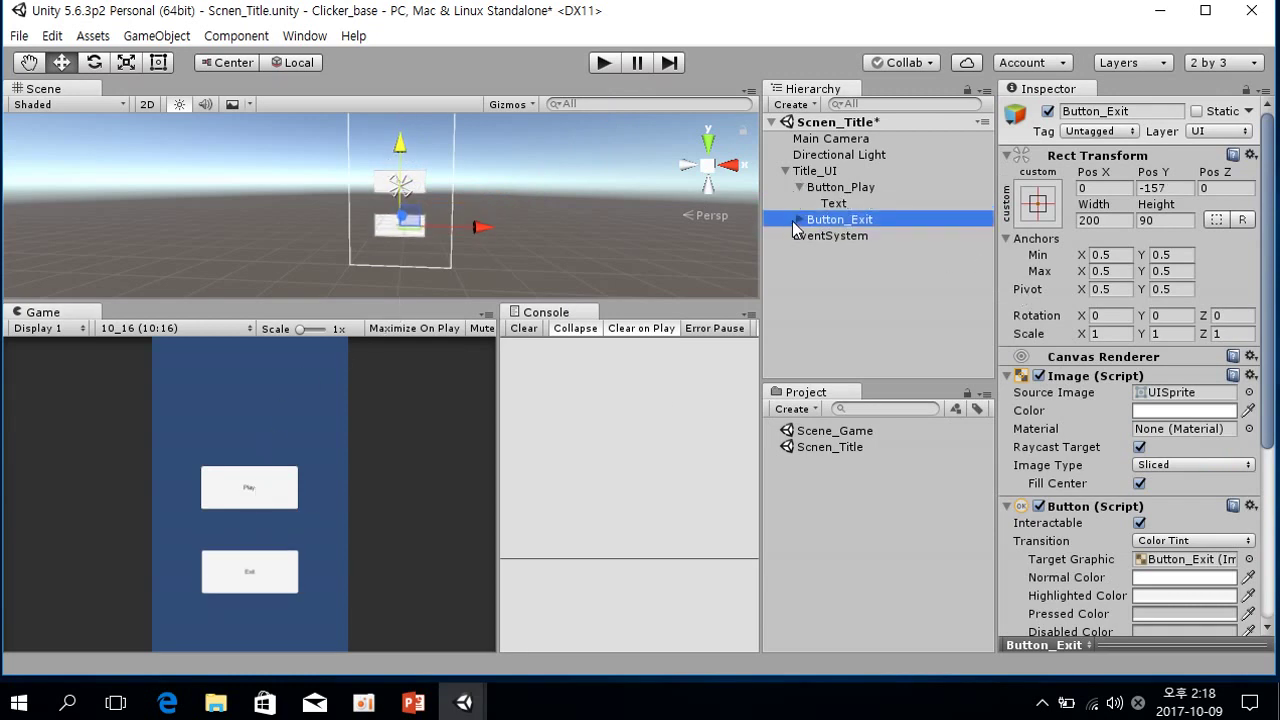
{"action": "left_click", "coordinate": [800, 219]}
{"action": "left_click", "coordinate": [833, 203]}
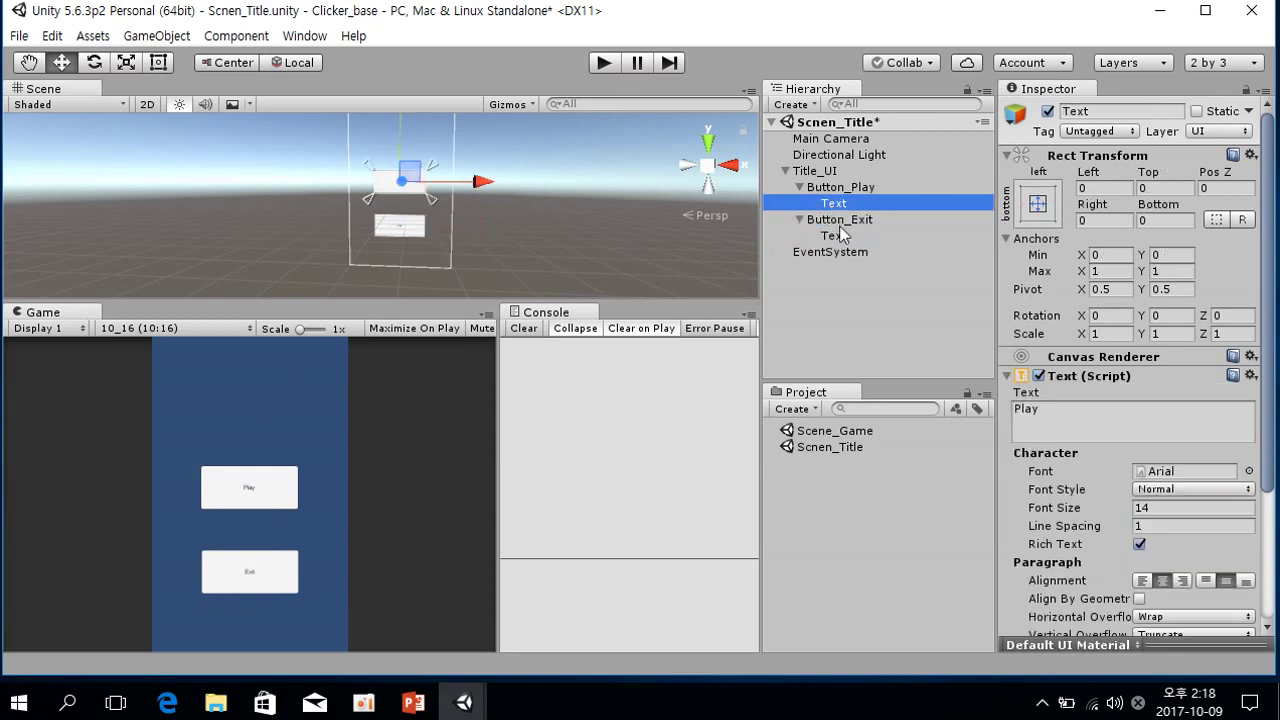
{"action": "left_click", "coordinate": [838, 235], "text": "ctrl"}
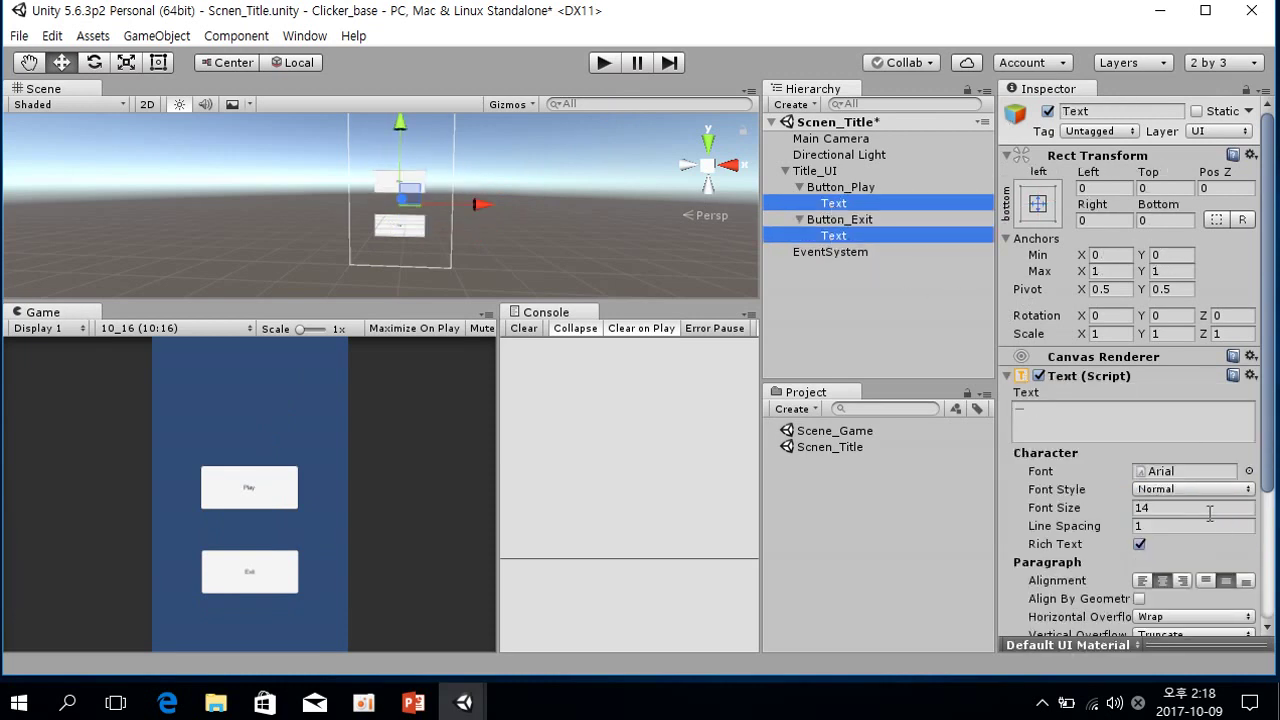
{"action": "left_click", "coordinate": [1160, 508]}
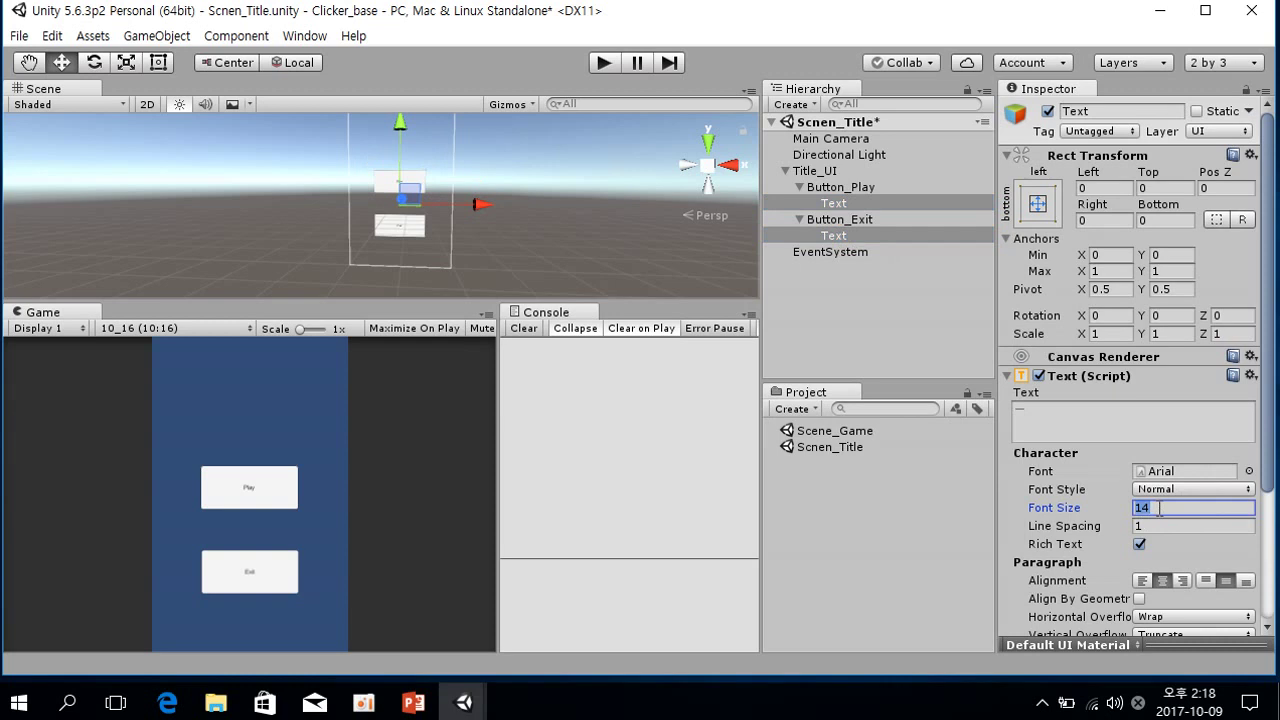
{"action": "type", "text": "24"}
{"action": "key", "text": "ctrl+a"}
{"action": "type", "text": "32"}
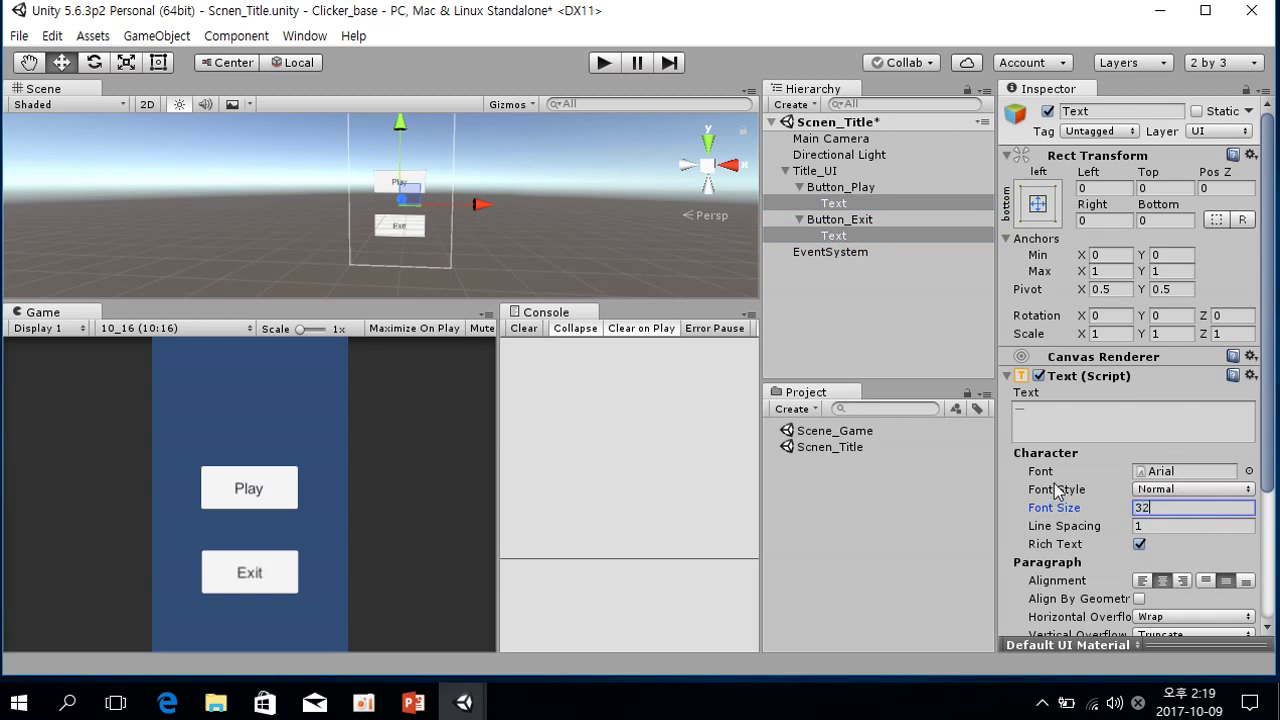
Set the font style of both button labels to Bold and save the scene
{"action": "left_click", "coordinate": [1167, 489]}
{"action": "left_click", "coordinate": [1158, 535]}
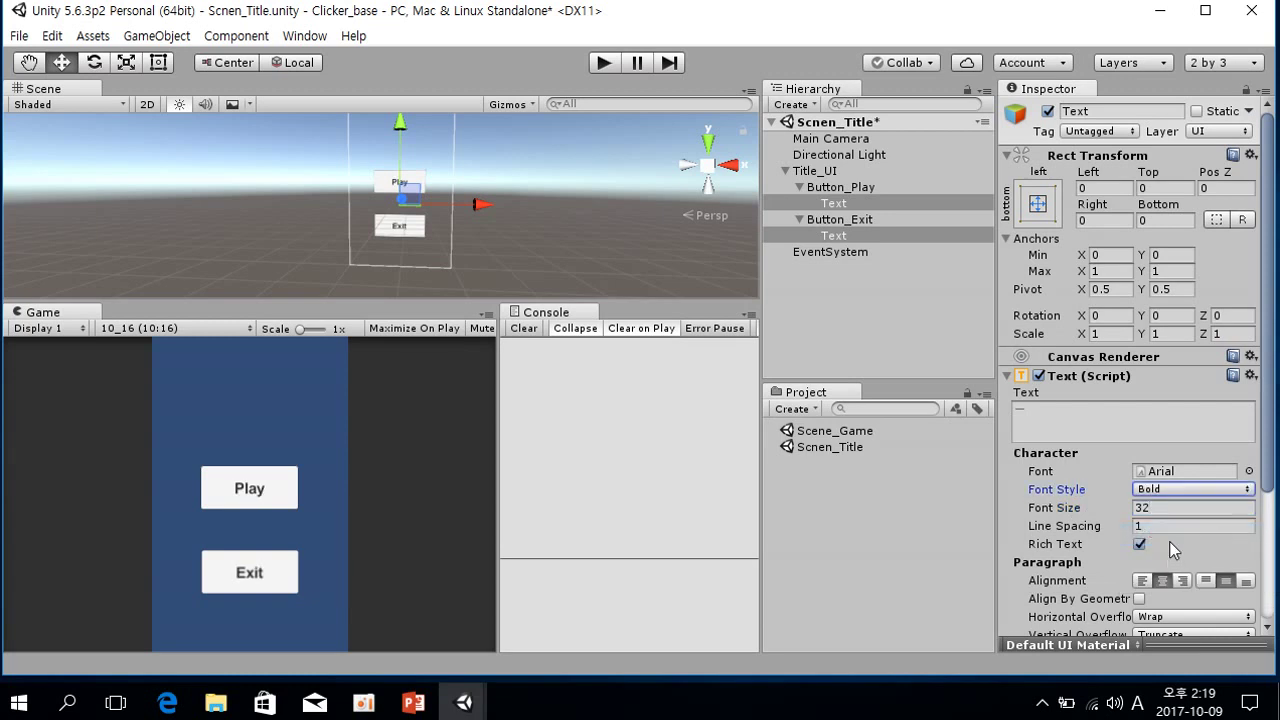
{"action": "key", "text": "ctrl+s"}
Try different anchor Min X values on Button_Play and return the anchor to 0.5
{"action": "left_click", "coordinate": [816, 171]}
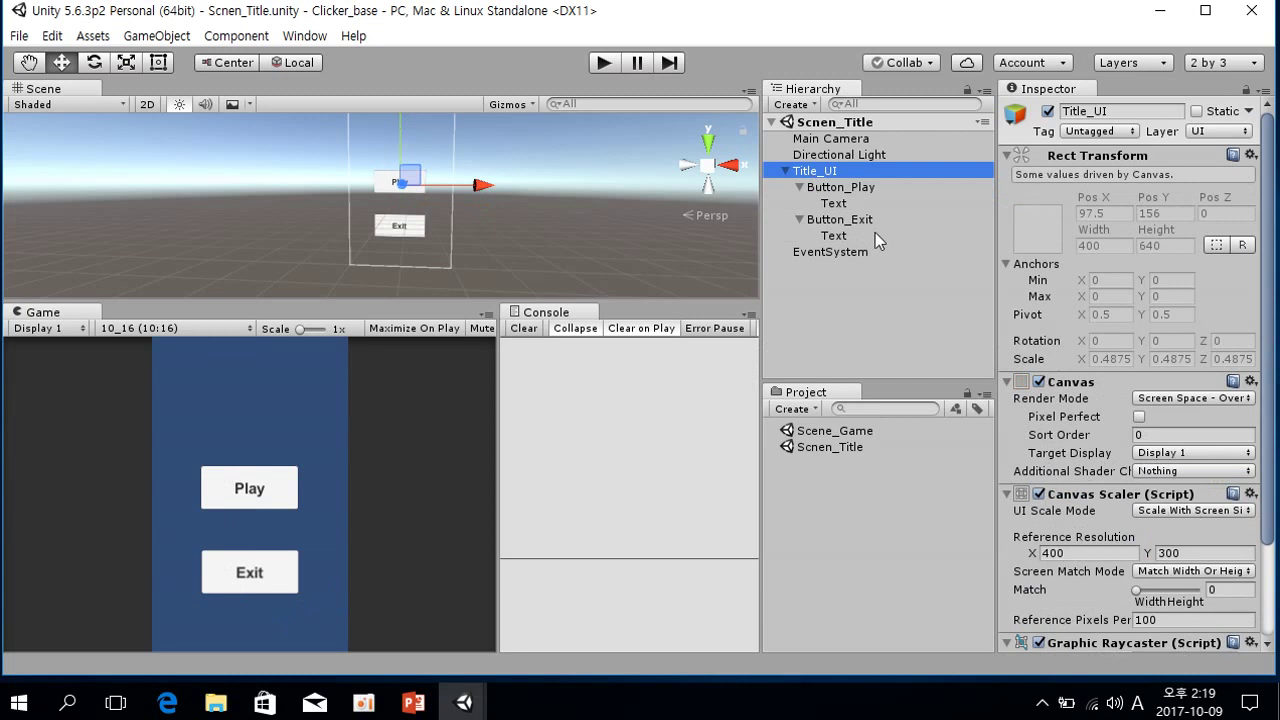
{"action": "left_click", "coordinate": [848, 190]}
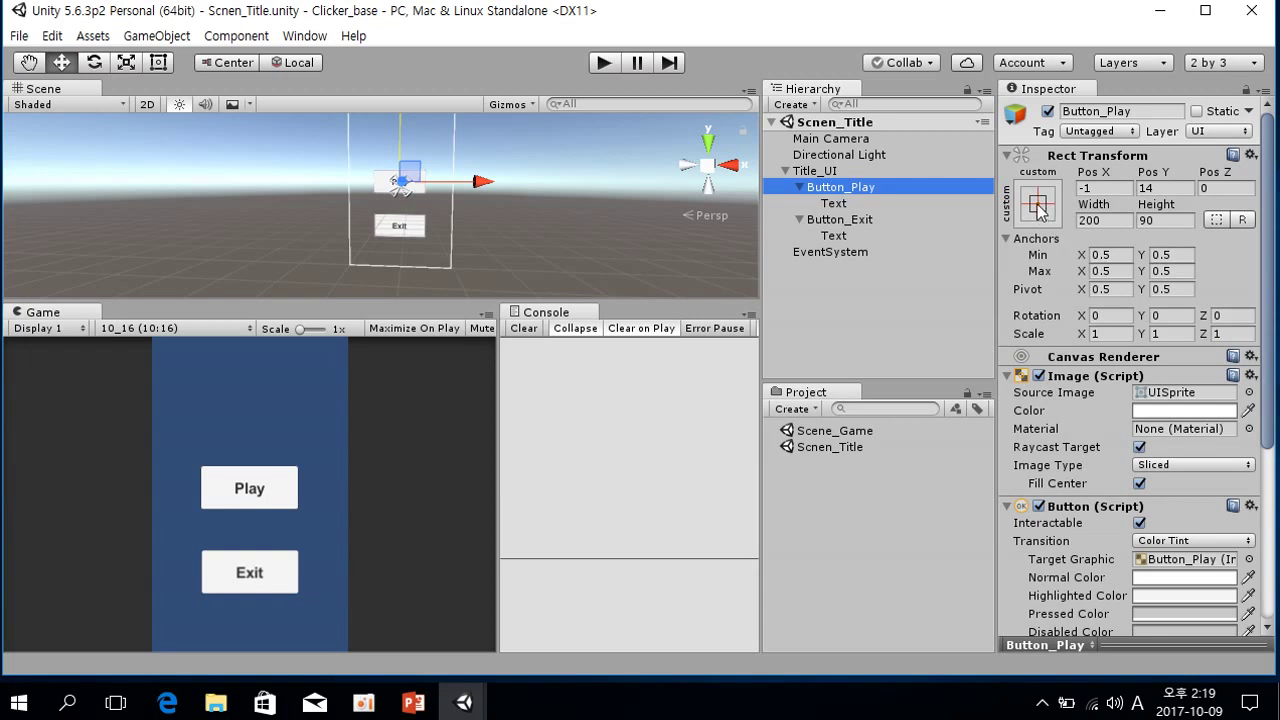
{"action": "left_click", "coordinate": [1108, 254]}
{"action": "type", "text": "0.3"}
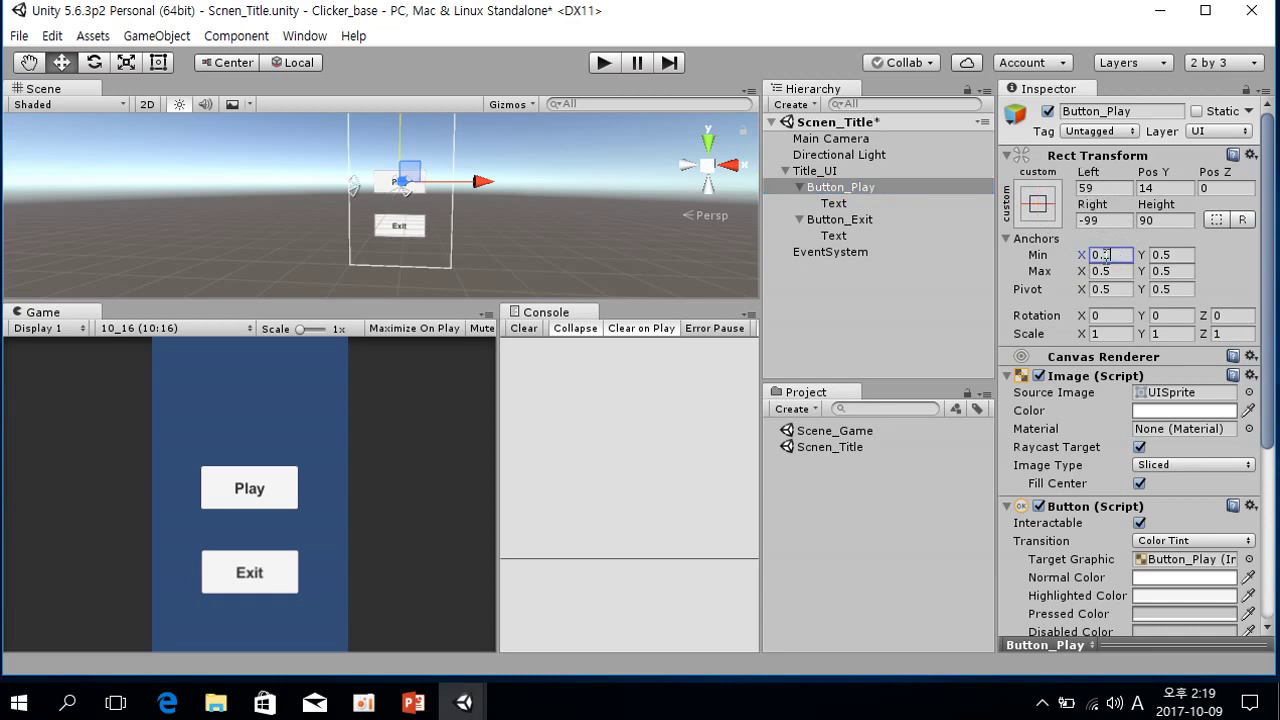
{"action": "key", "text": "BackSpace"}
{"action": "type", "text": "4"}
{"action": "key", "text": "BackSpace"}
{"action": "key", "text": "BackSpace"}
{"action": "type", "text": "5"}
{"action": "key", "text": "BackSpace"}
{"action": "type", "text": ".5"}
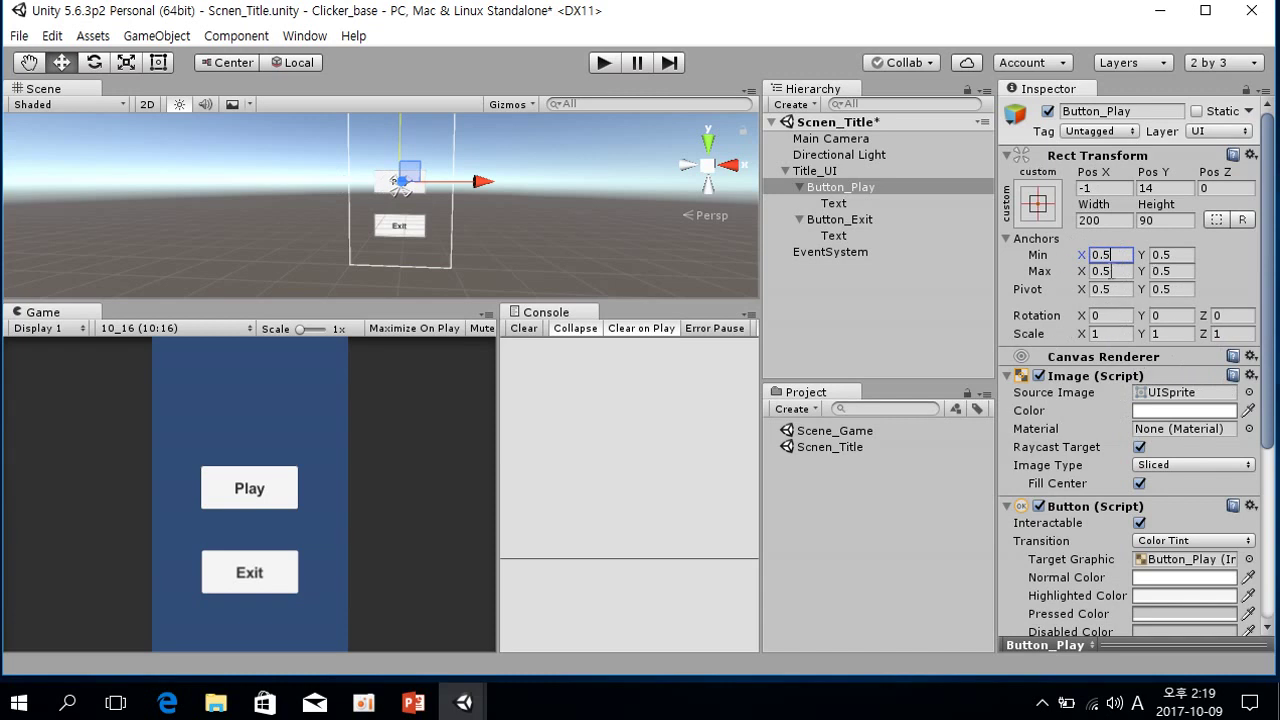
Try an X scale of 2 on Button_Play and return it to 1
{"action": "left_click", "coordinate": [1110, 333]}
{"action": "type", "text": "2"}
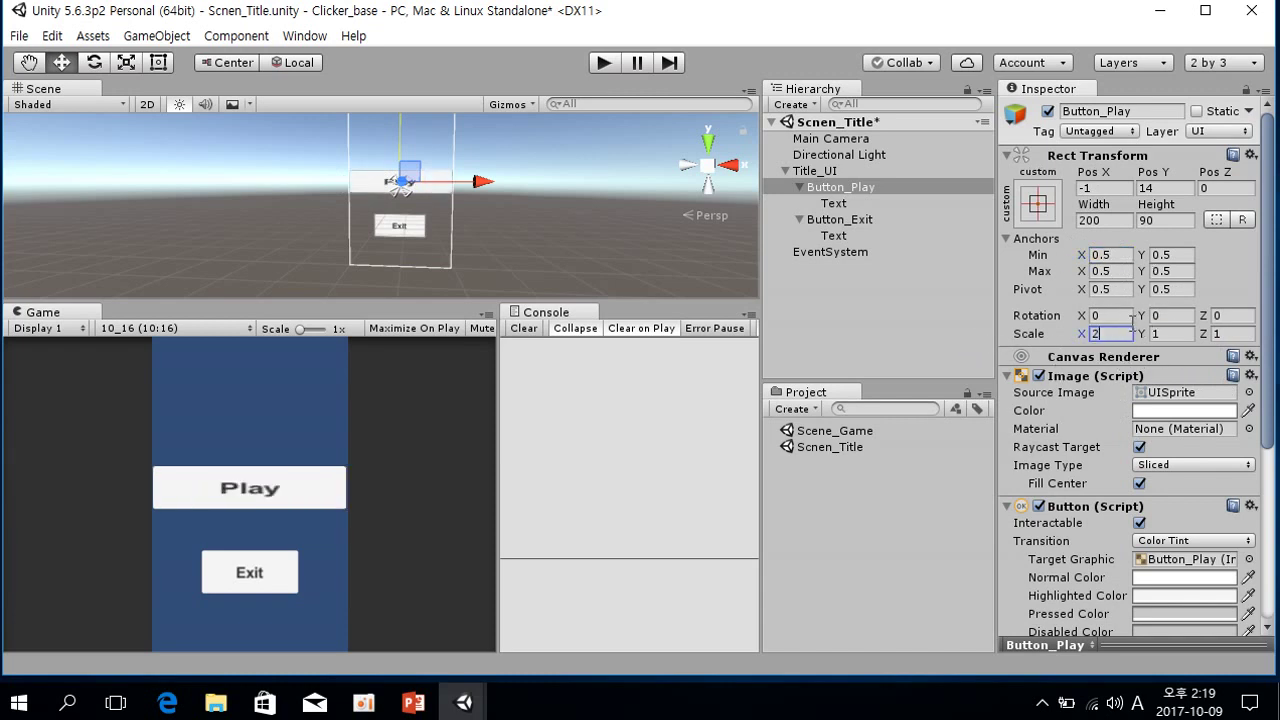
{"action": "key", "text": "BackSpace"}
{"action": "type", "text": "1"}
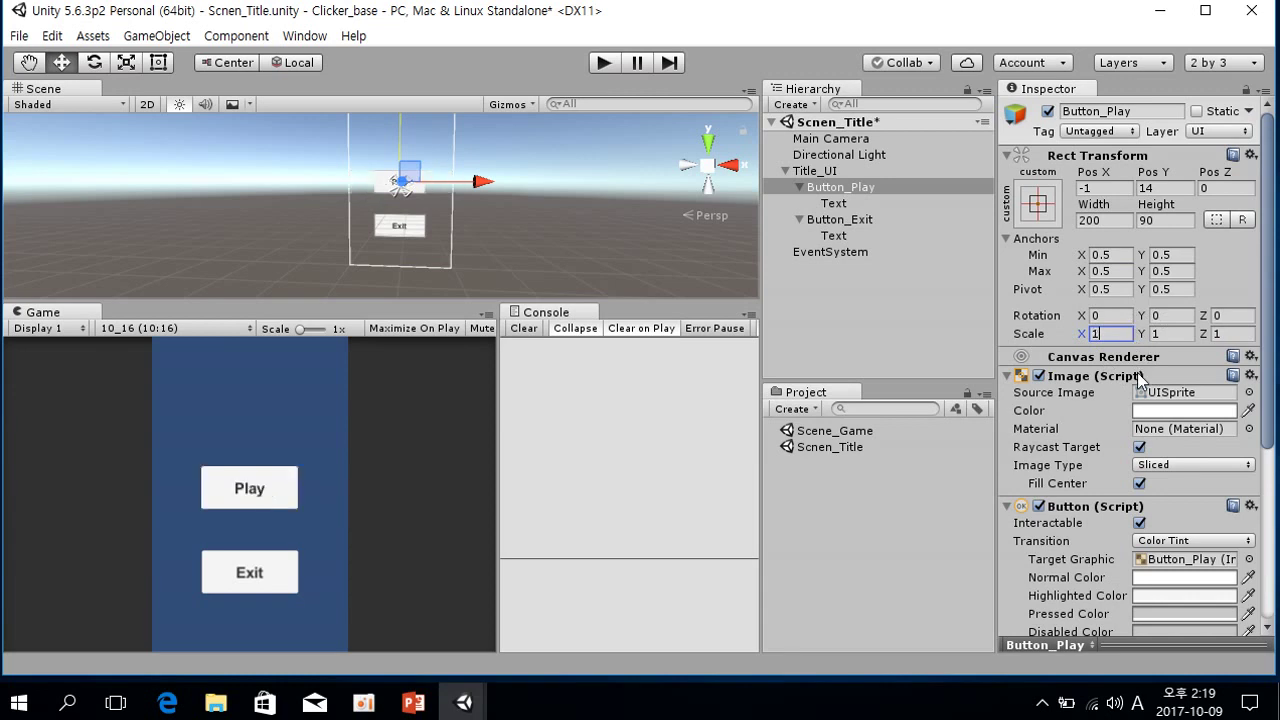
Change the text color of both the Play and Exit button labels to black
{"action": "scroll", "coordinate": [1142, 424], "scroll_direction": "down", "scroll_amount": 5}
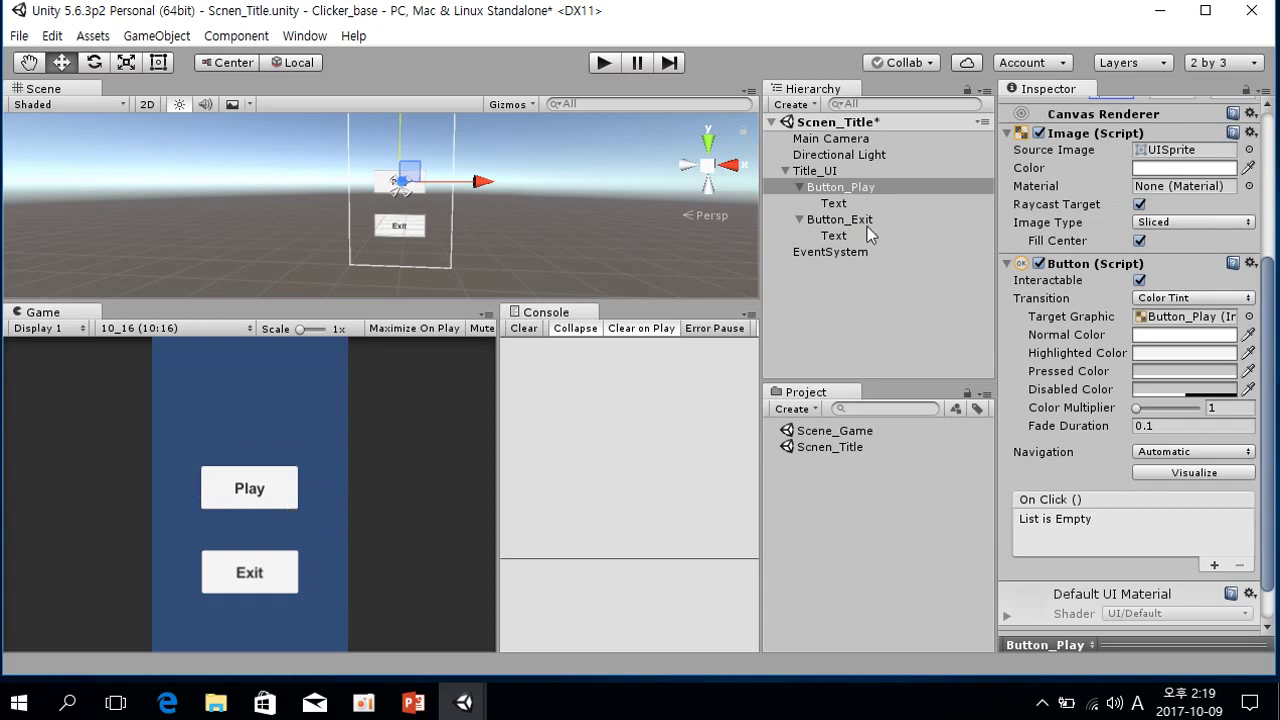
{"action": "left_click", "coordinate": [833, 203]}
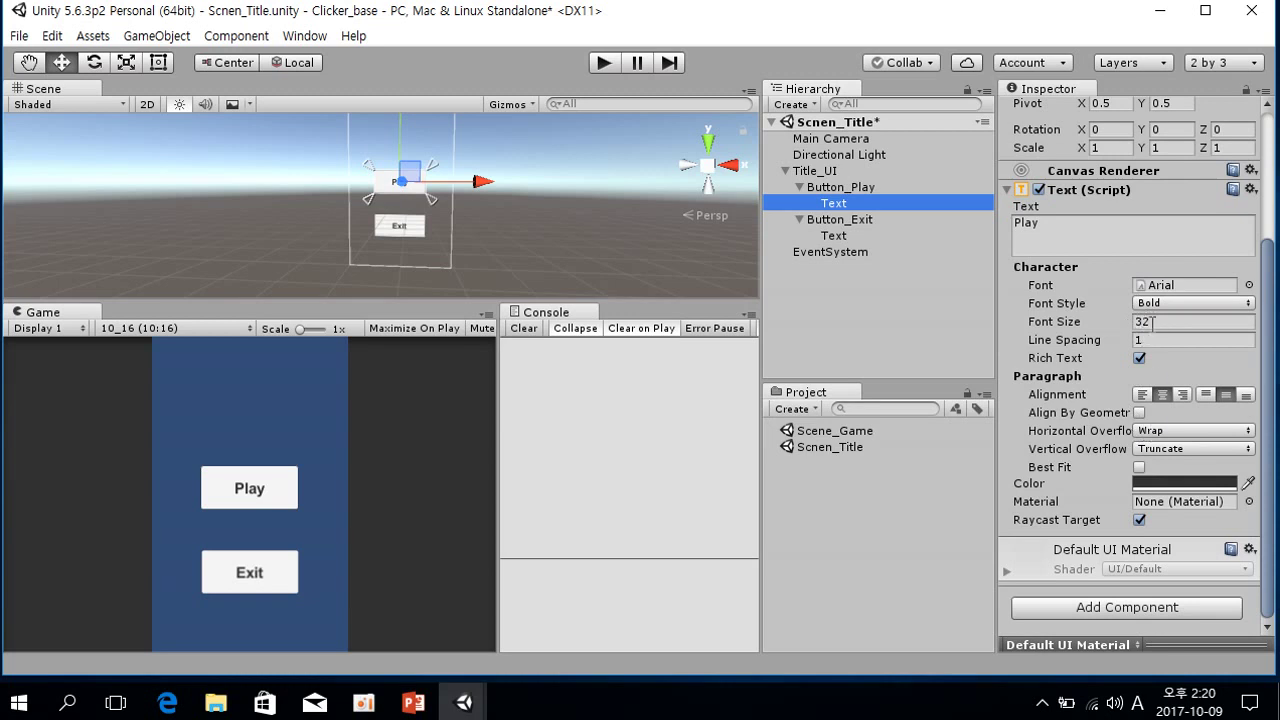
{"action": "left_click", "coordinate": [835, 235], "text": "ctrl"}
{"action": "left_click", "coordinate": [1180, 483]}
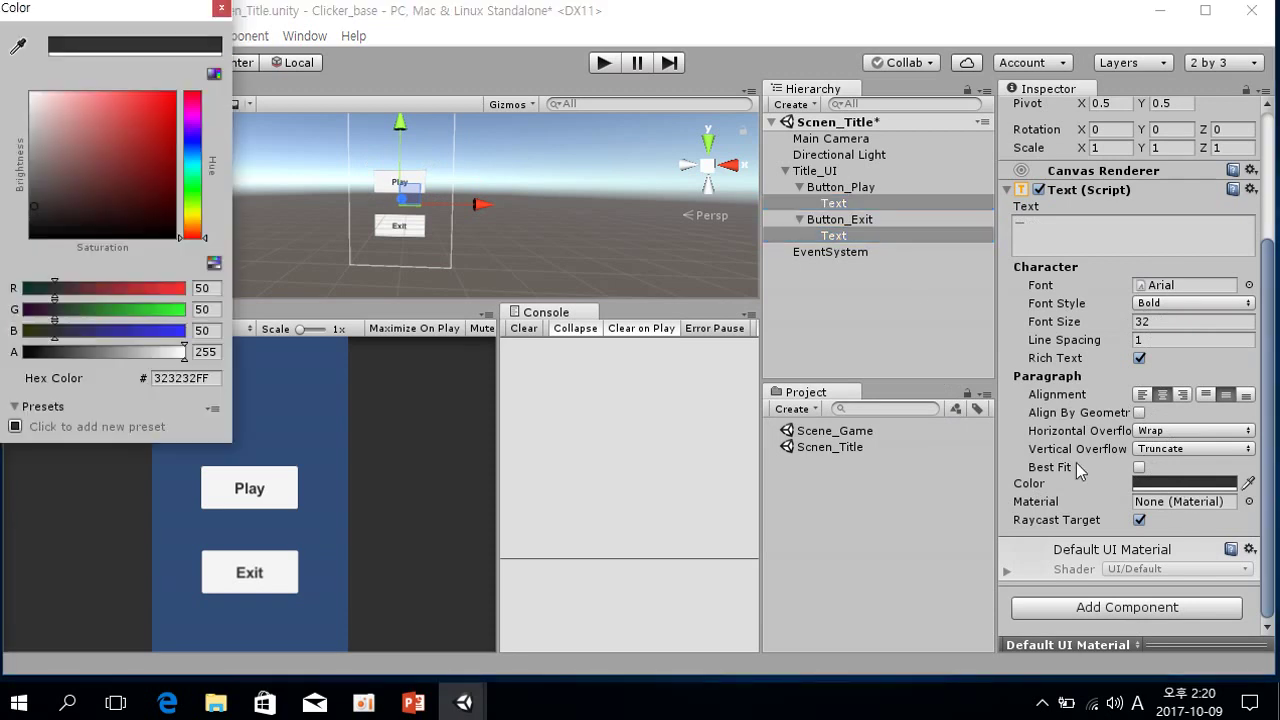
{"action": "left_click", "coordinate": [171, 96]}
{"action": "left_click_drag", "start_coordinate": [140, 145], "coordinate": [2, 264]}
{"action": "left_click", "coordinate": [221, 8]}
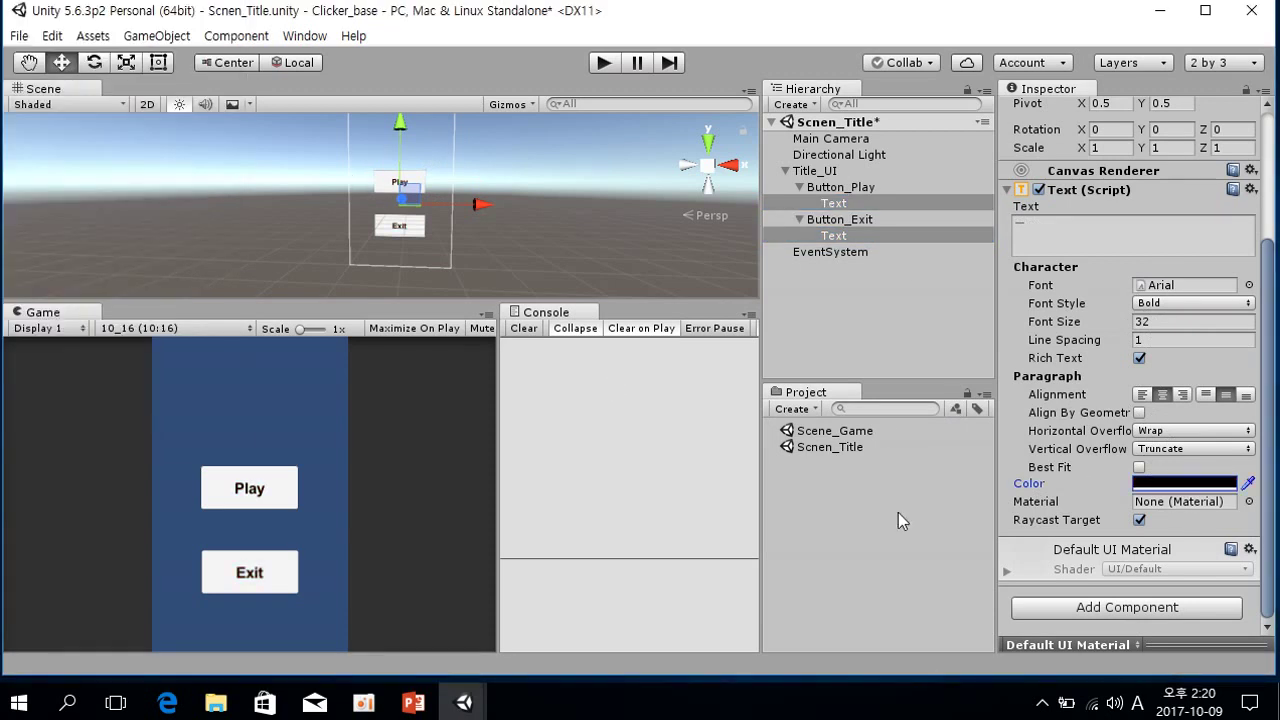